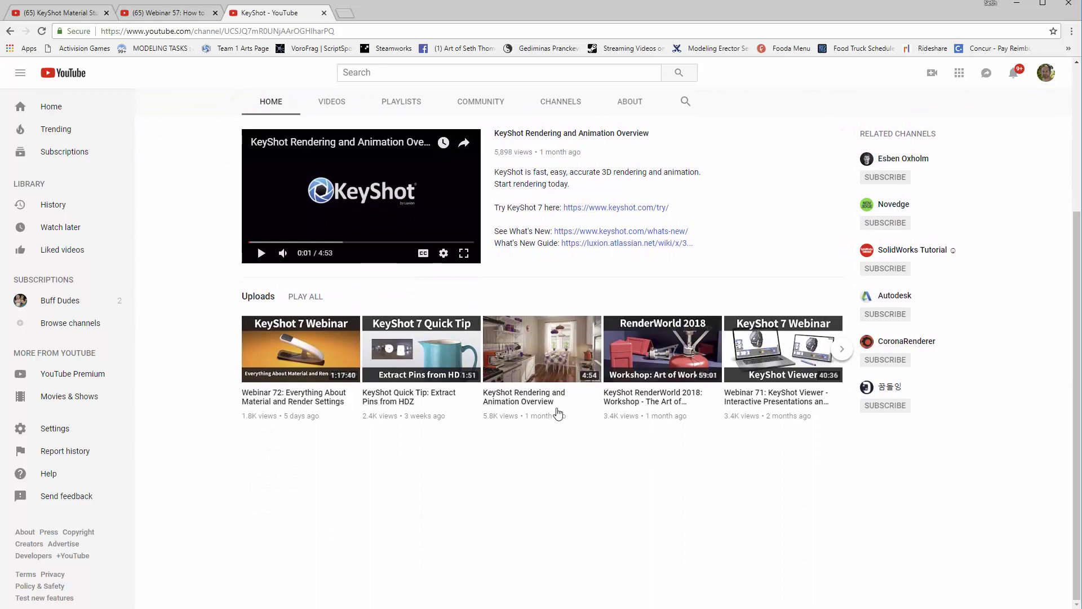
Step: Look through the KeyShot channel's videos and the open Rusty Metal and Webinar 57 Material Graph tutorial pages
scroll(1076, 320, "up", 4)
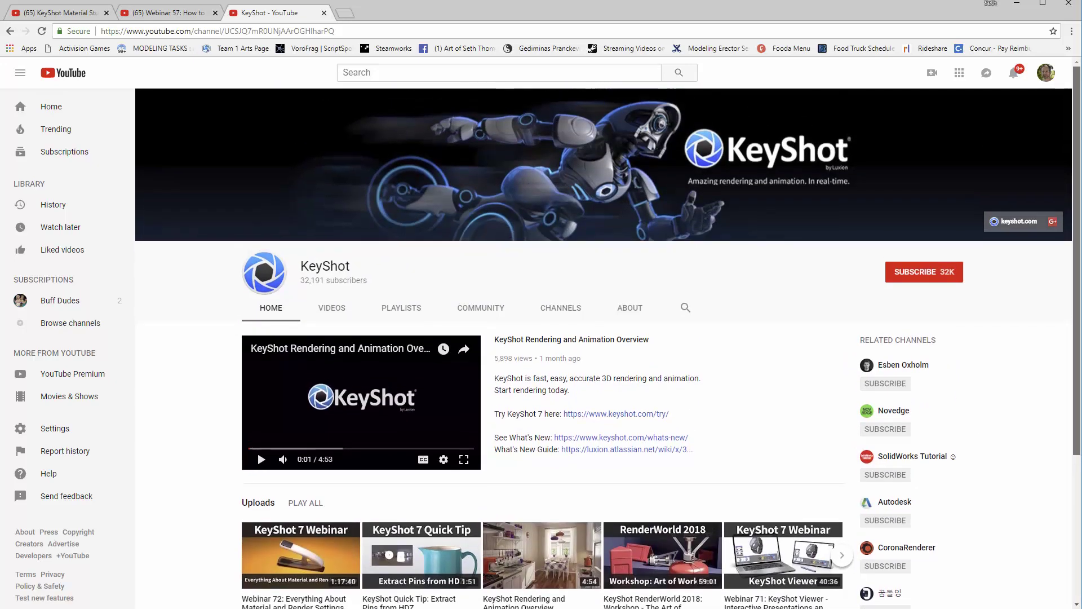
left_click(331, 309)
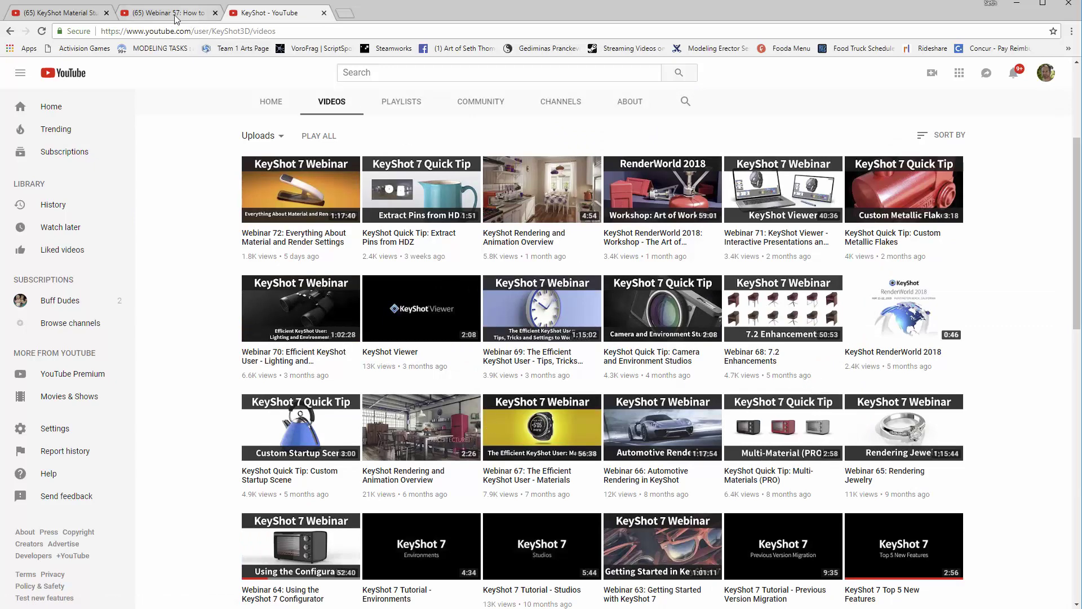
left_click(77, 14)
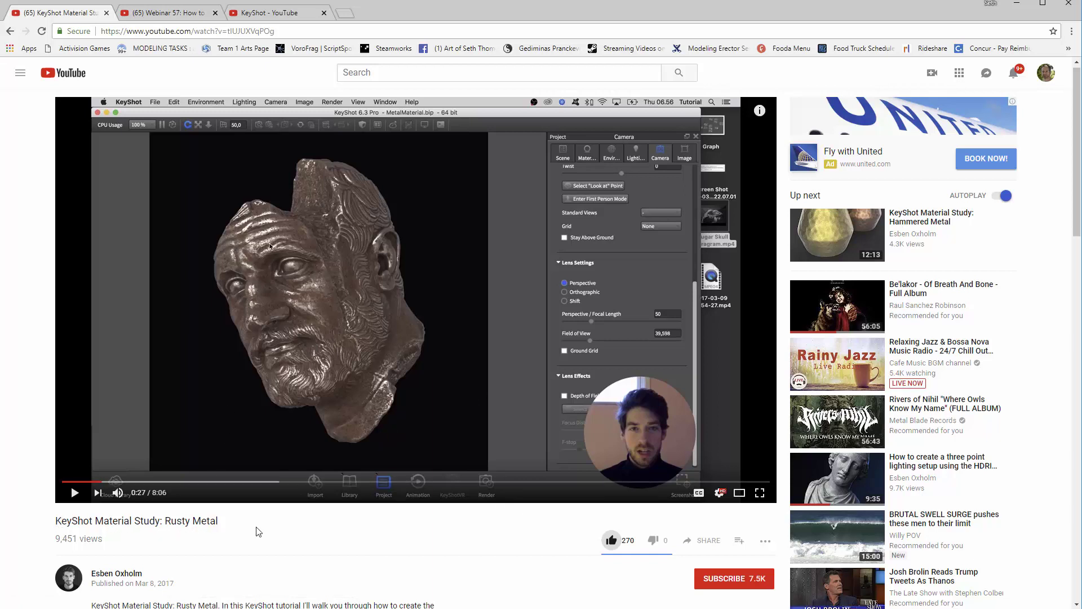
left_click(177, 15)
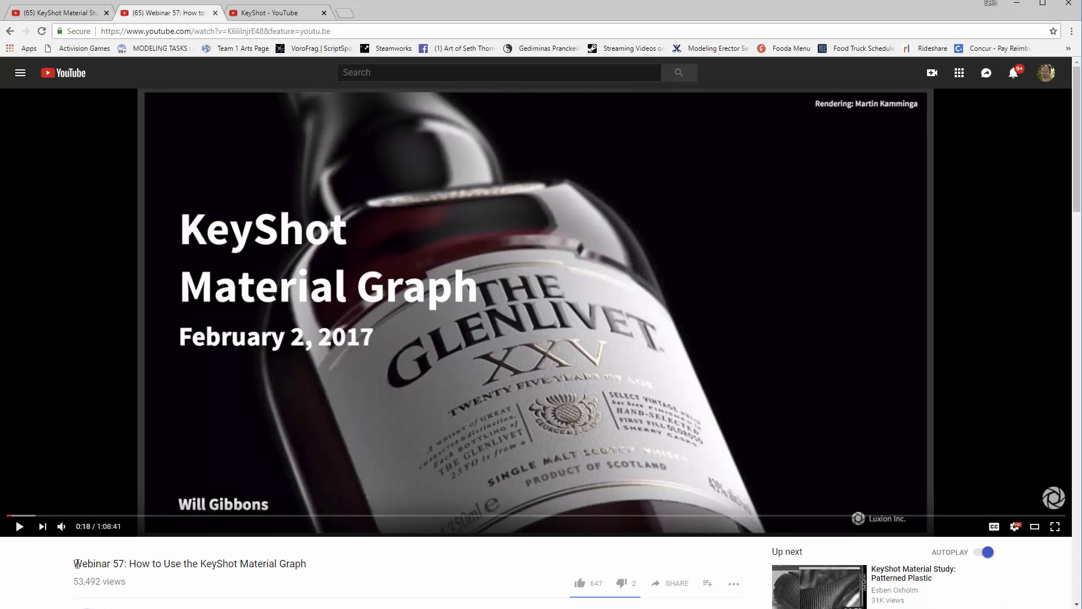
left_click_drag(75, 564, 309, 571)
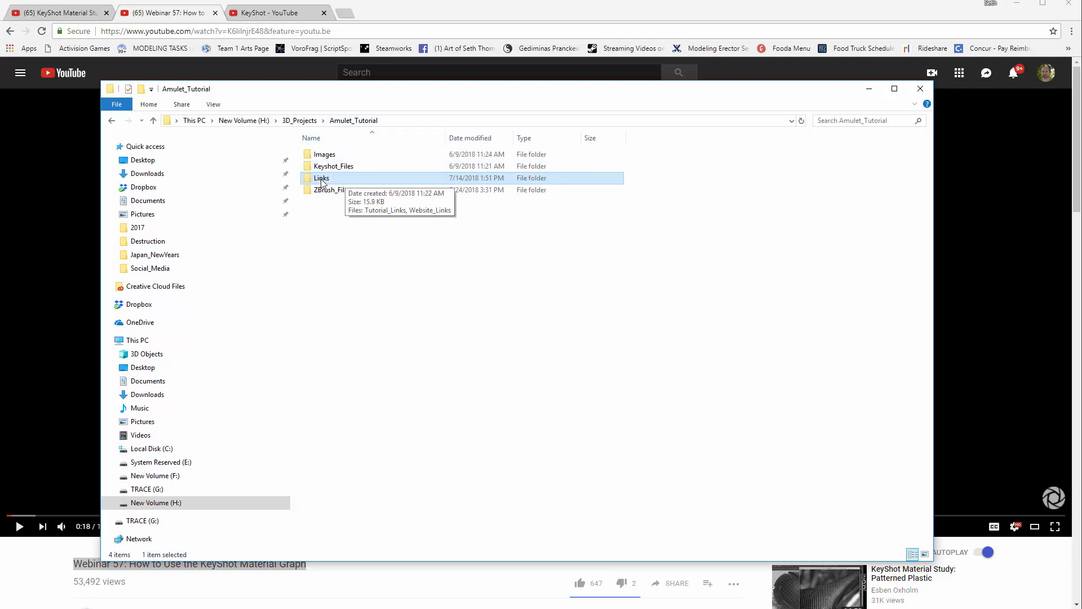
Step: Open the Website_Links document in the Links folder, review its KeyShot tutorial links, and minimize the document
double_click(321, 179)
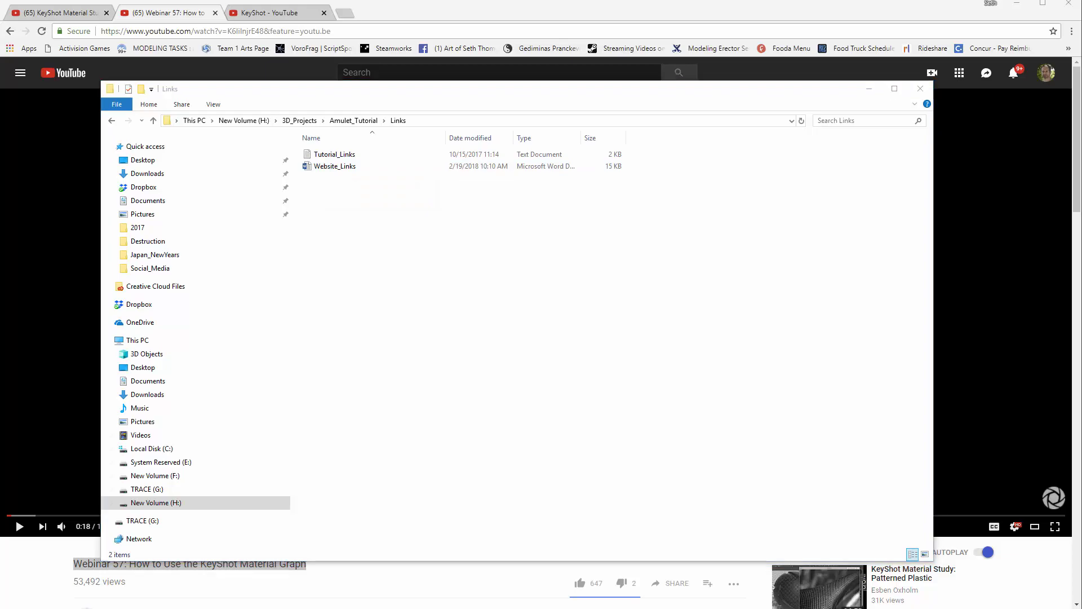
left_click_drag(809, 163, 810, 256)
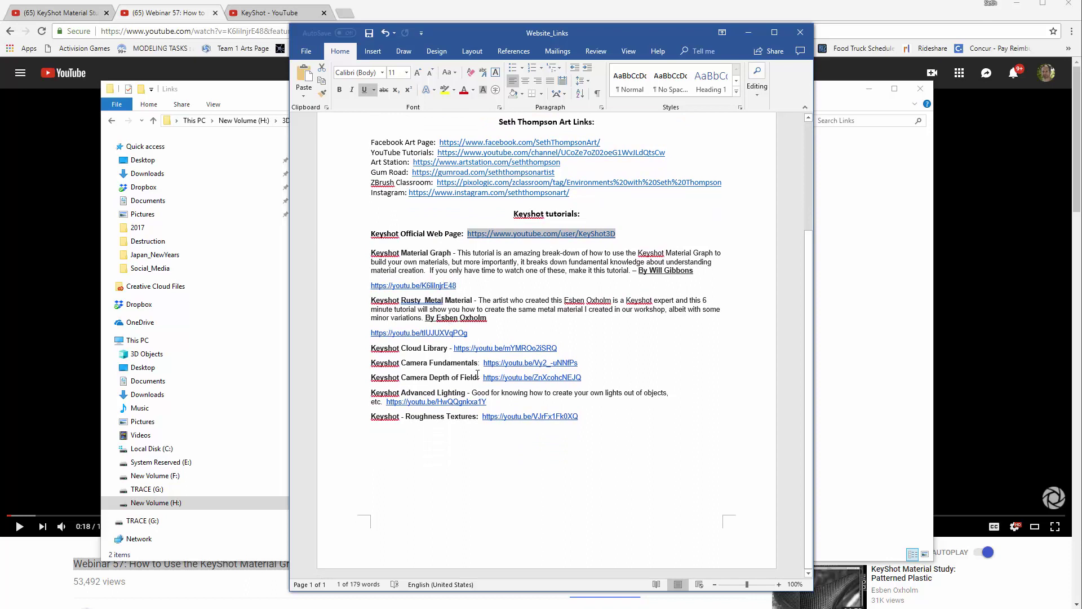
left_click(748, 35)
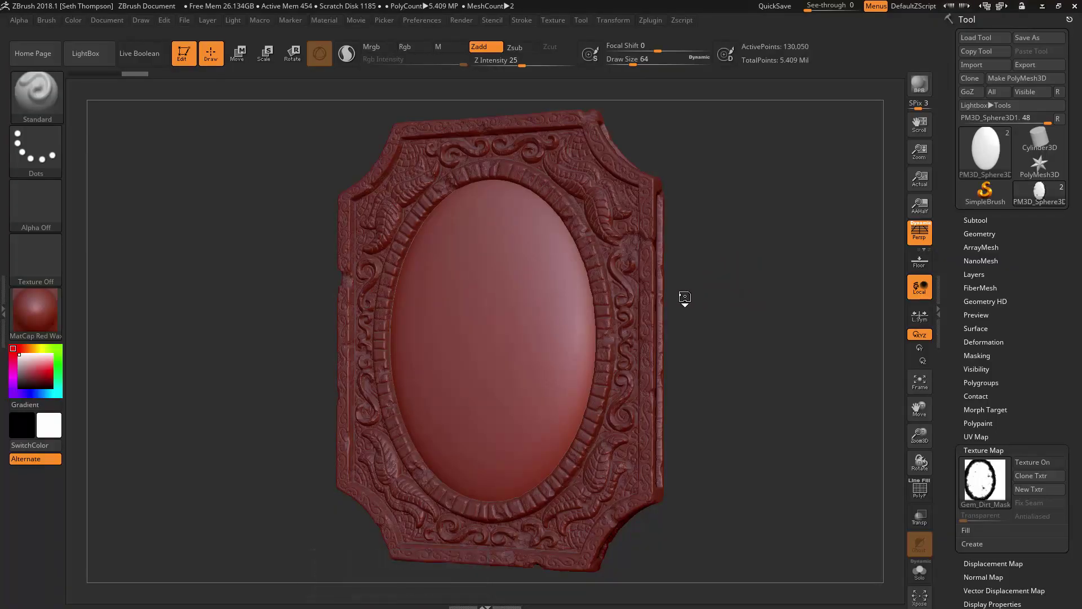
Step: Turn on the texture map for both the central gem and the Amulet_J frame subtools in ZBrush
left_click_drag(683, 296, 735, 296)
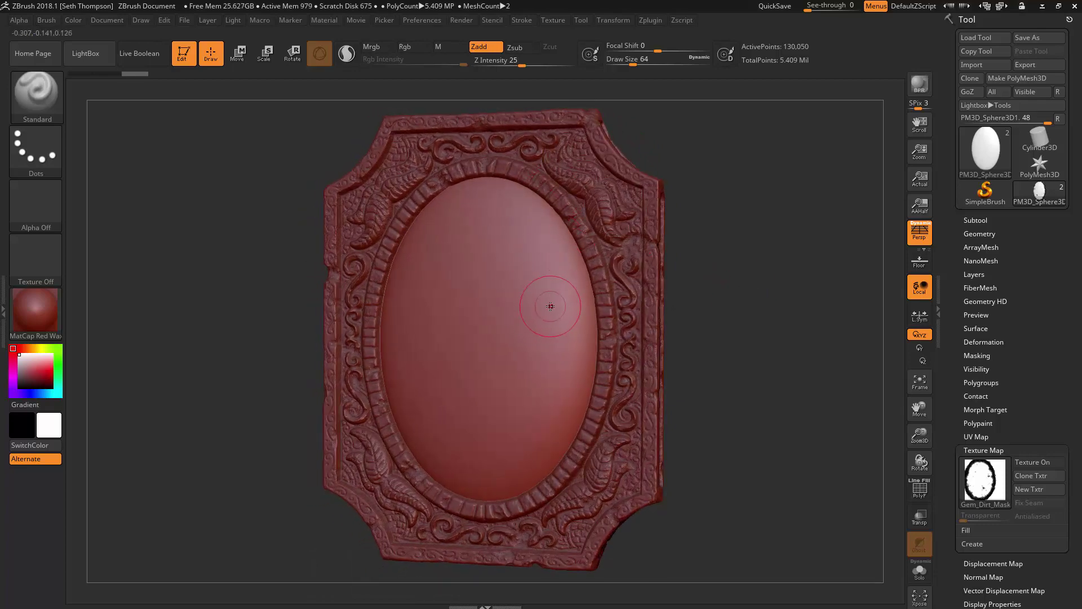
left_click(1038, 463)
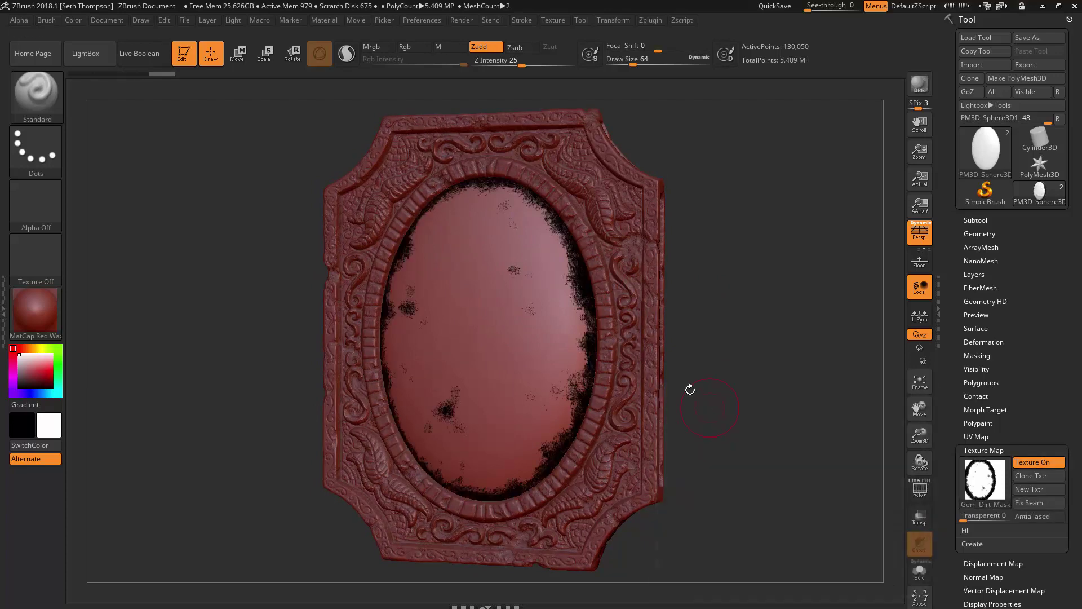
left_click(630, 354, "alt")
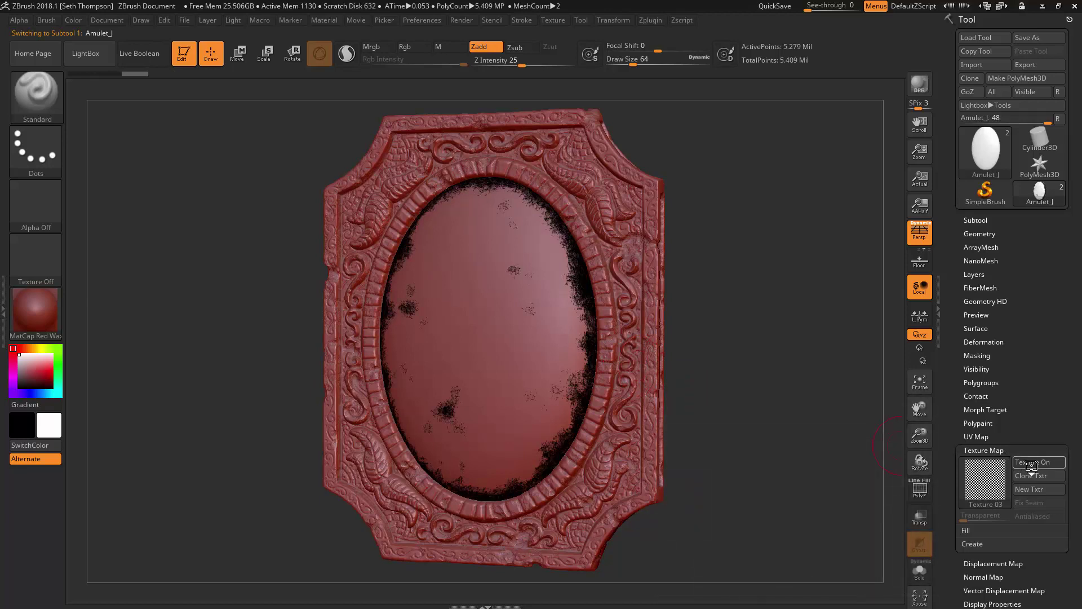
left_click(1027, 464)
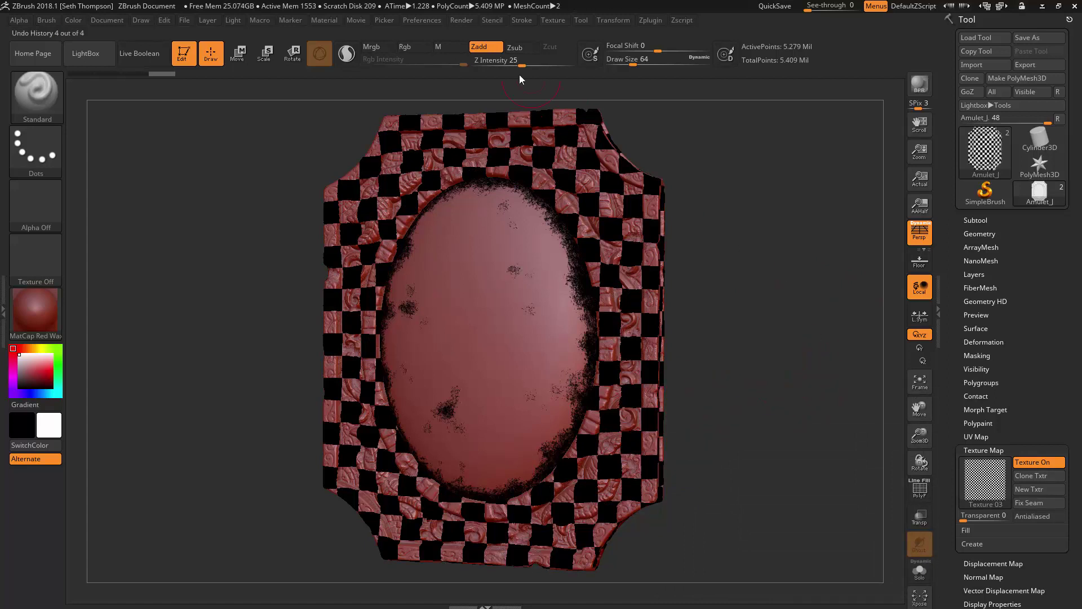
Step: Set KeyShot as the external renderer and send the amulet to it with a BPR render
left_click(464, 22)
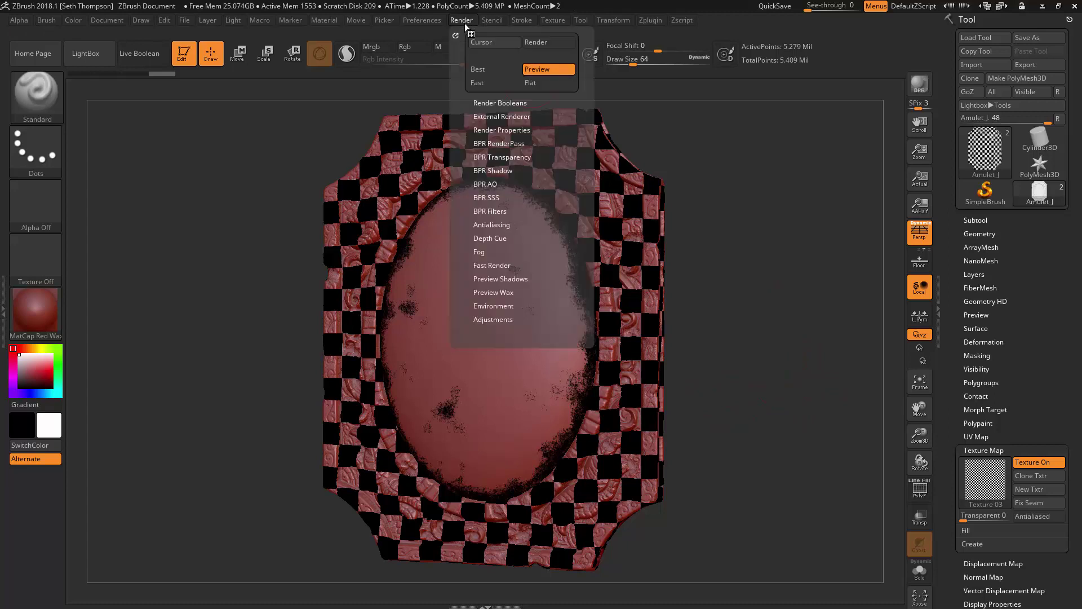
left_click(500, 117)
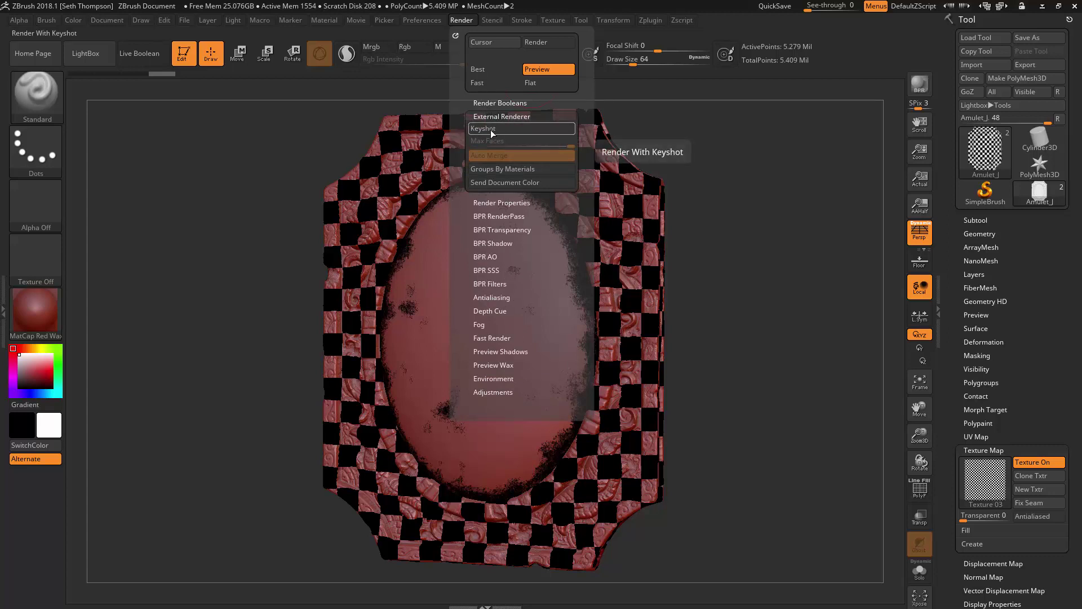
left_click(496, 129)
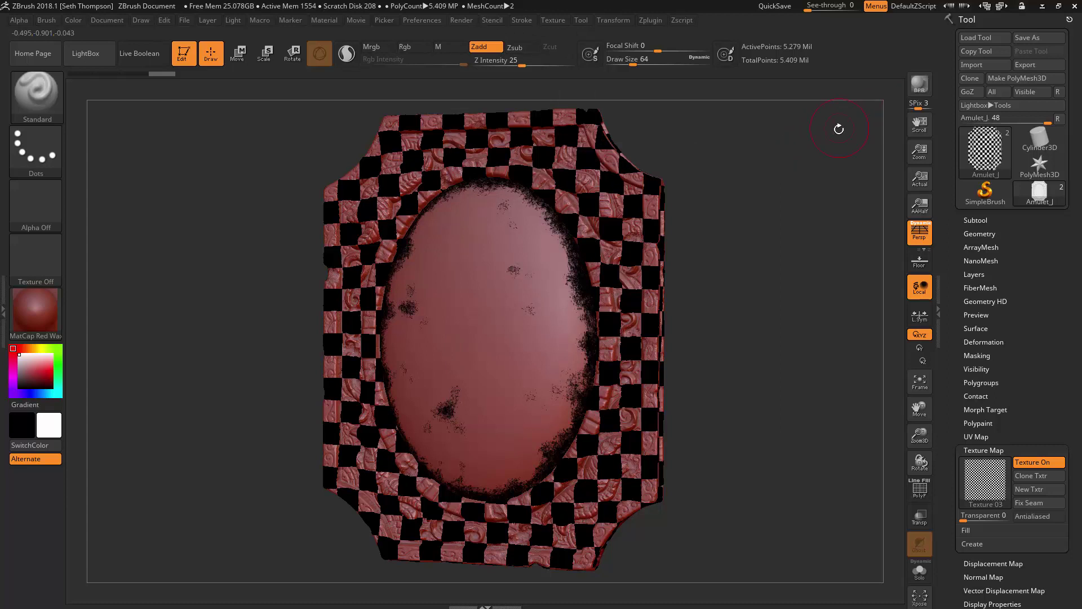
left_click(920, 86)
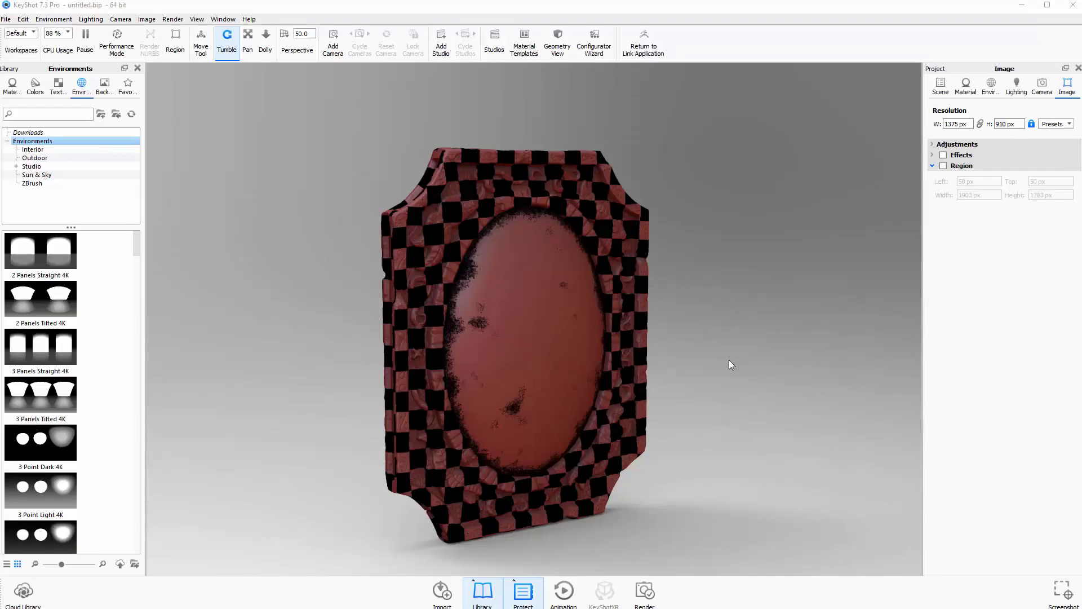
Step: Expand the ZBrush model in the scene and rename the oval PM3D_Sphere3D1 part as Sphere
mouse_move(730, 365)
left_mouse_down()
mouse_move(253, 369)
mouse_move(885, 352)
mouse_move(710, 369)
mouse_move(712, 398)
mouse_move(711, 359)
left_mouse_up()
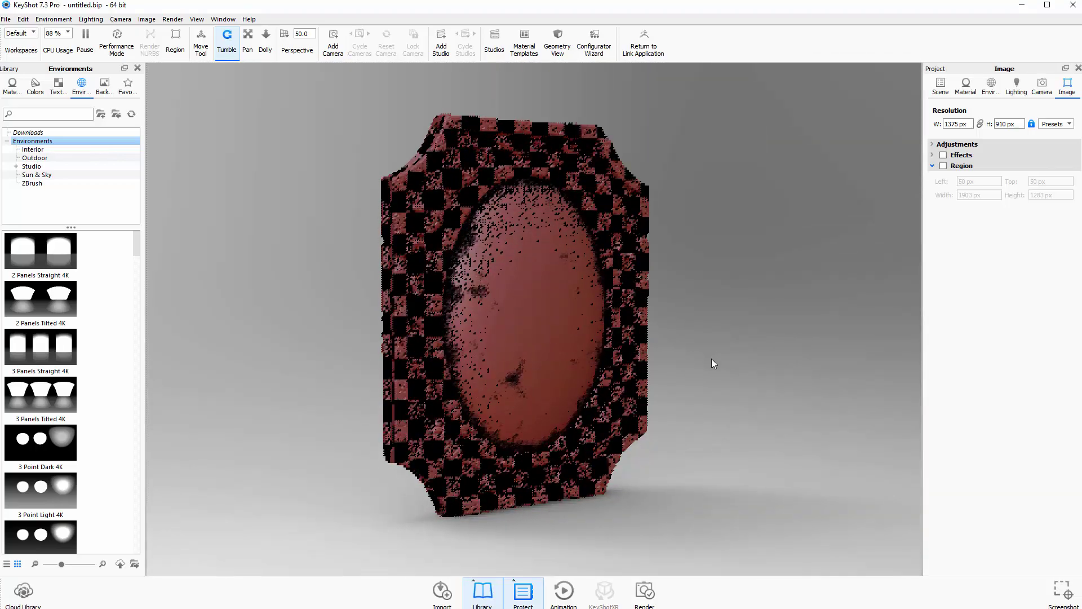
left_click(940, 86)
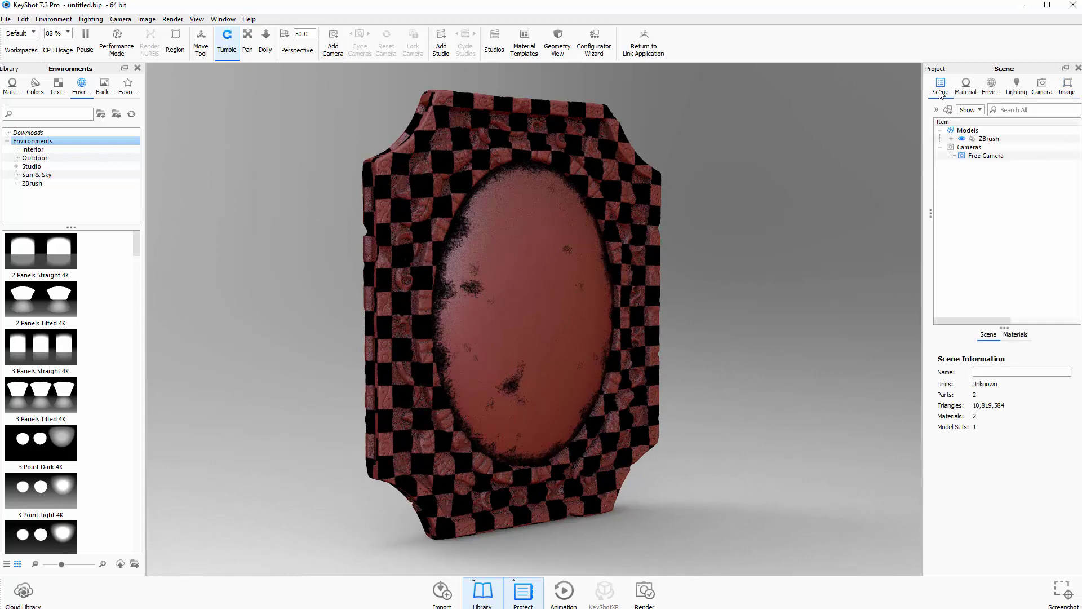
left_click(951, 139)
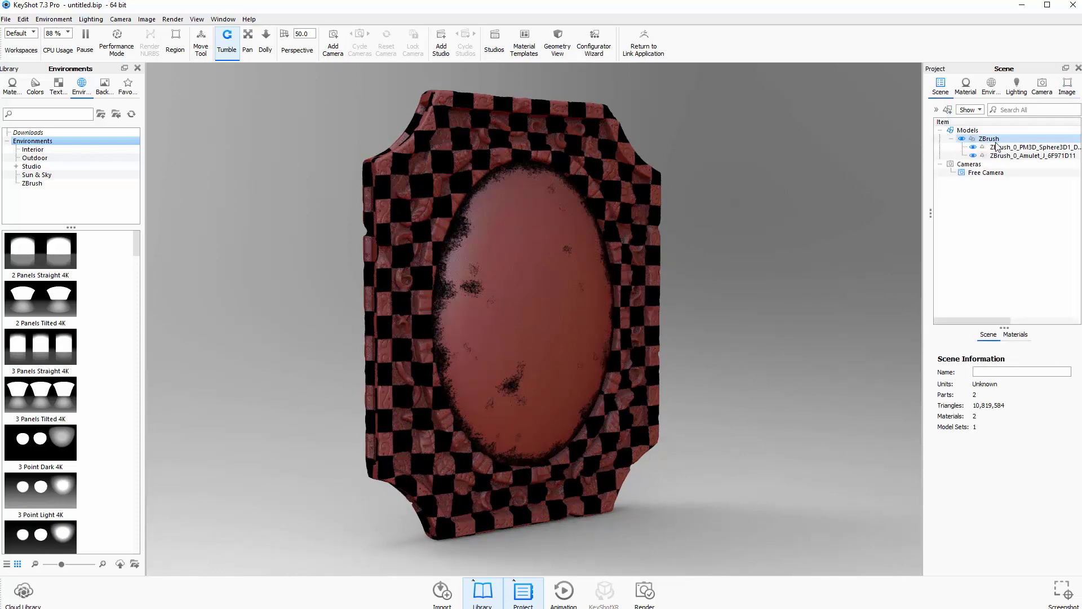
left_click(1018, 148)
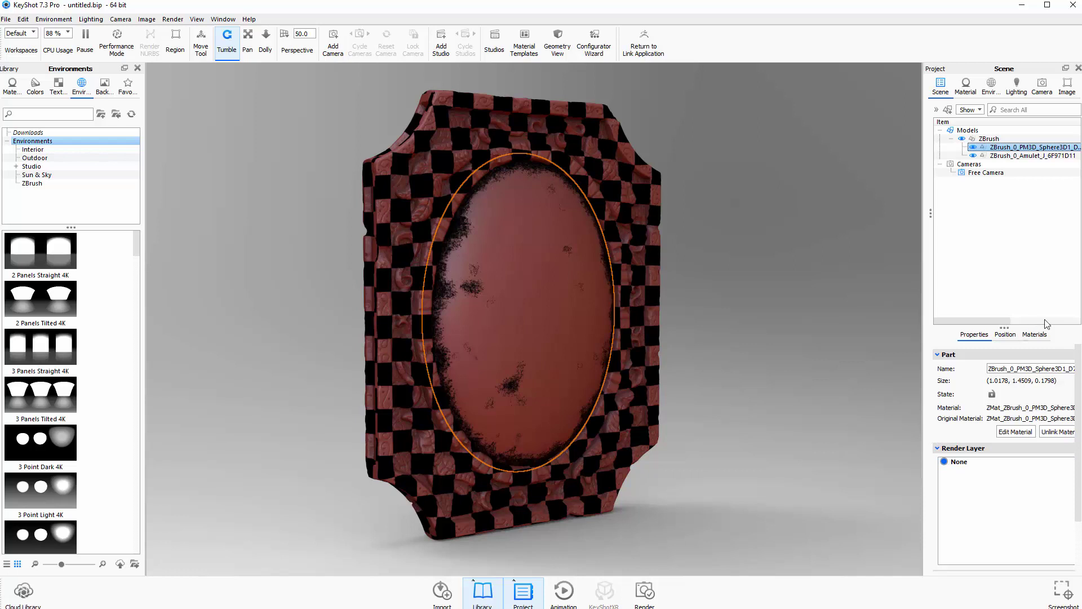
double_click(1015, 369)
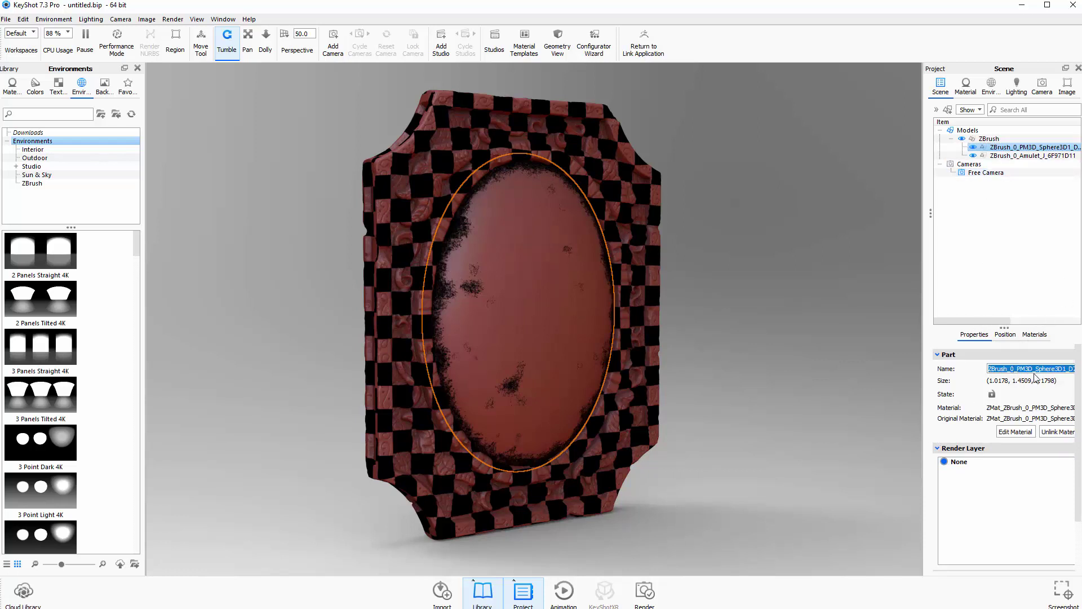
type("Sphere")
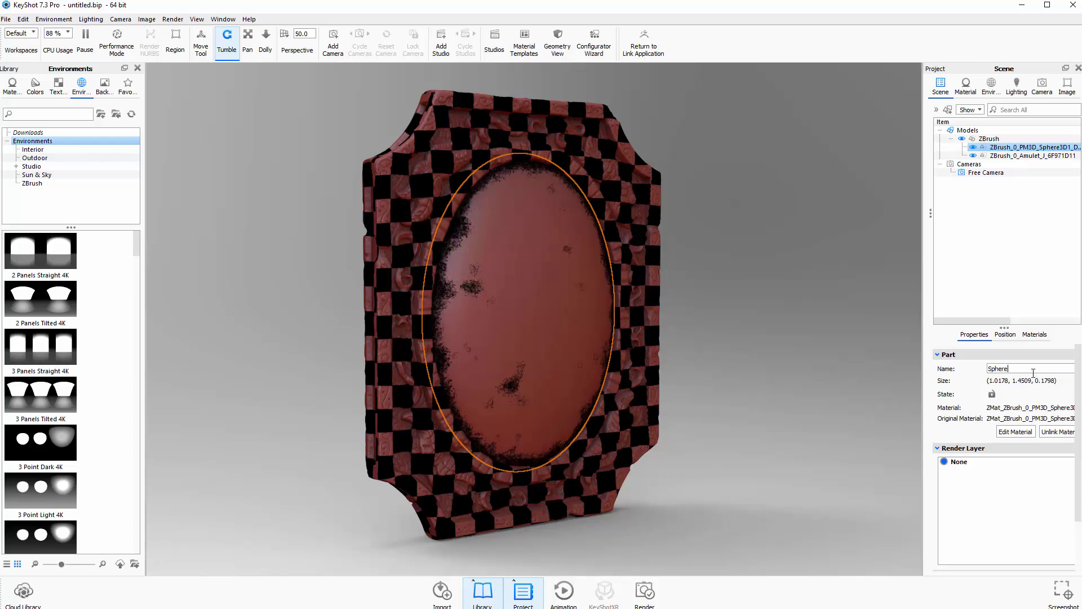
key("Return")
Step: Try an image resolution height of 900 px, and restore the height to 910 px
left_click(1067, 89)
left_click_drag(1019, 124, 1001, 125)
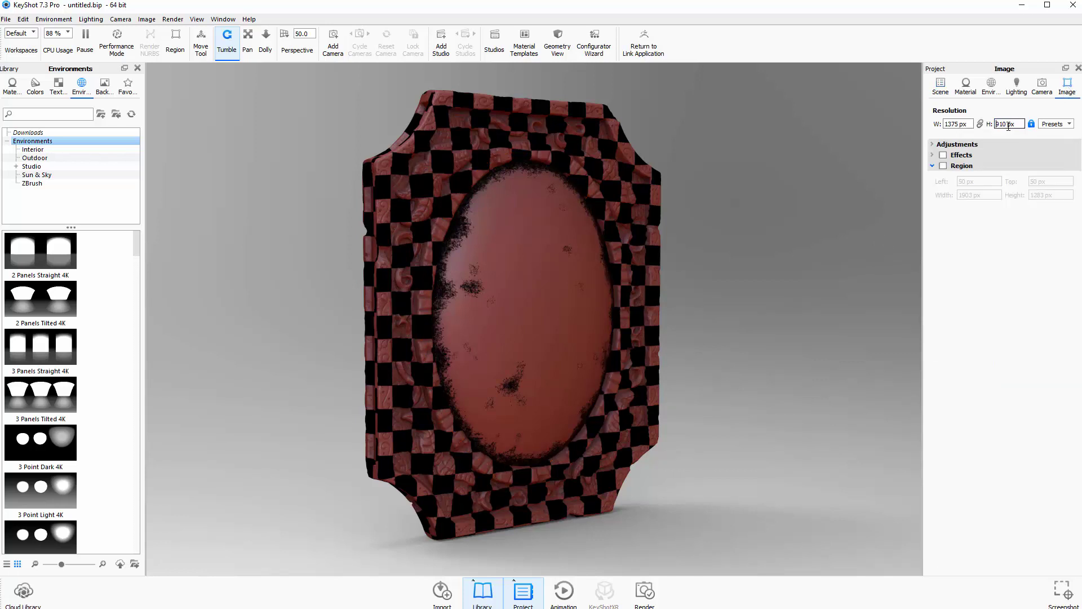
type("900")
key("Return")
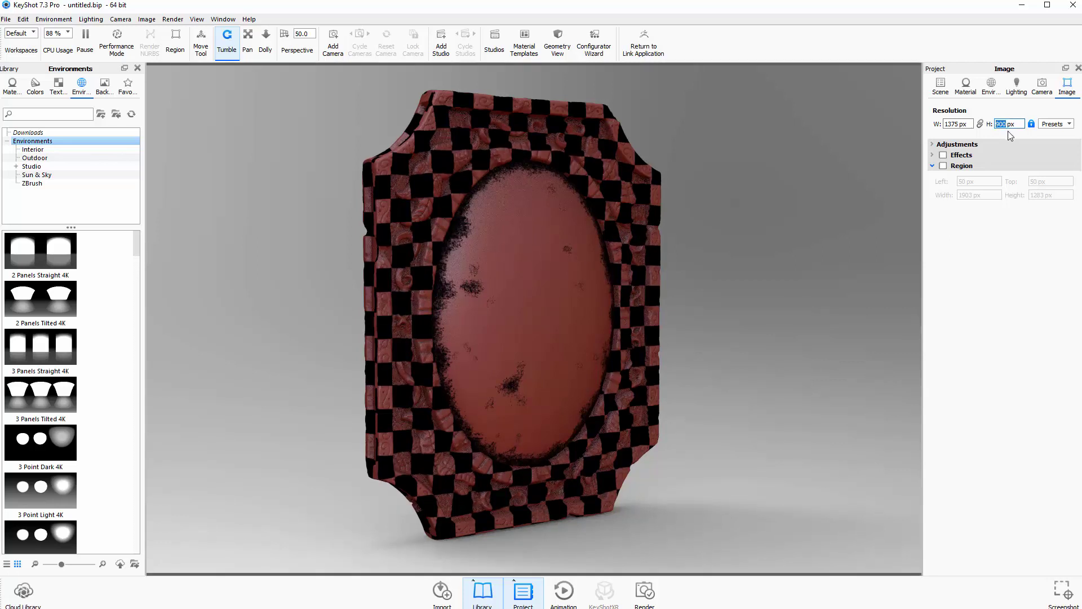
type("910")
key("Return")
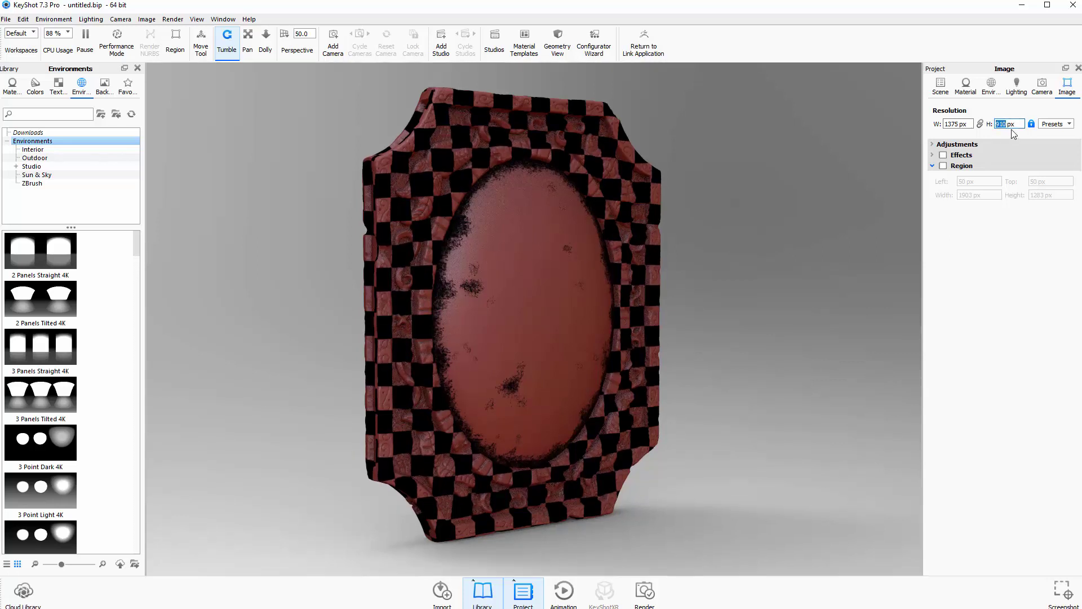
Step: Set the image resolution width to 1300 px
left_click(961, 124)
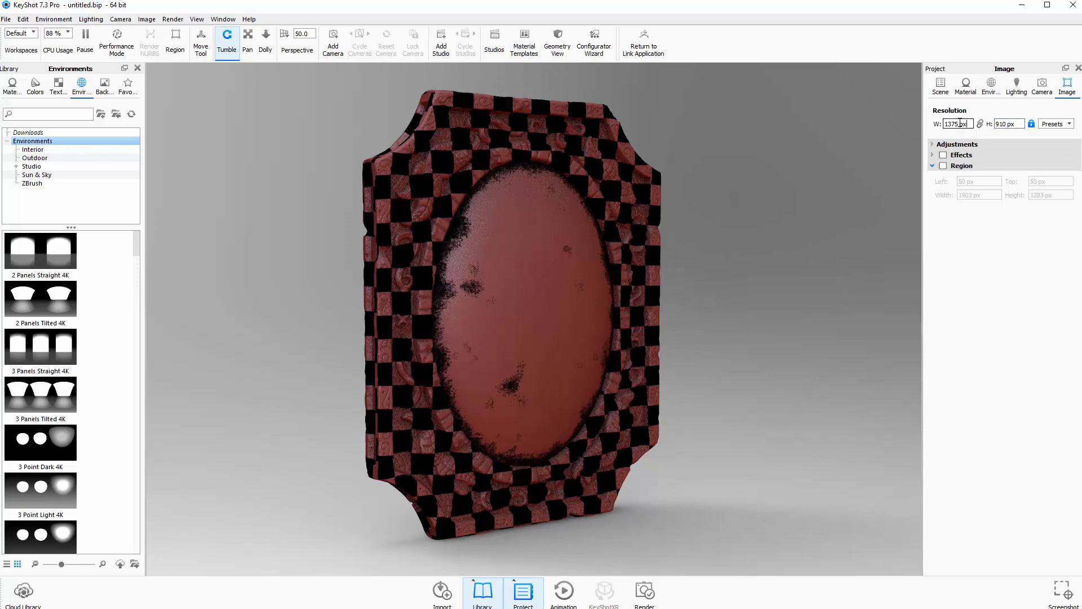
type("00")
key("Return")
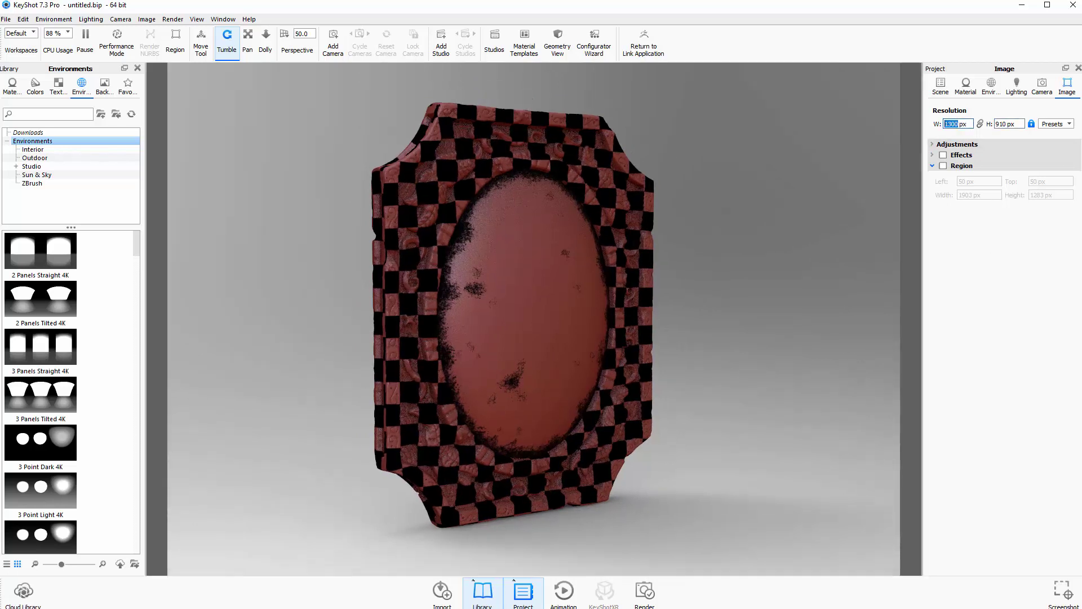
left_click_drag(1080, 338, 1079, 338)
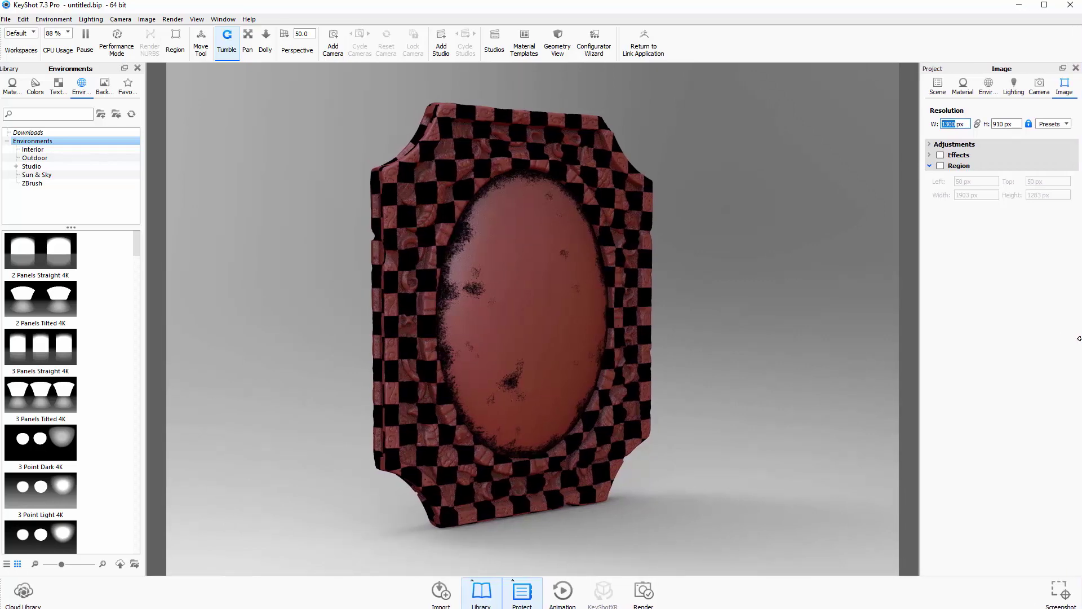
Step: Widen the project settings area and rename the Sphere part as Gem
left_click(952, 89)
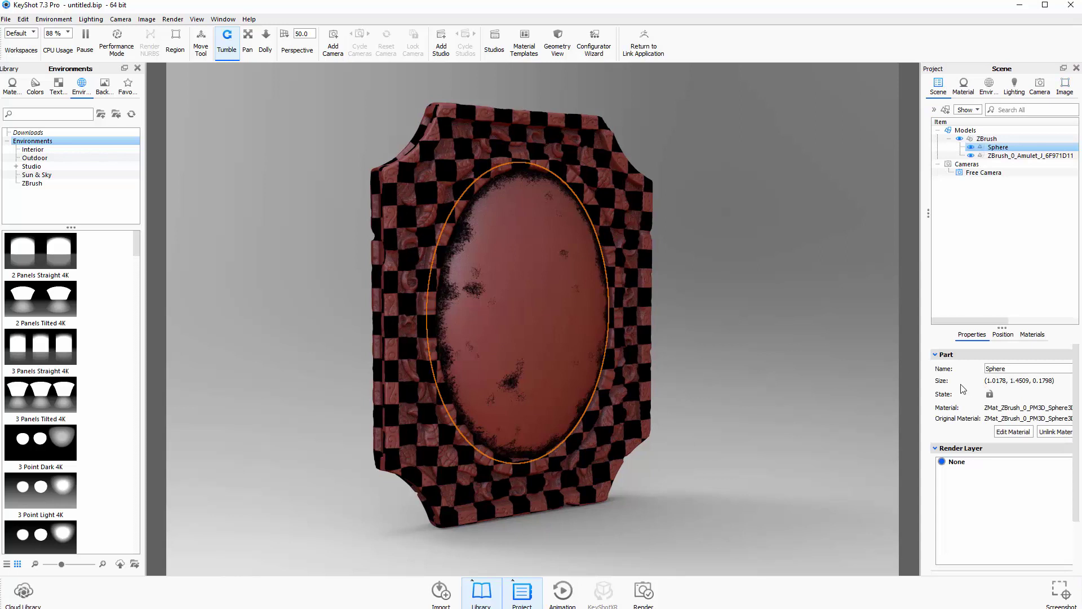
left_click_drag(919, 393, 875, 391)
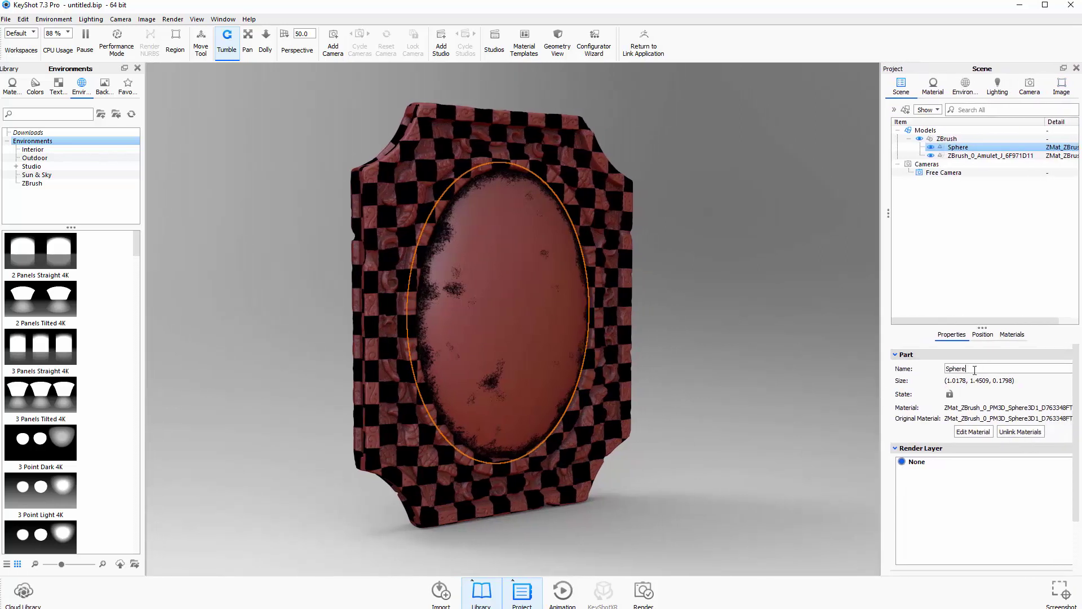
left_click_drag(976, 371, 932, 376)
type("Gem")
Step: Rename the Amulet_J frame part as Metal
left_click(1000, 156)
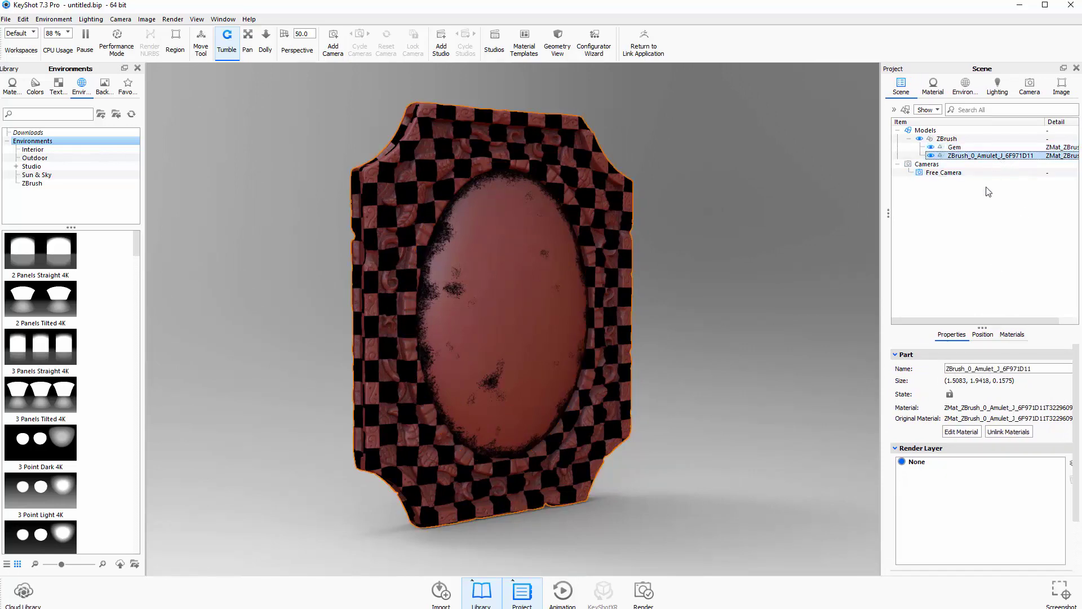
double_click(969, 369)
type("Me")
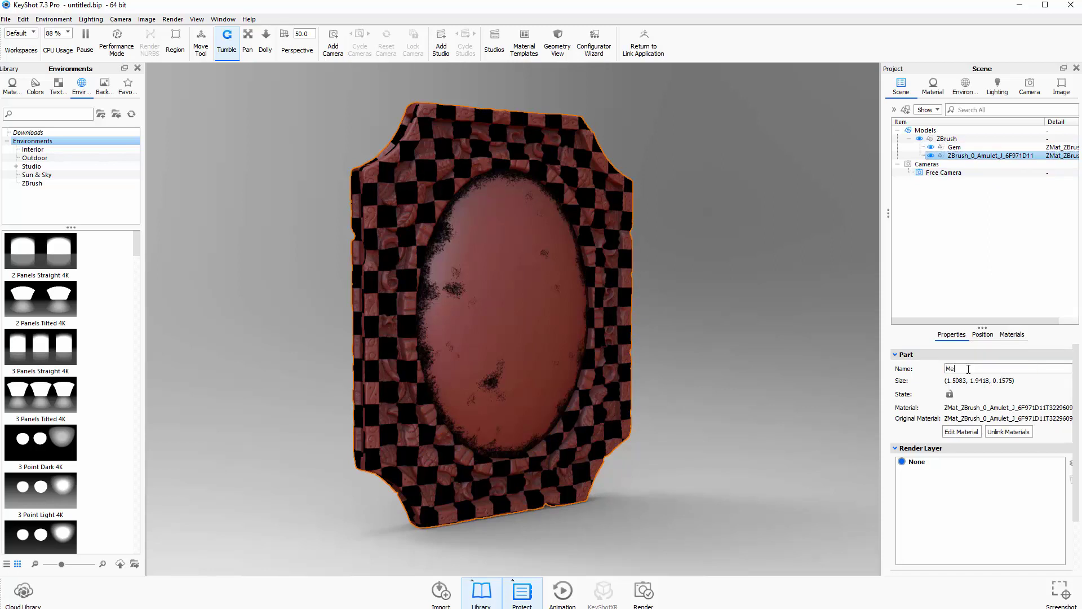
type("tal")
key("Return")
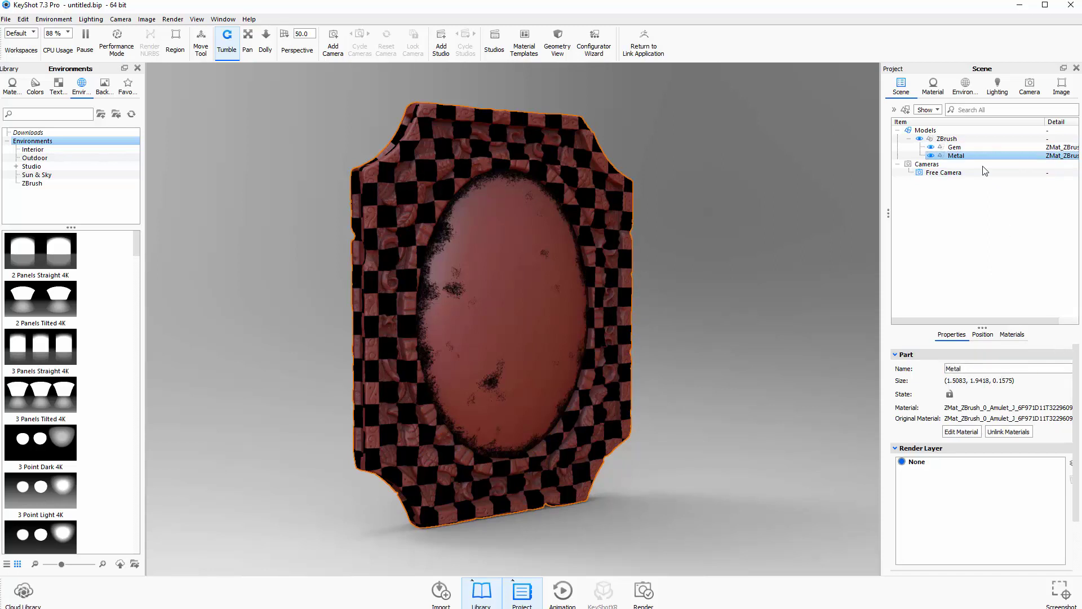
Step: Try the Marble Black Advanced Translucent stone material on the gem, and replace it with the plain Marble Black material
left_click(933, 87)
left_click(945, 435)
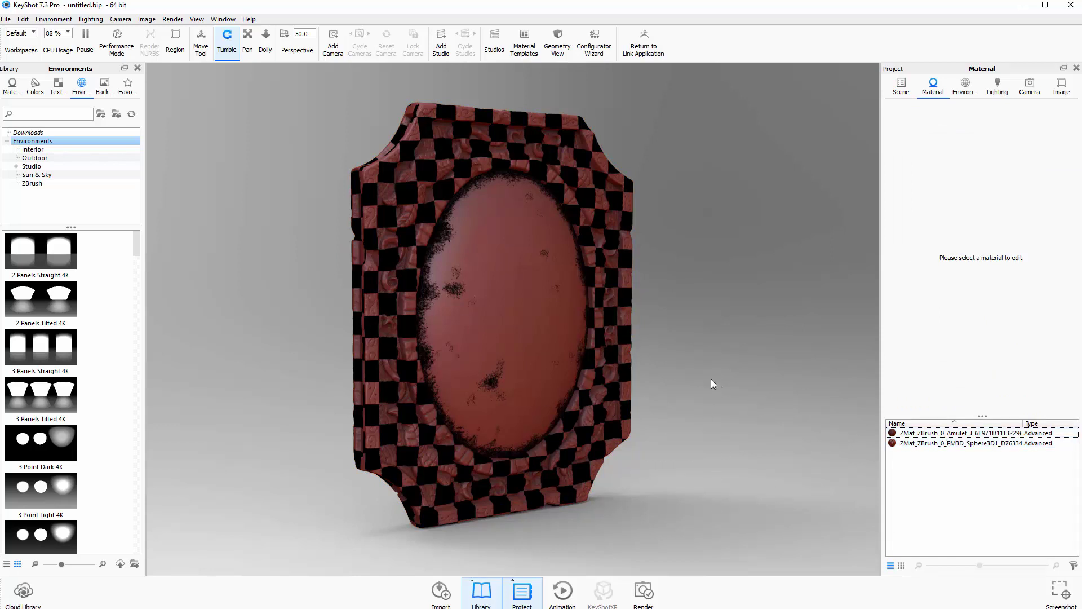
left_click_drag(692, 333, 739, 355)
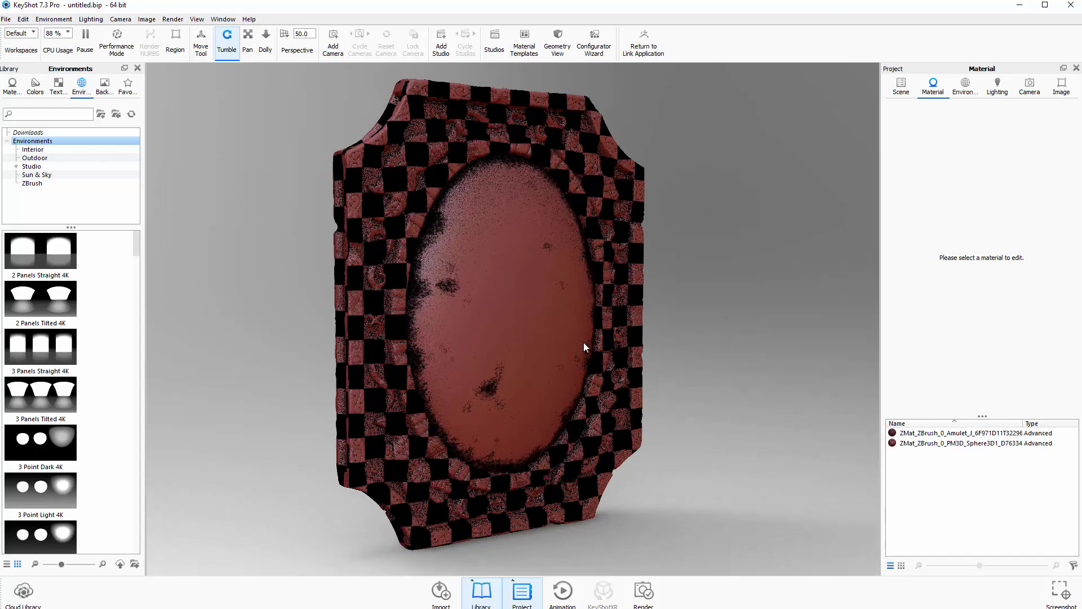
left_click(7, 88)
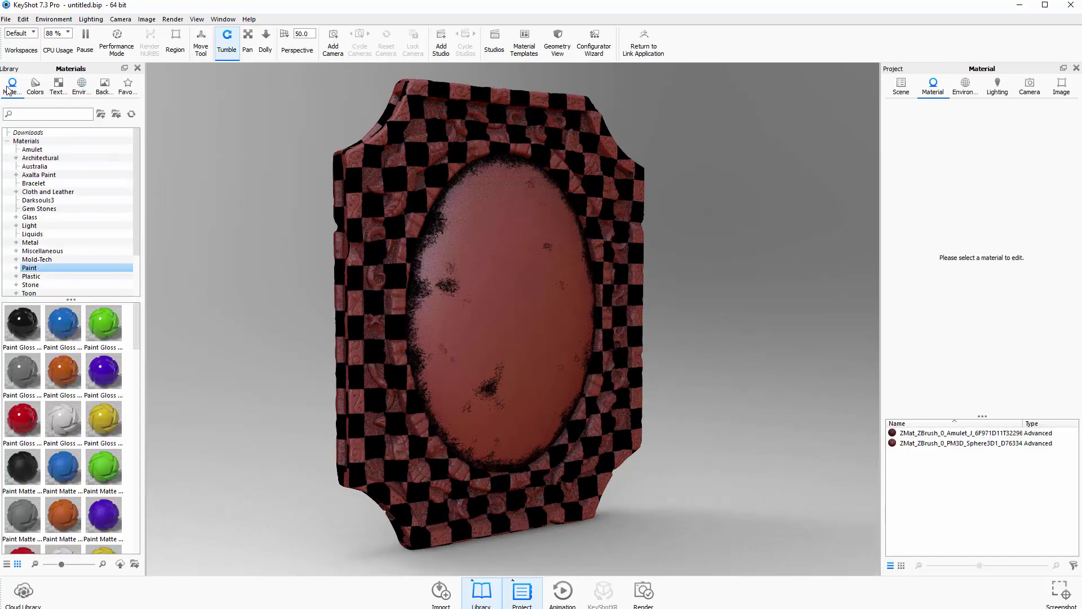
scroll(135, 231, "down", 2)
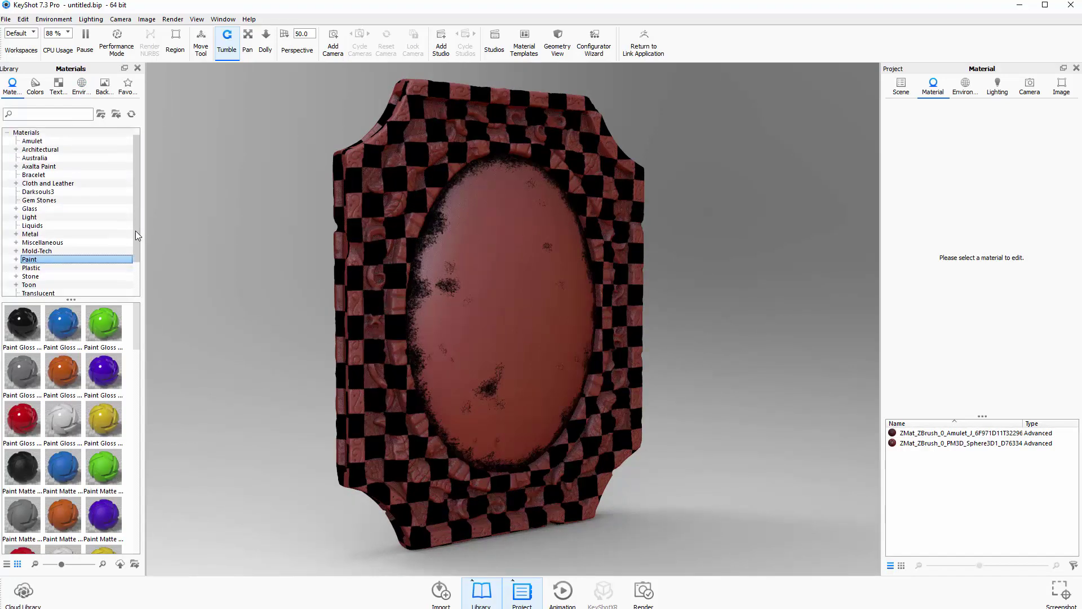
left_click(35, 242)
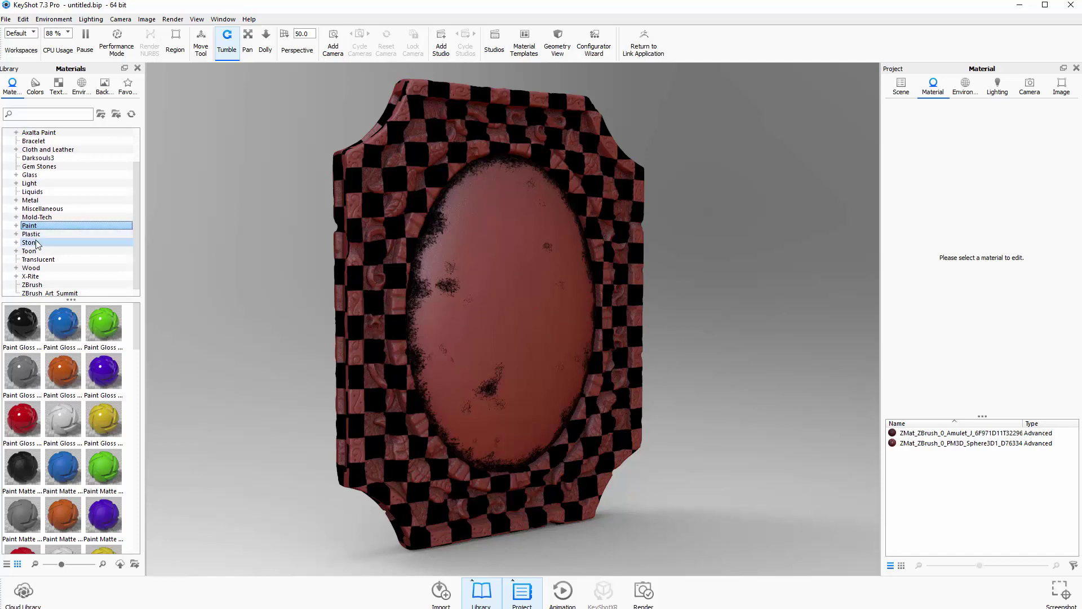
left_click_drag(97, 365, 487, 329)
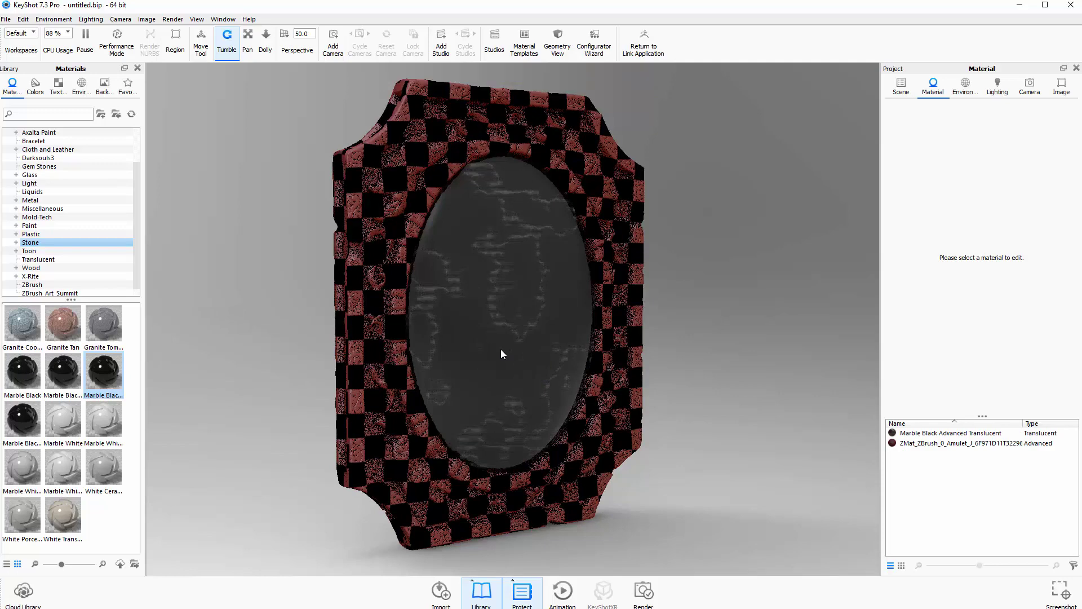
left_click_drag(22, 372, 461, 338)
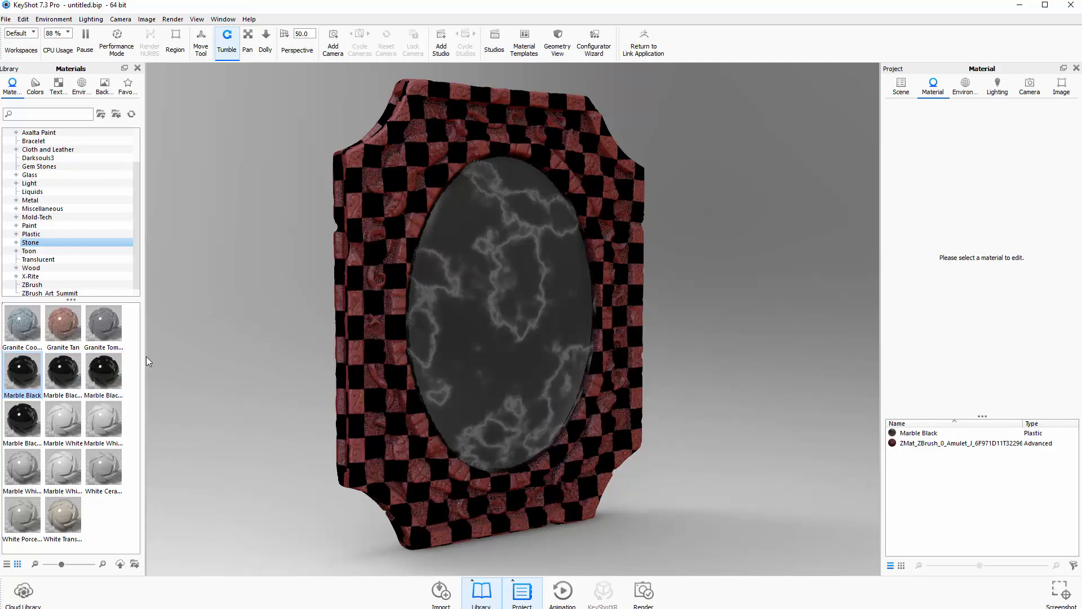
left_click_drag(787, 306, 512, 317)
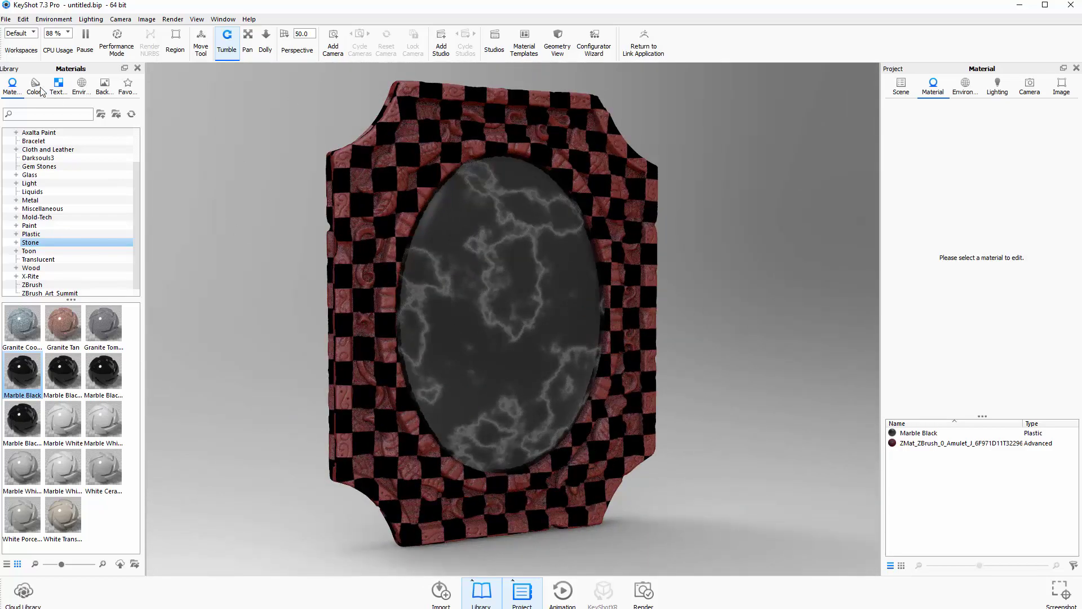
Step: Light the scene with the Aversis_Industrial-port-old_3k environment, and rotate the environment to 258.5°
left_click(82, 84)
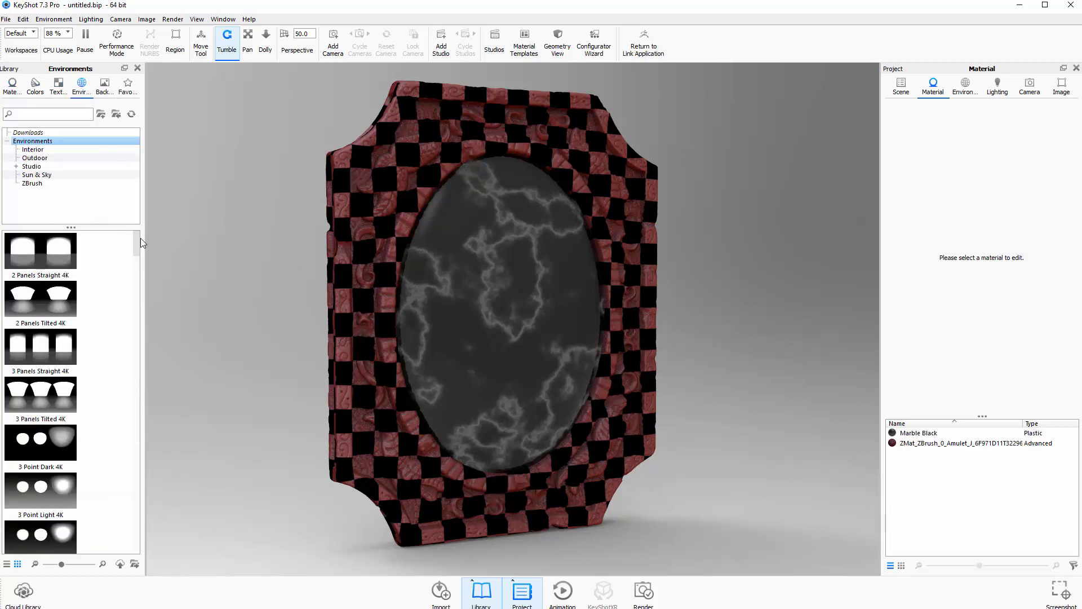
left_click_drag(136, 242, 138, 287)
double_click(61, 424)
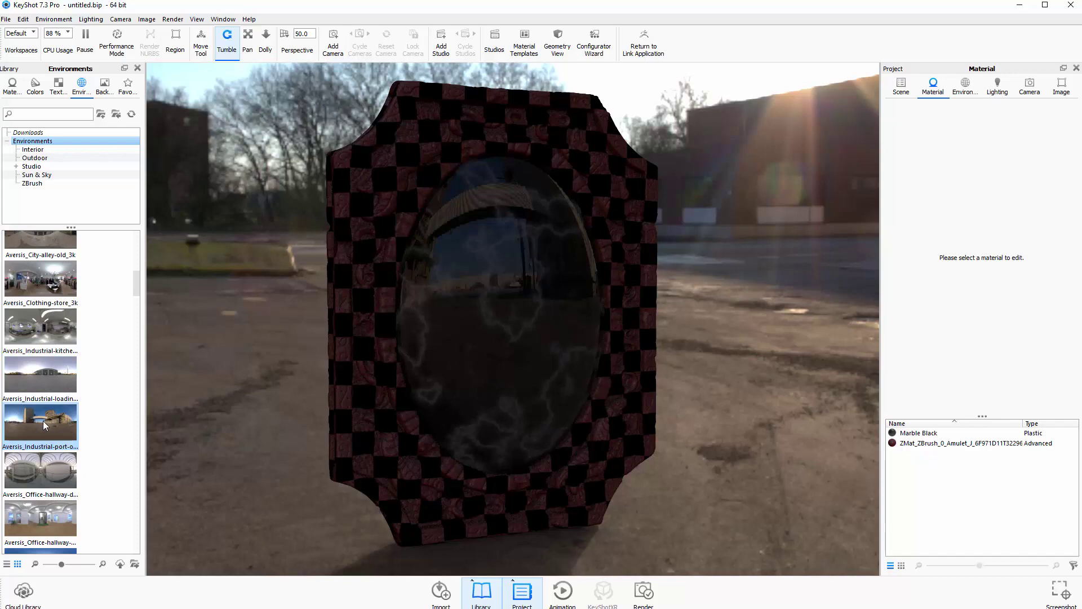
mouse_move(137, 282)
left_mouse_down()
mouse_move(137, 299)
mouse_move(135, 282)
left_mouse_up()
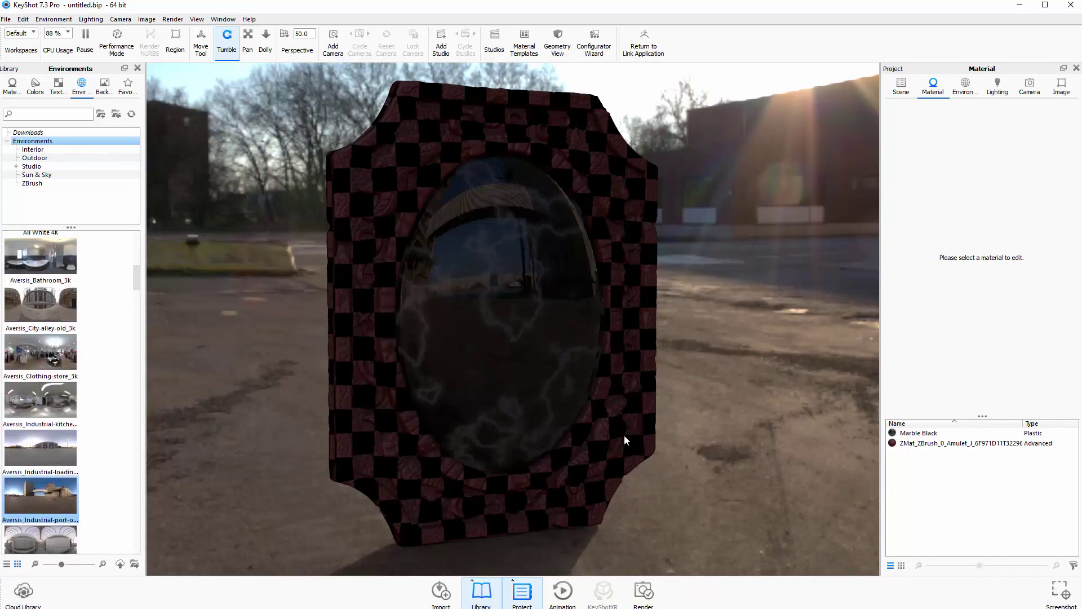
left_click_drag(623, 435, 690, 400)
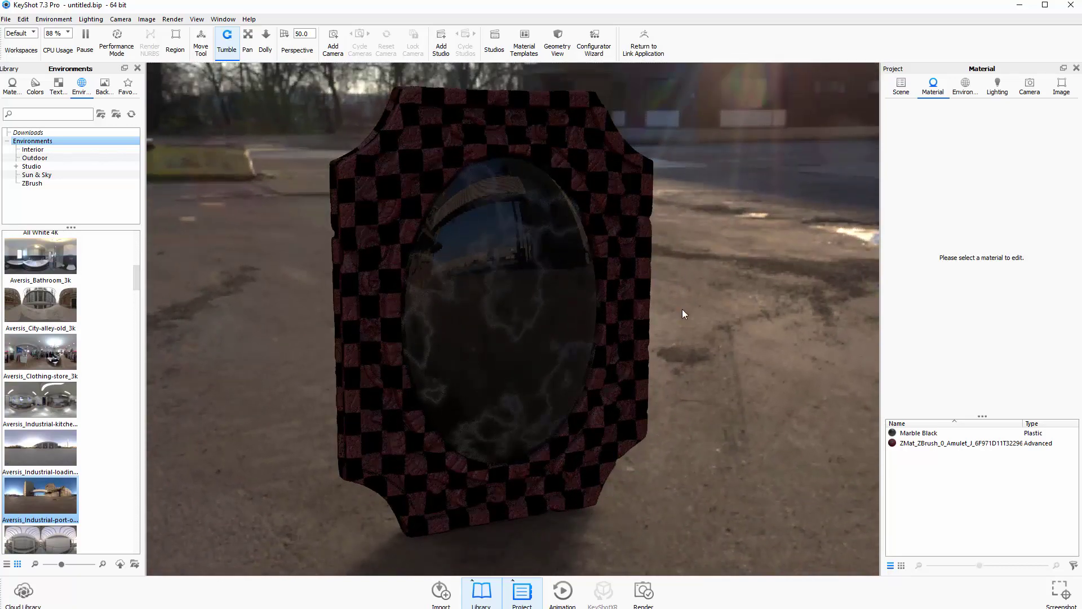
left_click(964, 87)
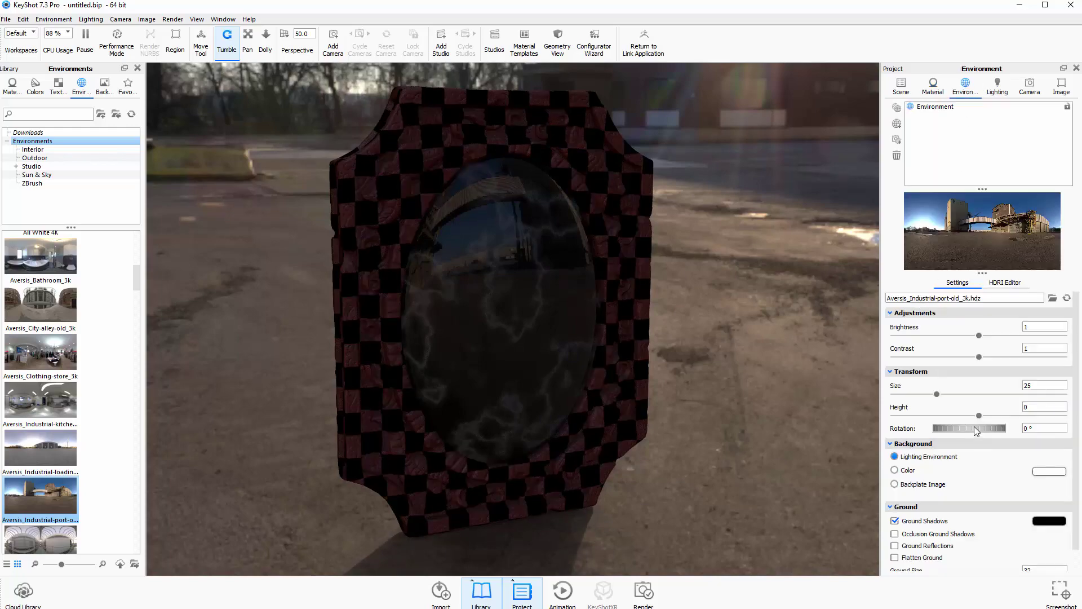
mouse_move(974, 427)
left_mouse_down()
mouse_move(944, 428)
mouse_move(980, 425)
mouse_move(964, 427)
left_mouse_up()
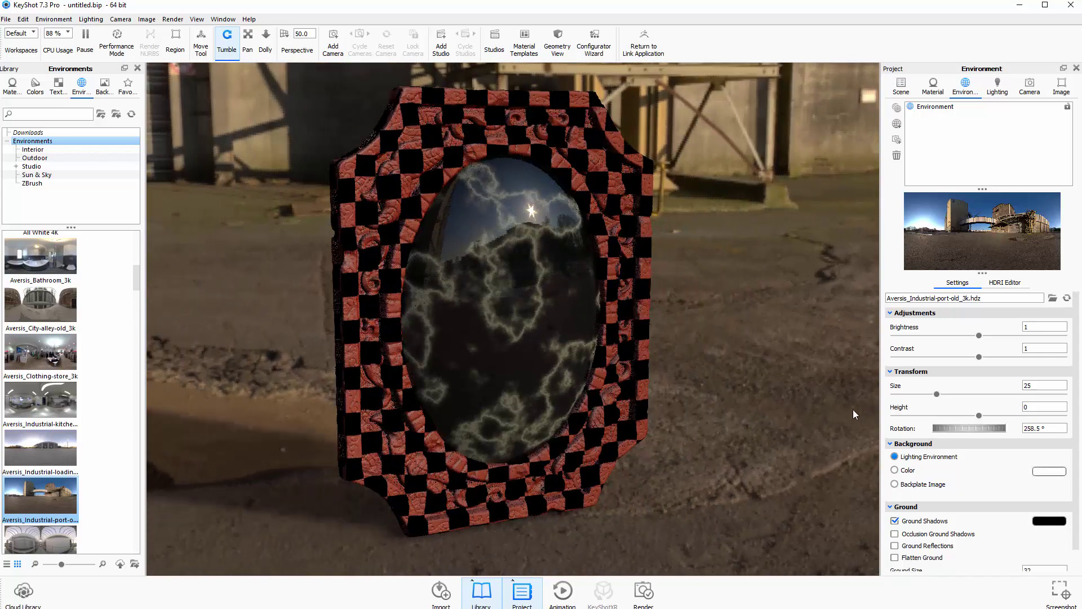
Step: Switch the environment background to a solid colour, and set it to a neutral grey of RGB 145, 145, 145
left_click(55, 19)
mouse_move(71, 34)
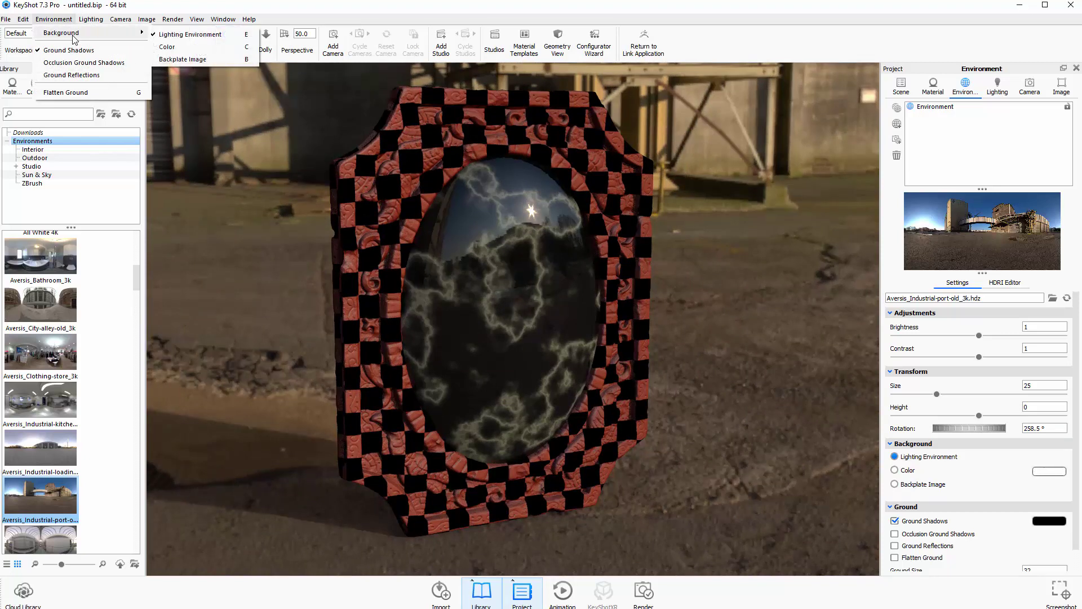
left_click(178, 47)
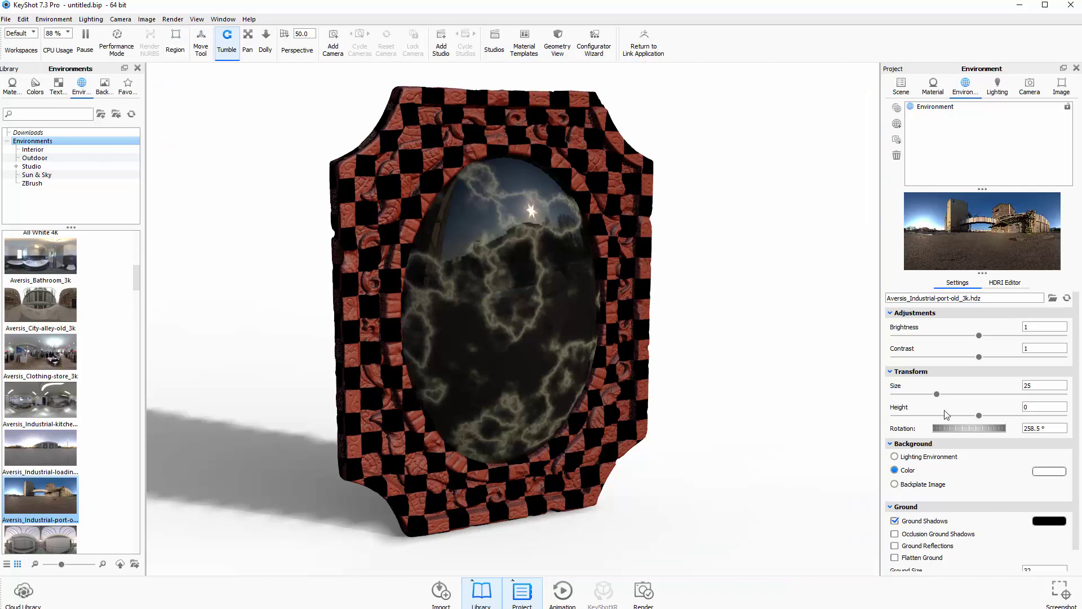
left_click(1041, 471)
left_click(910, 401)
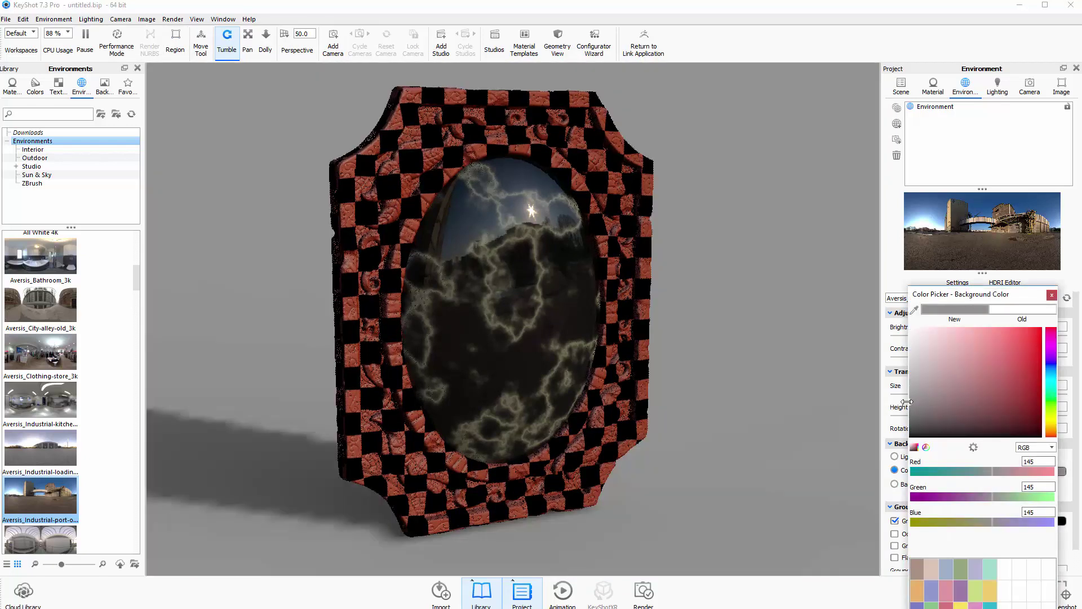
mouse_move(734, 392)
left_mouse_down()
mouse_move(736, 408)
mouse_move(749, 407)
left_mouse_up()
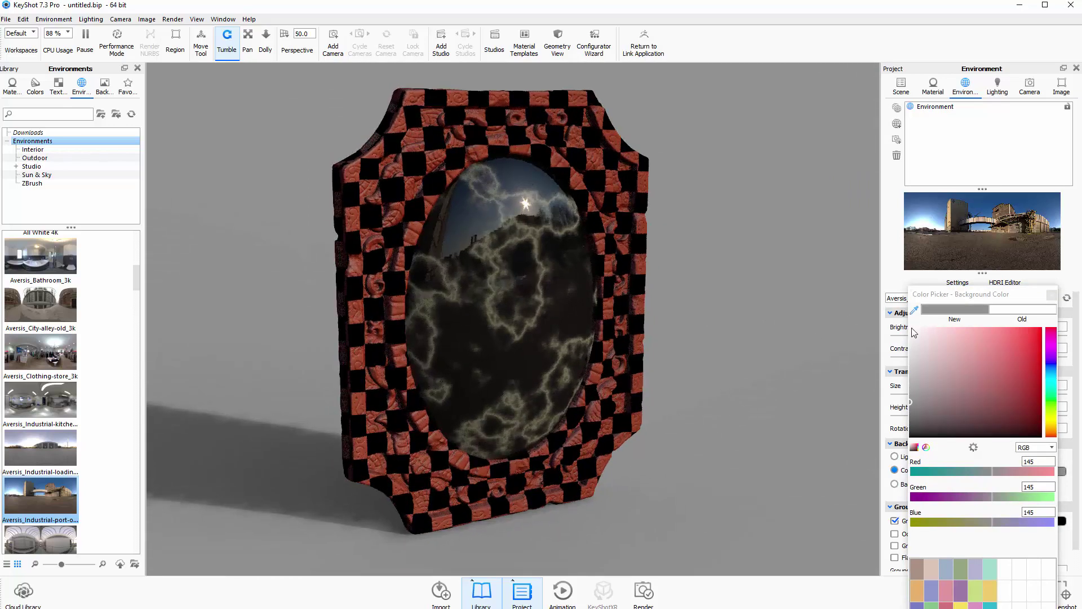
left_click_drag(1017, 301, 1000, 202)
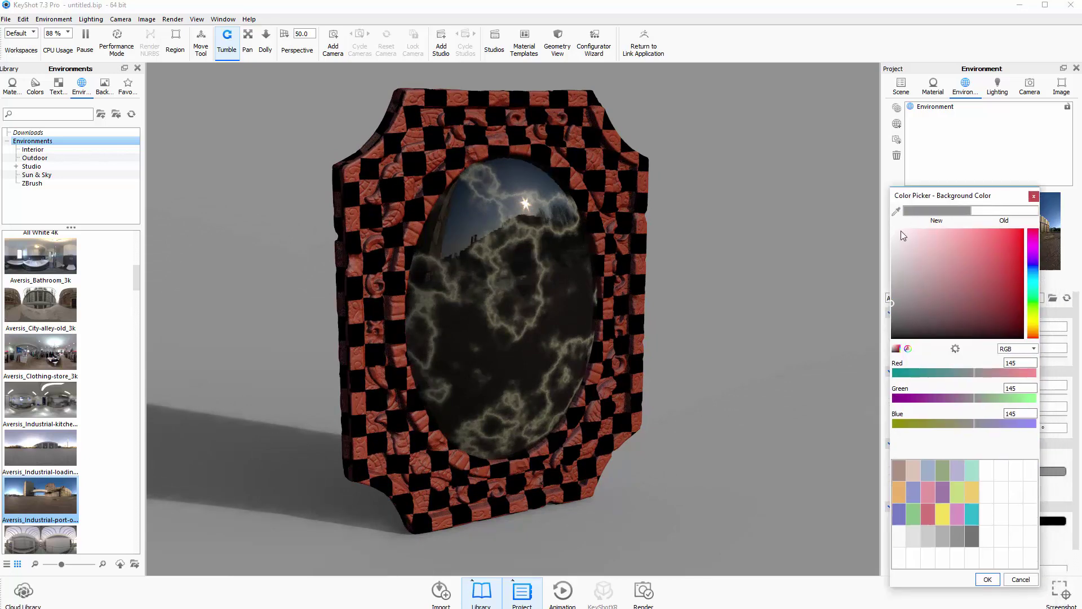
left_click(993, 577)
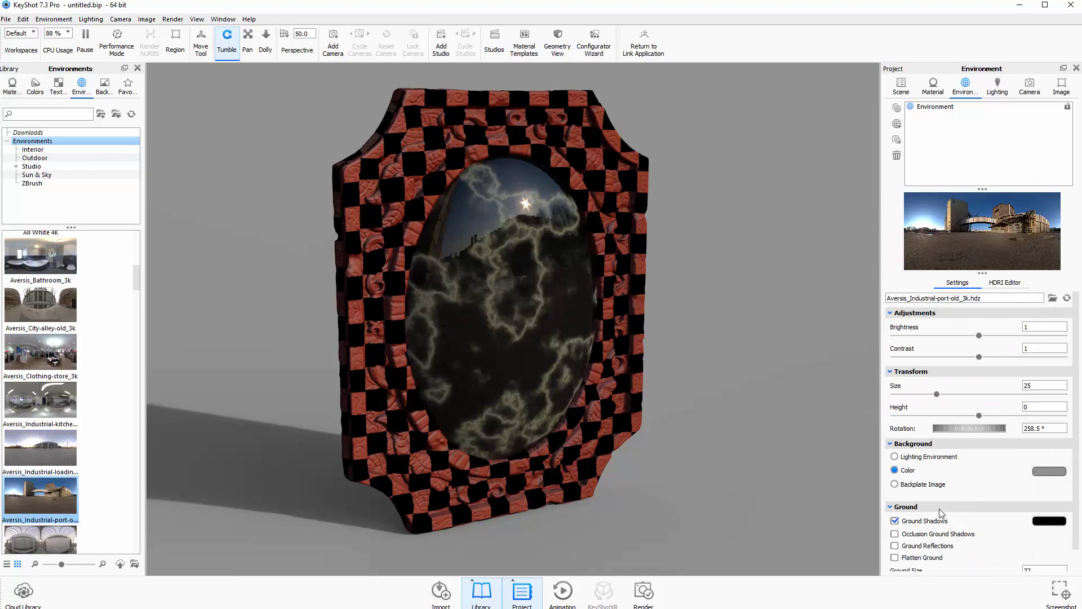
Step: Turn off the ground shadows and check the amulet against the plain background
left_click(895, 521)
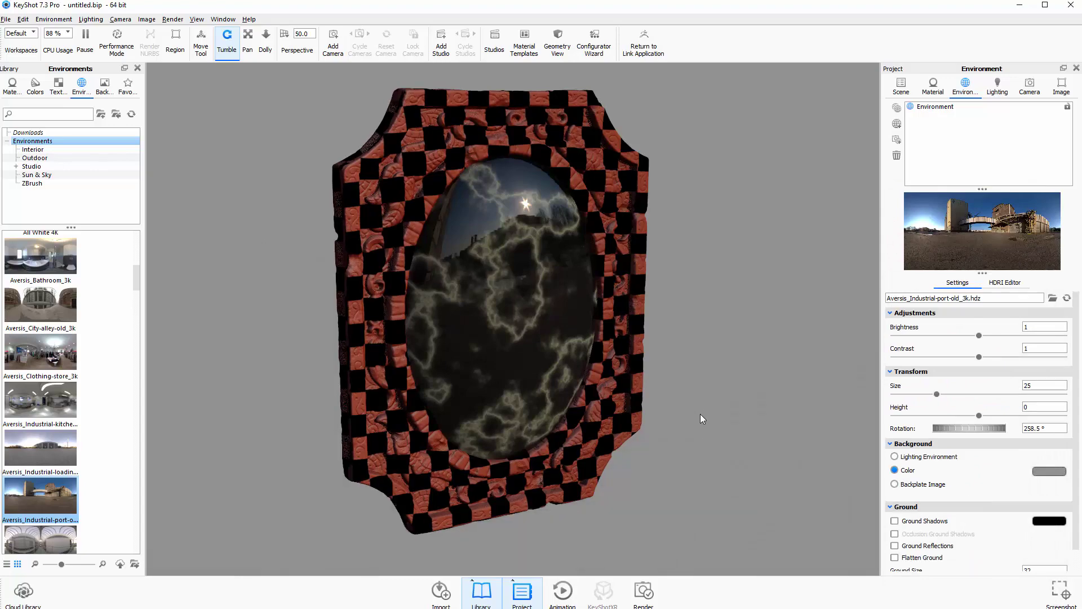
left_click_drag(700, 413, 512, 191)
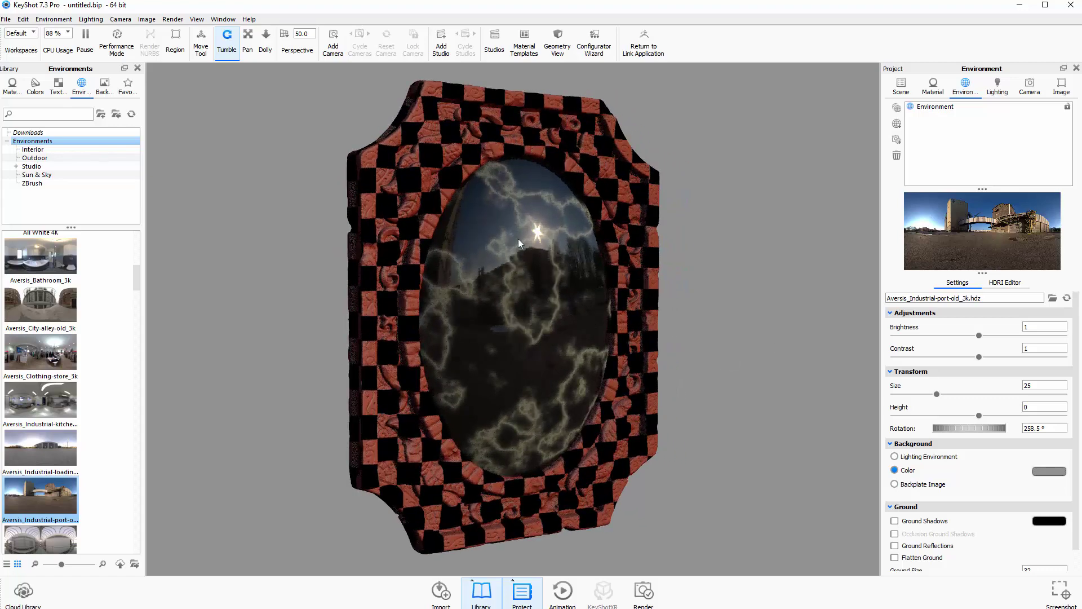
mouse_move(735, 309)
left_mouse_down()
mouse_move(722, 326)
mouse_move(715, 316)
left_mouse_up()
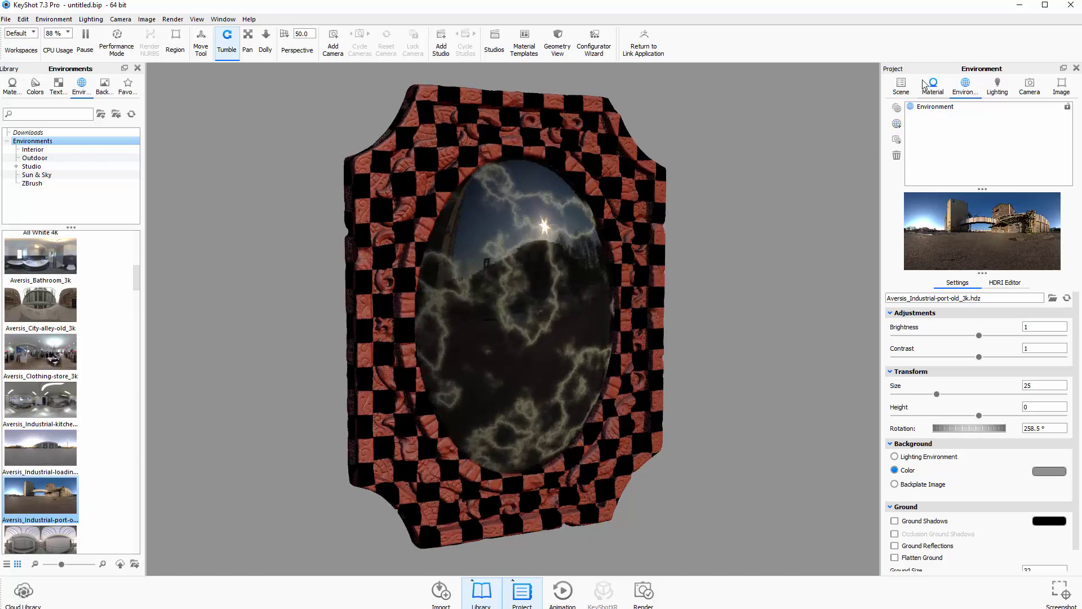
Step: Hide the Gem part in the scene so that only the Metal frame is shown
left_click(900, 86)
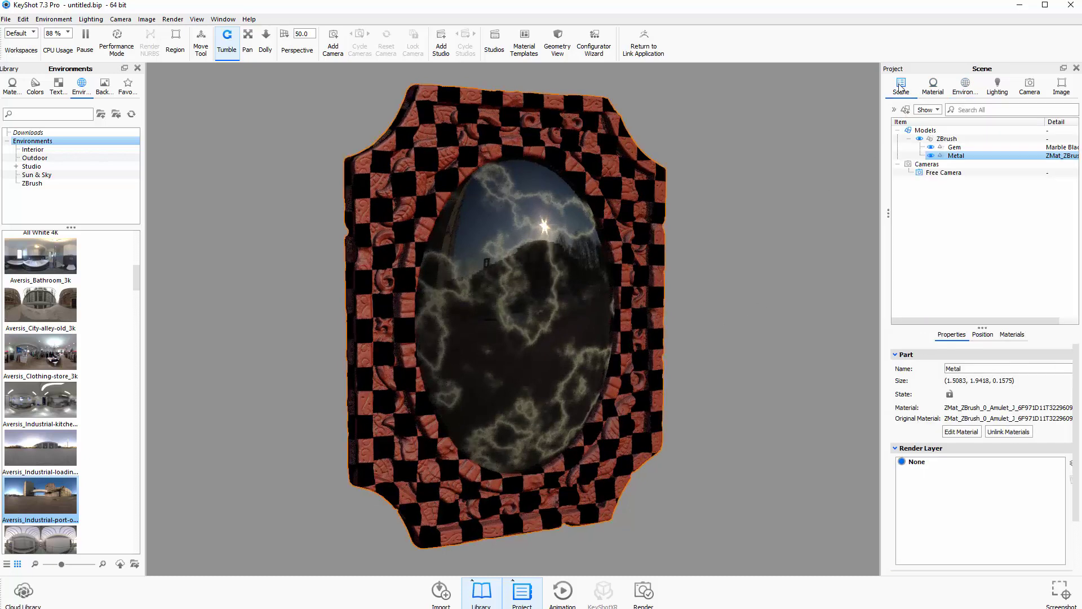
left_click(930, 148)
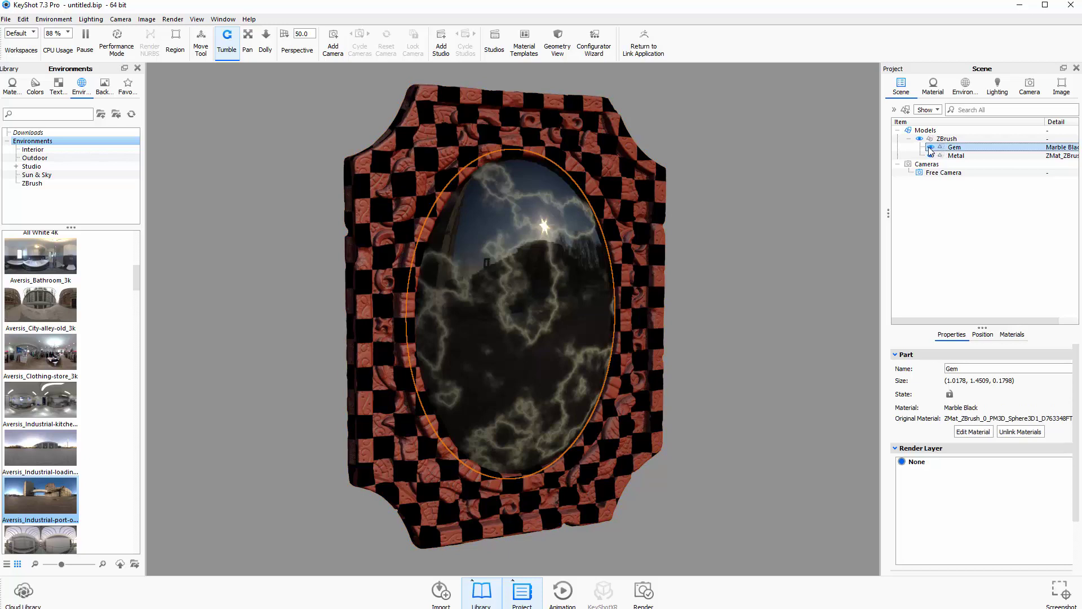
left_click(931, 147)
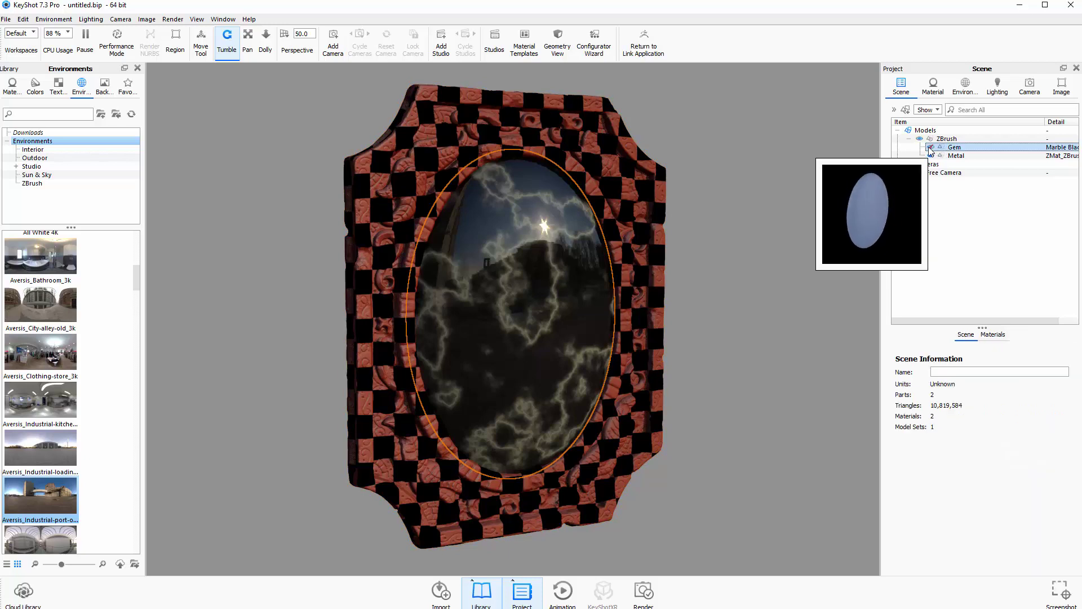
Step: Search the material library for "diffuse", and apply the Interior Diffuse White material to the Metal frame
left_click(954, 157)
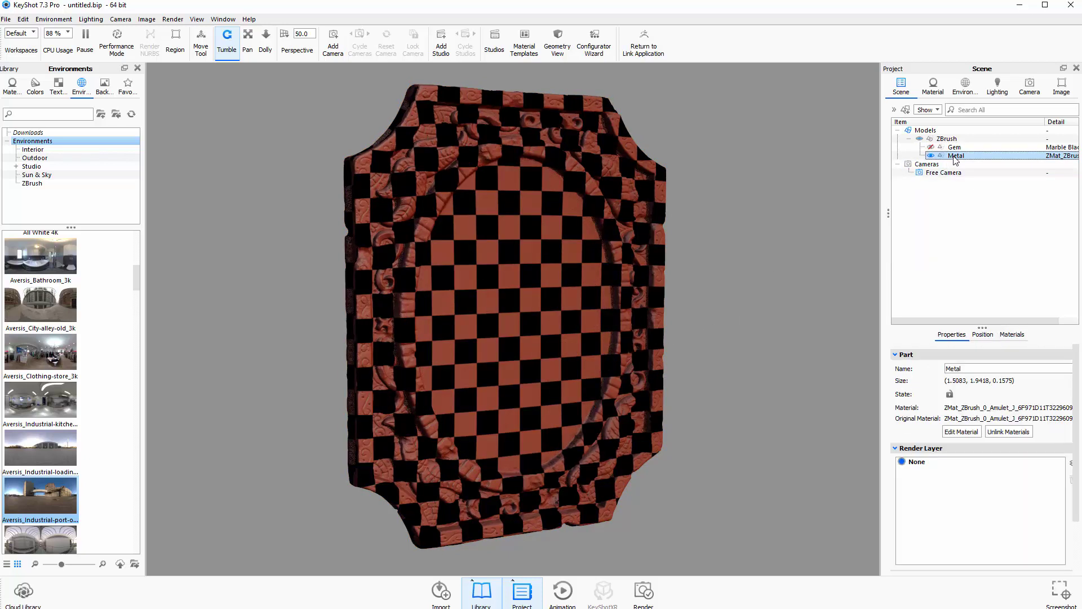
left_click_drag(388, 236, 320, 274)
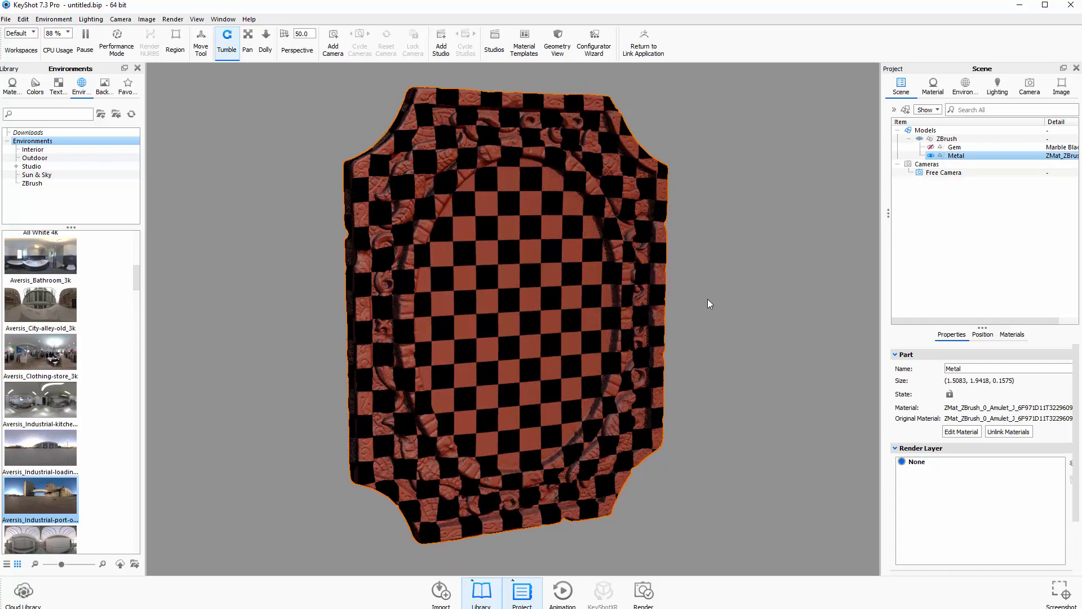
left_click(11, 85)
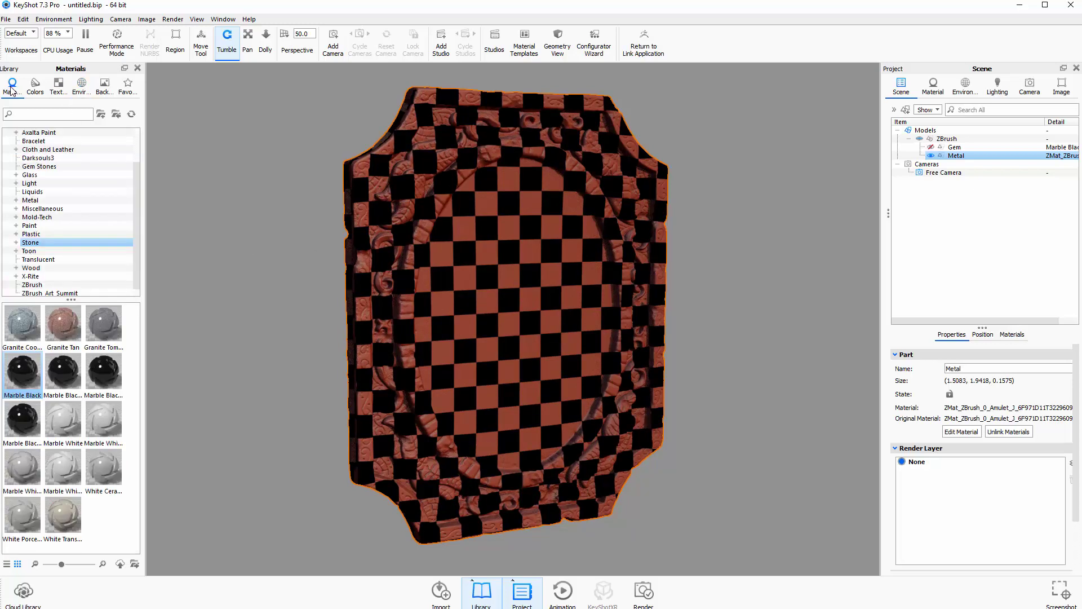
left_click(33, 114)
type("diffuse")
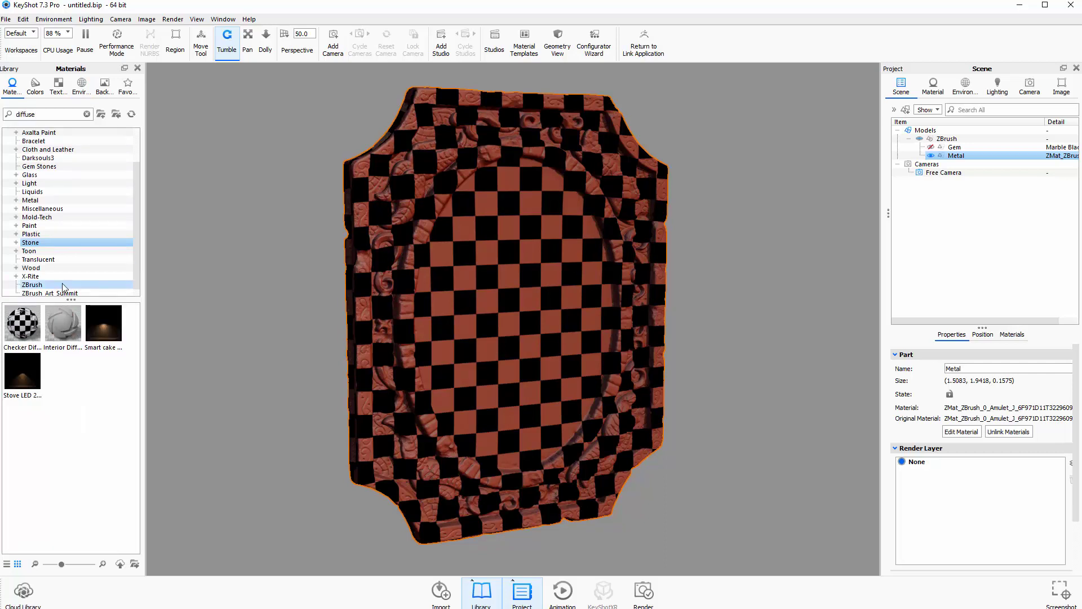
left_click(55, 329)
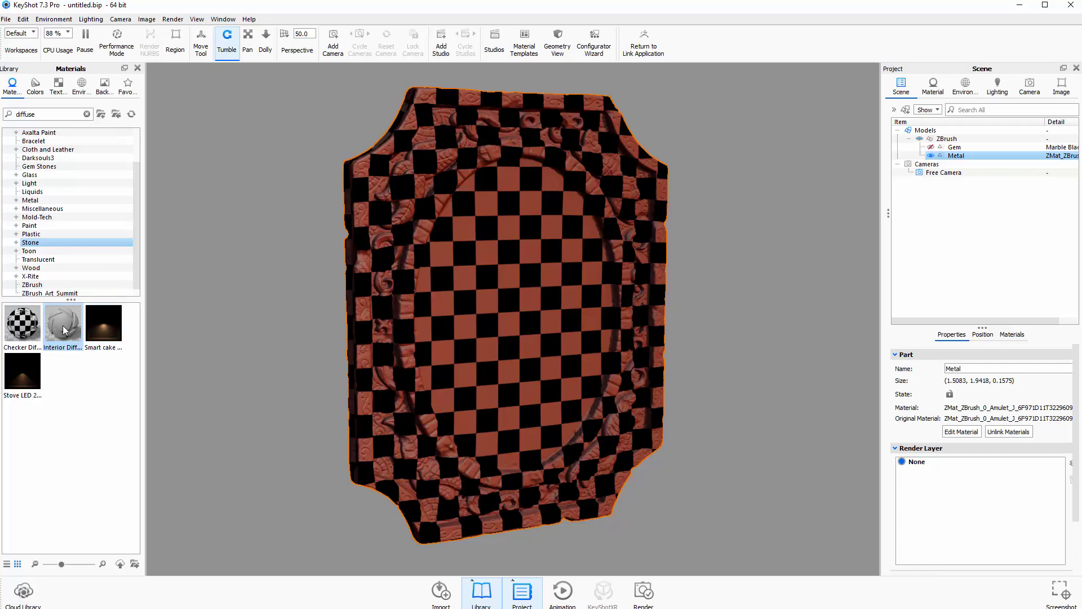
left_click_drag(63, 330, 599, 376)
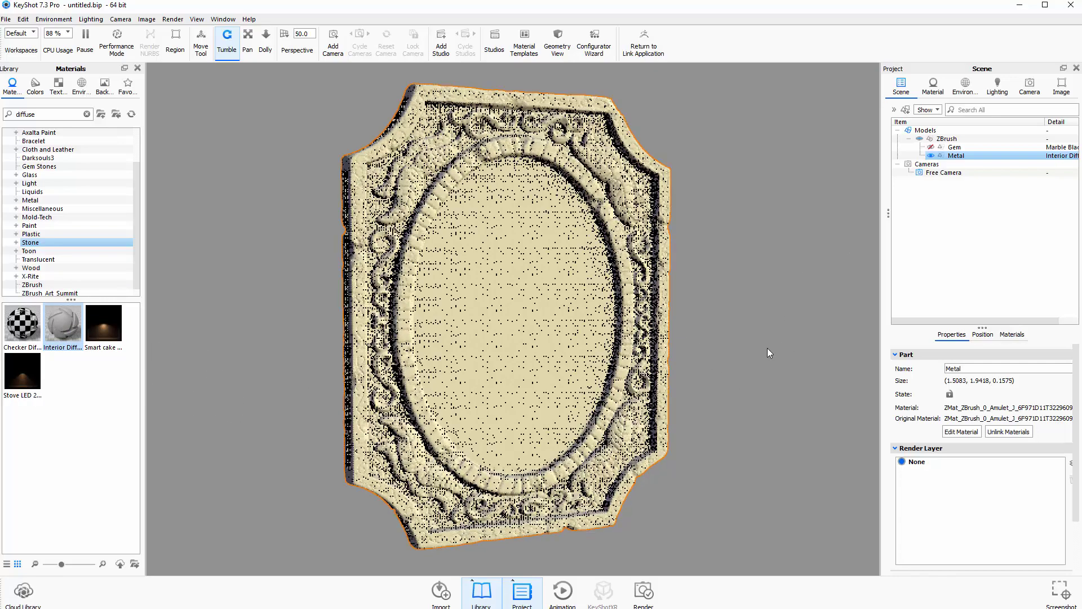
left_click(766, 347)
left_click_drag(733, 295, 668, 314)
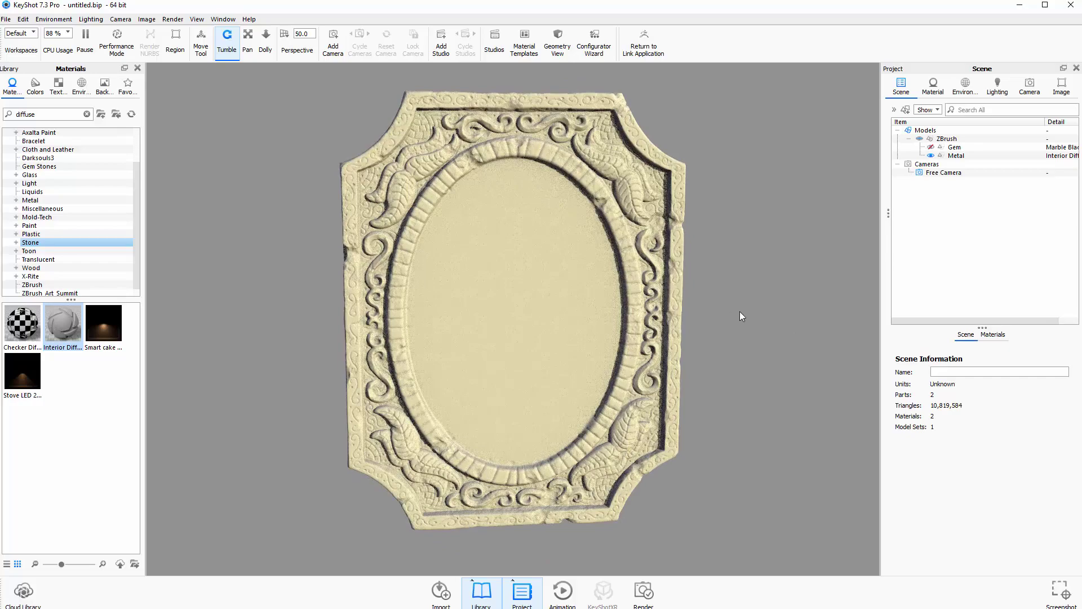
left_click_drag(741, 316, 794, 303)
Step: Rename the frame's Interior Diffuse White material as Metal
left_click(933, 86)
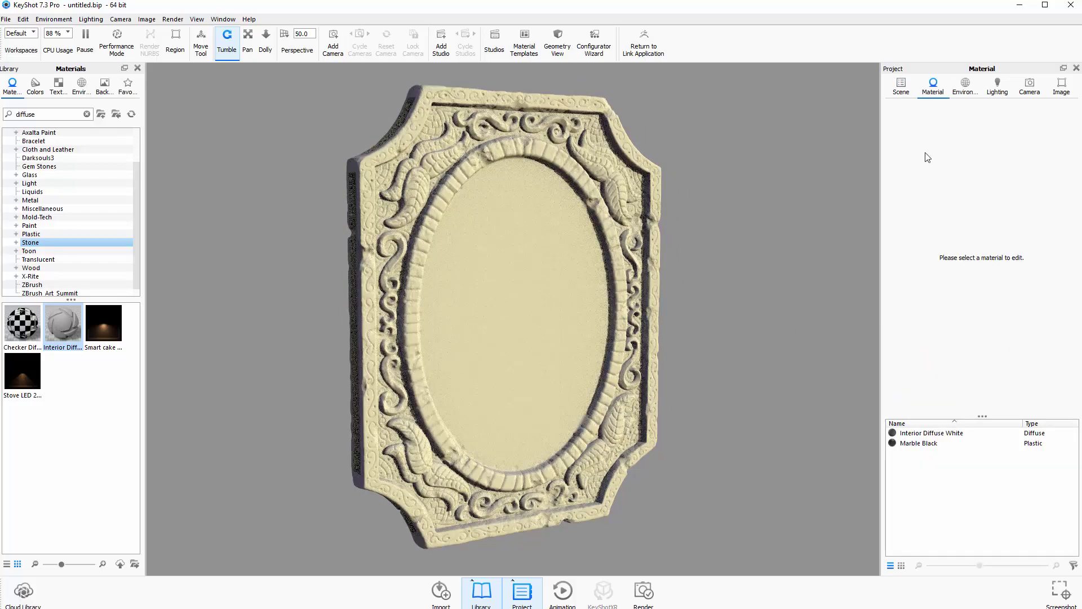
left_click(950, 431)
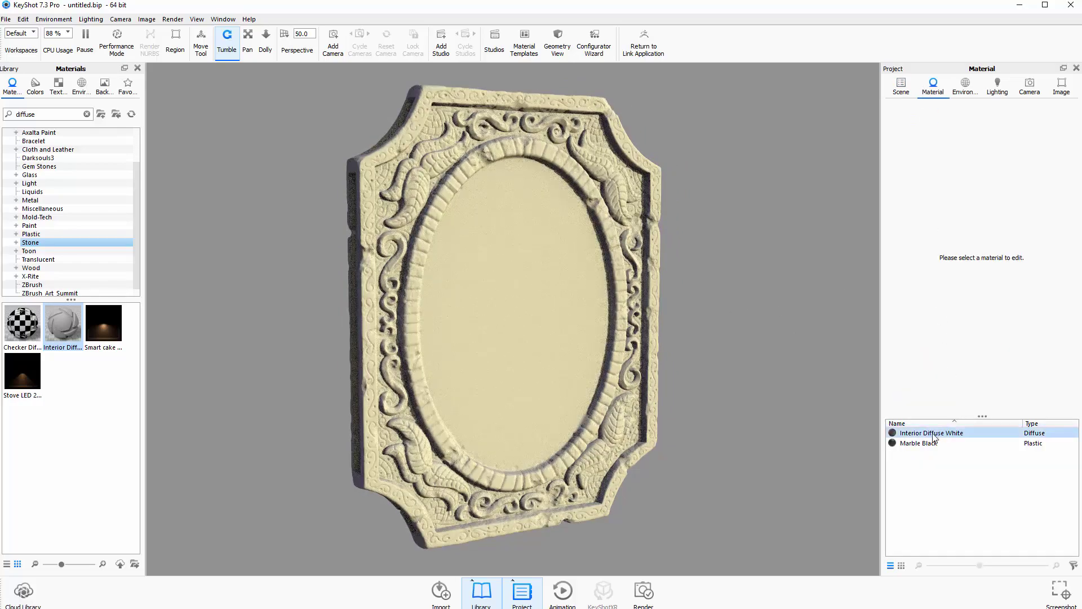
left_click(934, 434)
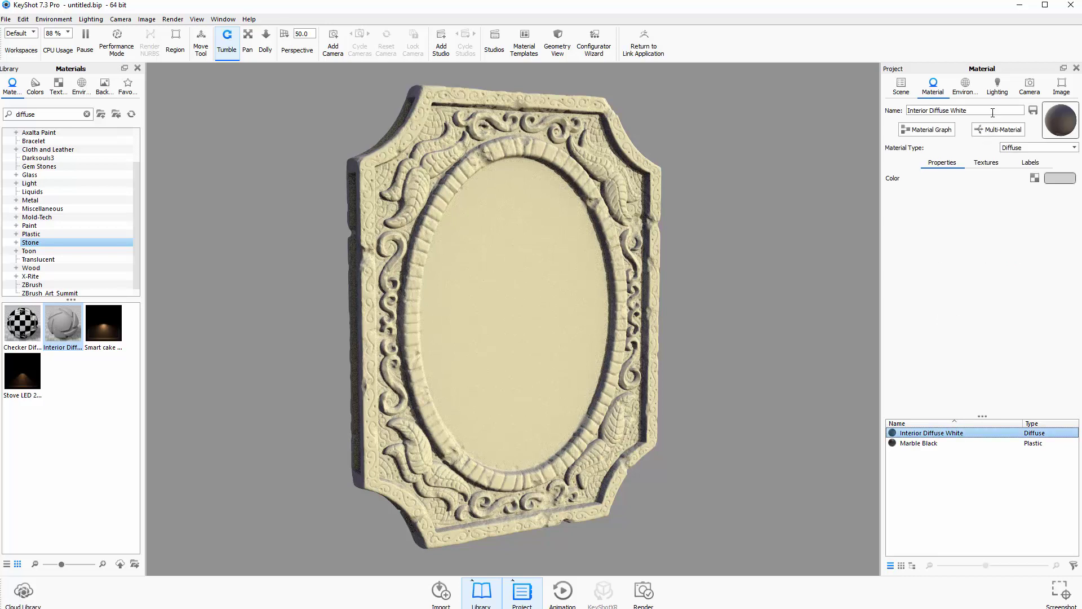
left_click_drag(984, 108, 897, 108)
type("M")
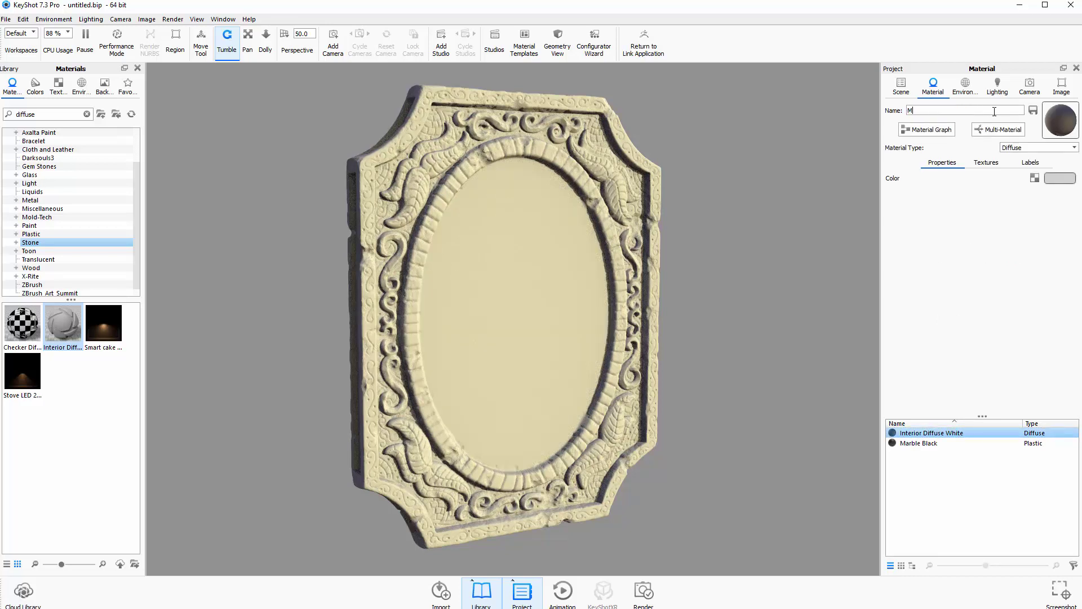
type("etal")
key("Return")
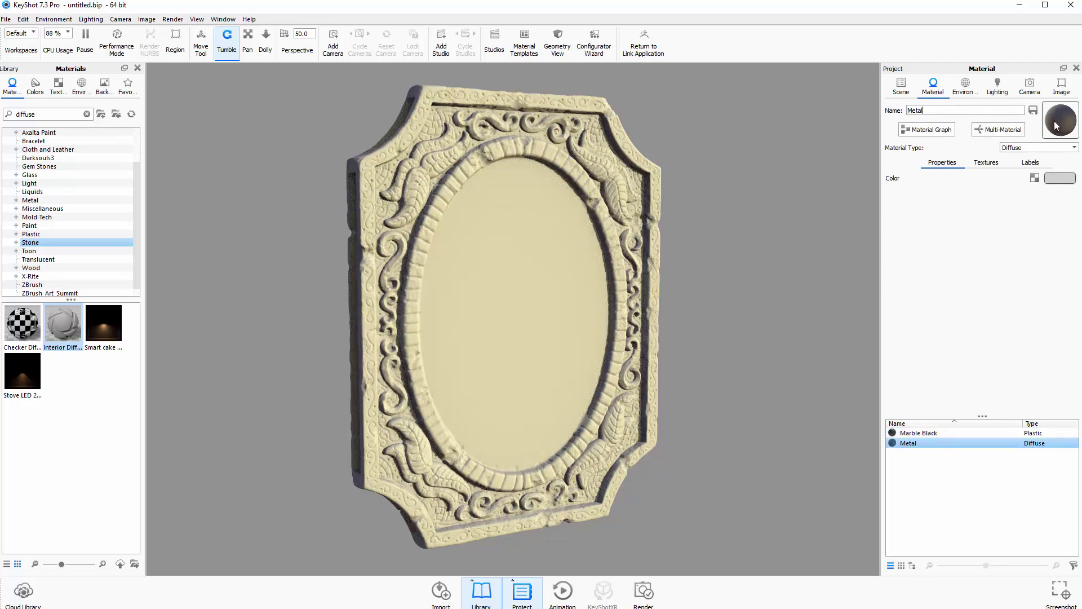
Step: Change the frame material's type from Diffuse to Metal and check the reflections on the amulet
left_click(1035, 151)
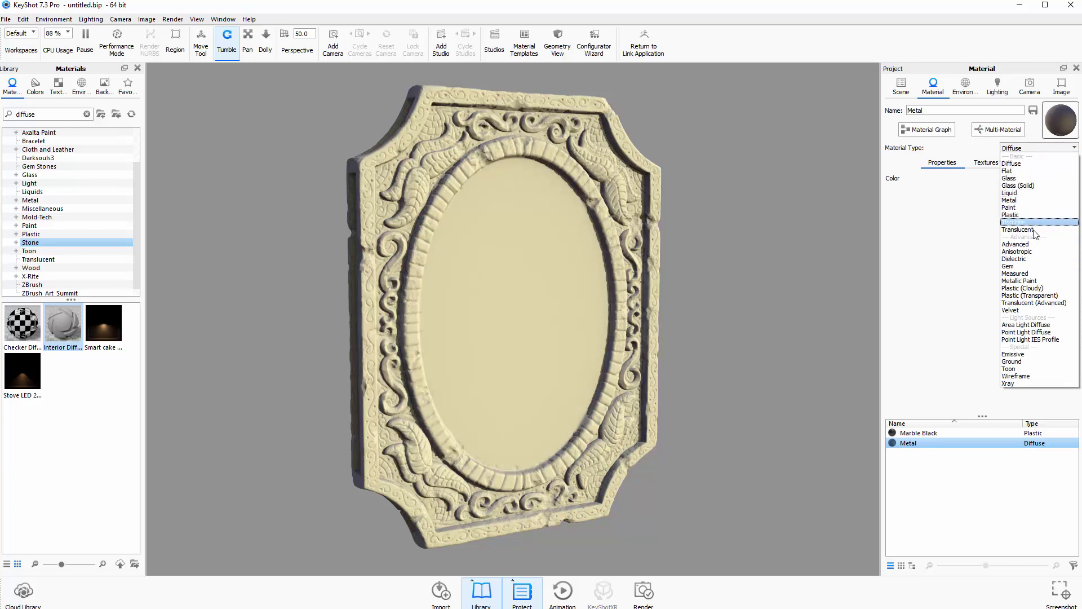
left_click(1030, 200)
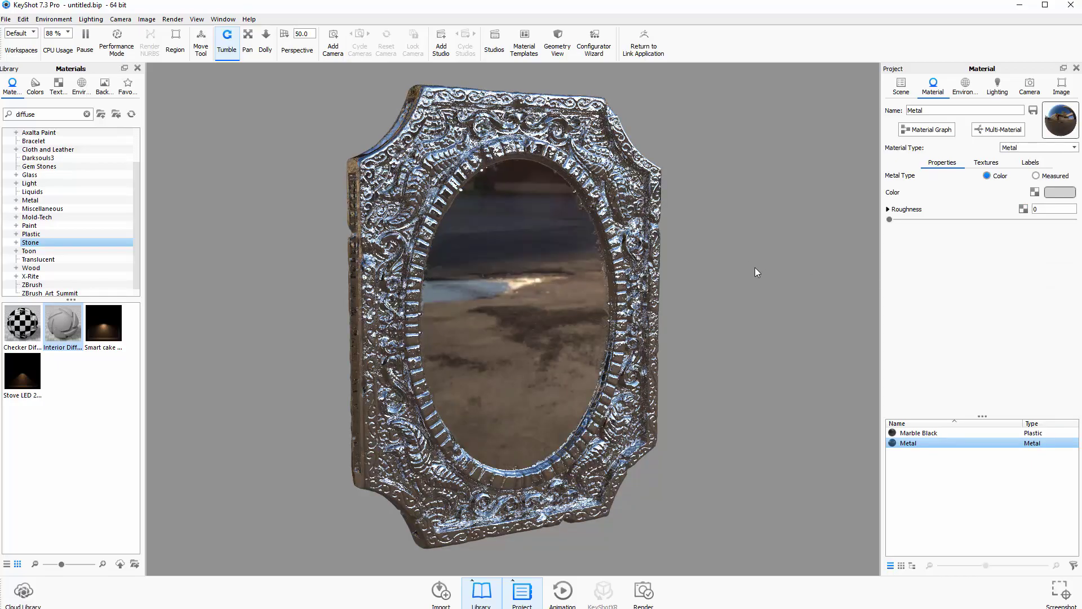
mouse_move(755, 267)
left_mouse_down()
mouse_move(657, 276)
mouse_move(671, 259)
mouse_move(774, 266)
mouse_move(754, 239)
mouse_move(809, 271)
mouse_move(775, 273)
left_mouse_up()
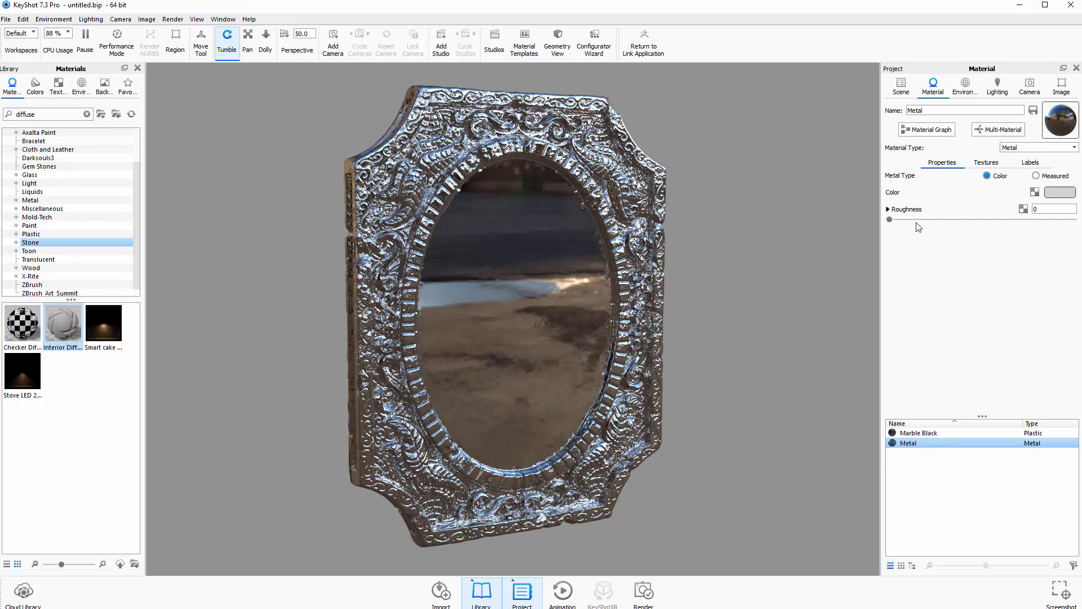
Step: Try a roughness of 1 on the Metal material
left_click_drag(889, 220, 1021, 214)
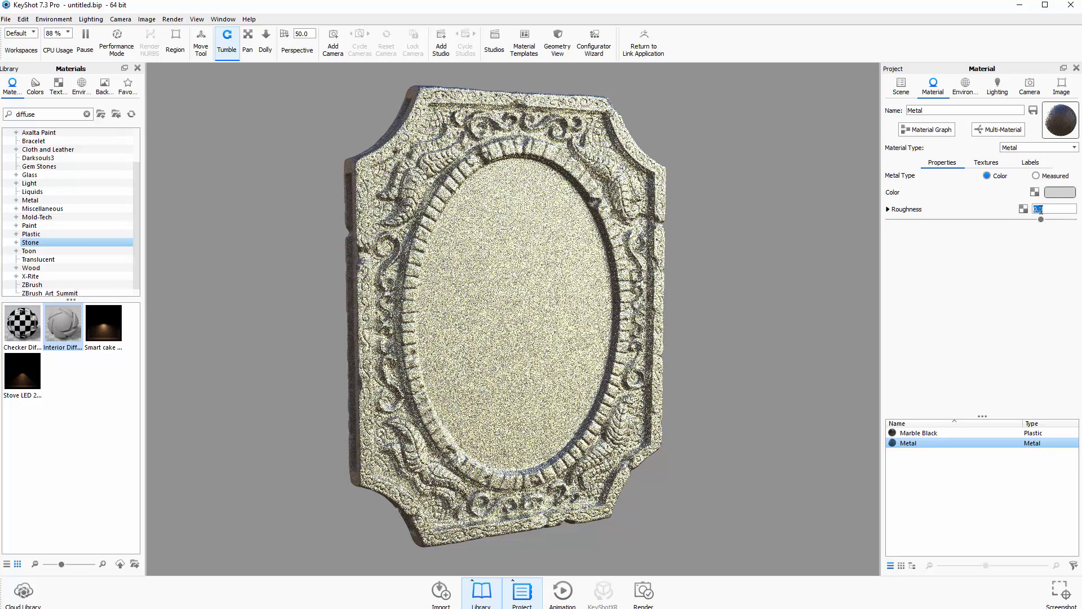
type("1")
key("Return")
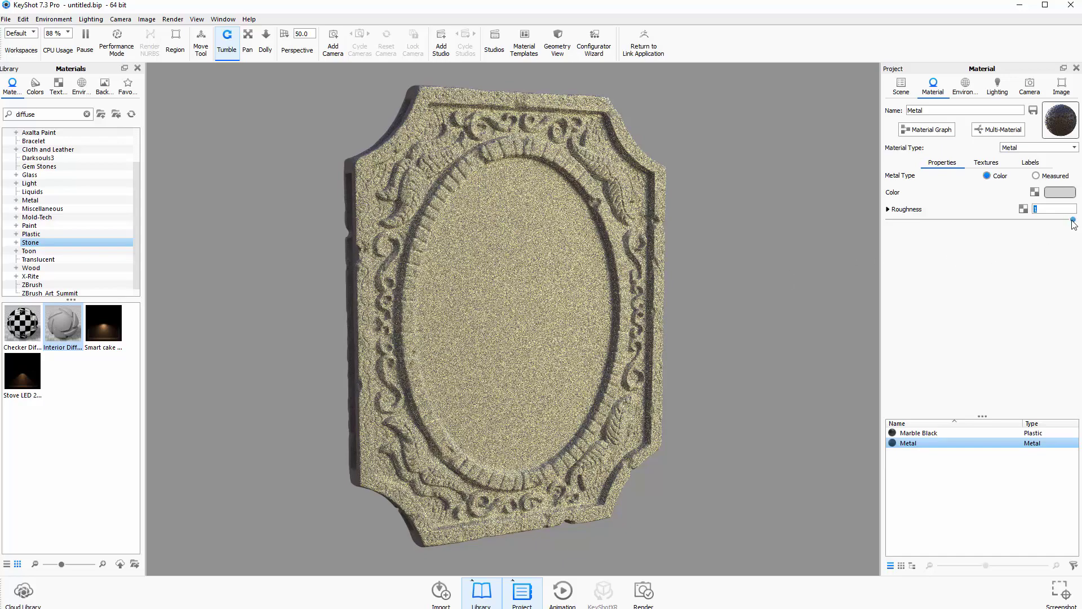
Step: Try several lower roughness levels on the Metal material, and settle on a roughness of 0.0122
left_click_drag(1072, 220, 936, 226)
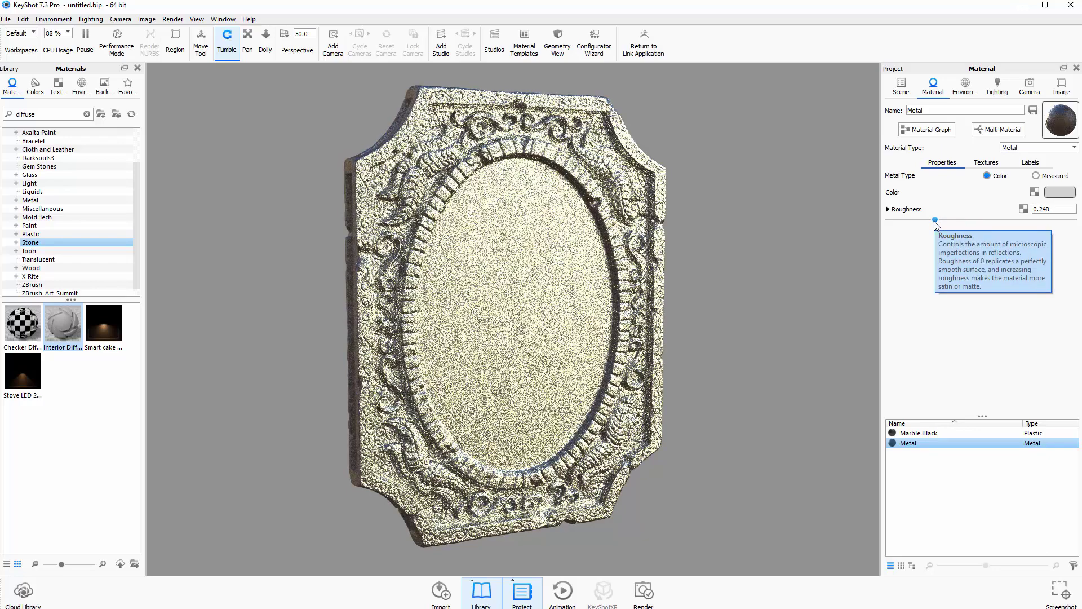
left_click_drag(936, 226, 919, 226)
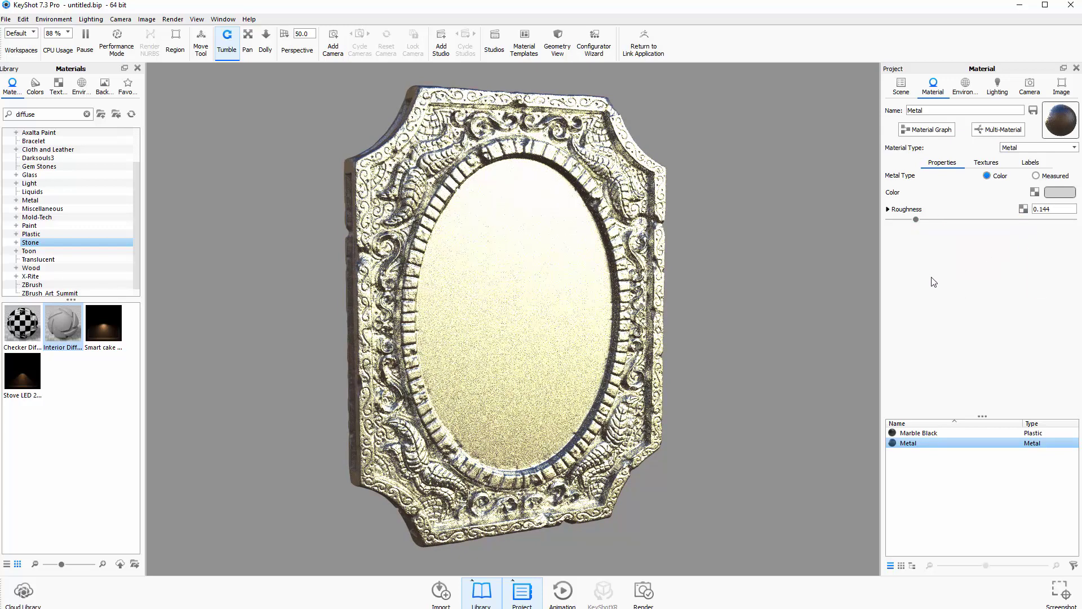
left_click_drag(915, 220, 970, 224)
left_click(912, 220)
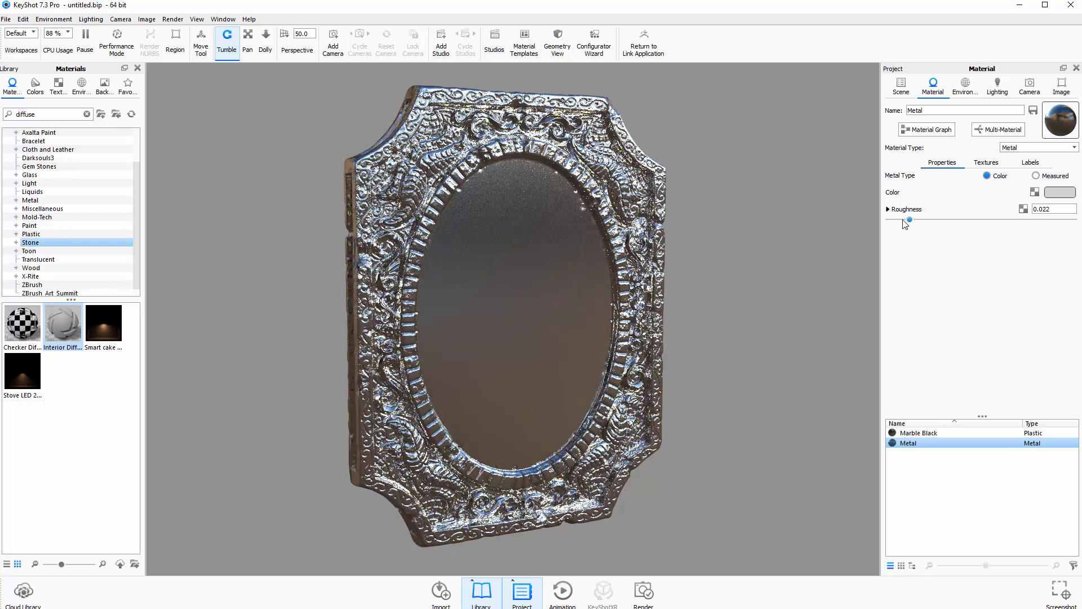
left_click_drag(911, 220, 963, 219)
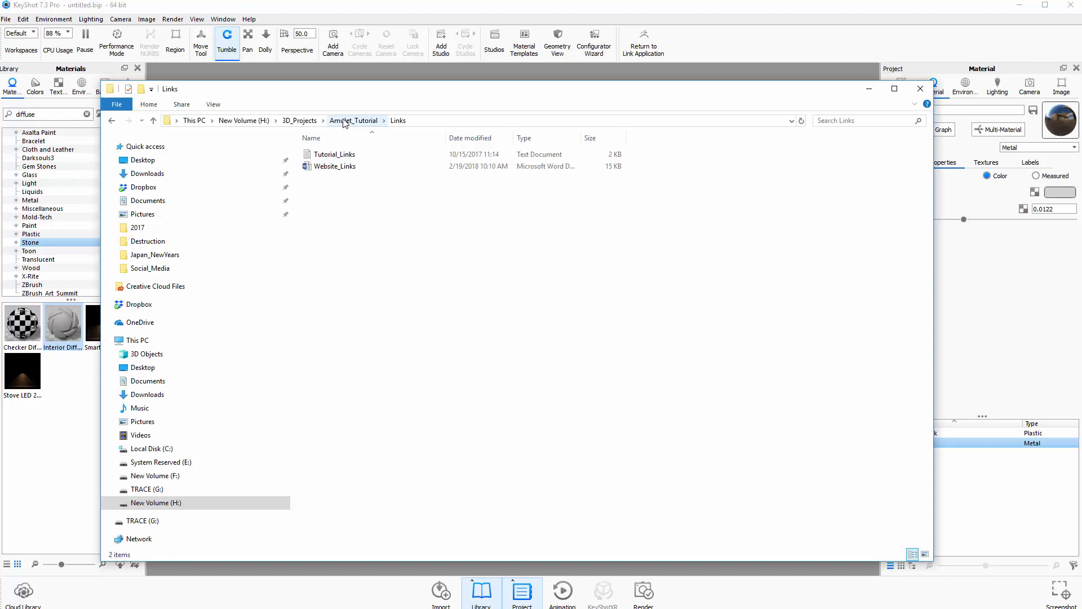
Step: Open the Keyshot_Values image from the Amulet_Tutorial project's Images_Keyshot_Settings folder and enlarge its window to study the roughness value chart
left_click(347, 121)
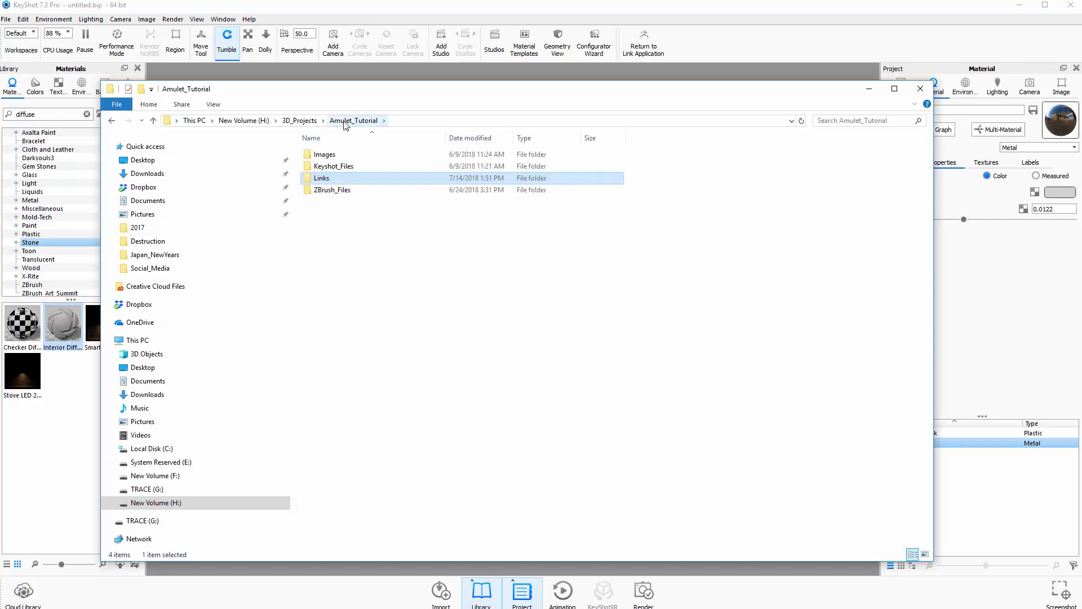
left_click(325, 156)
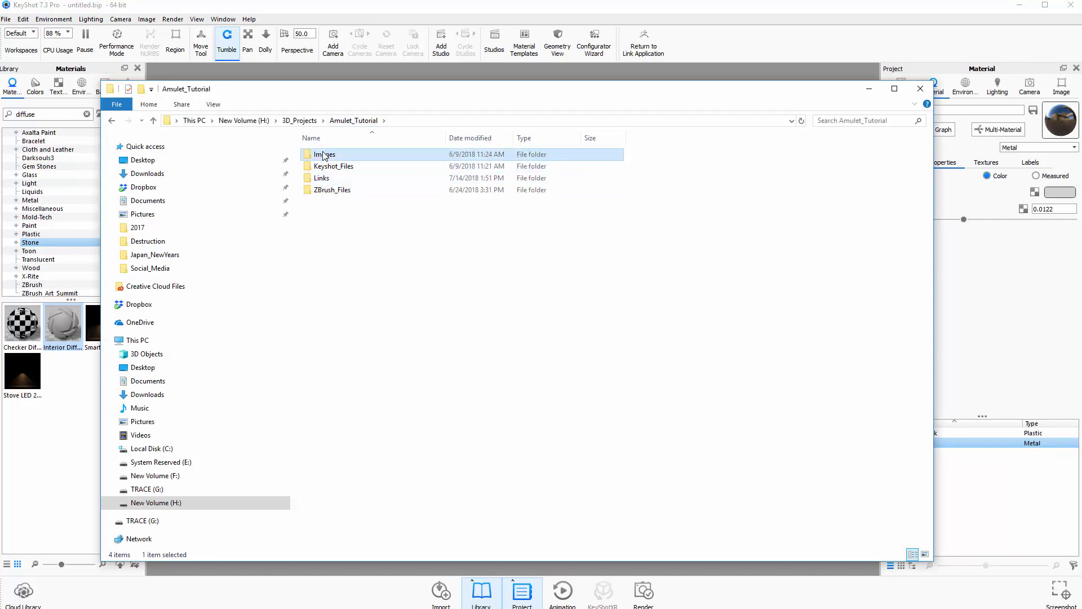
double_click(325, 156)
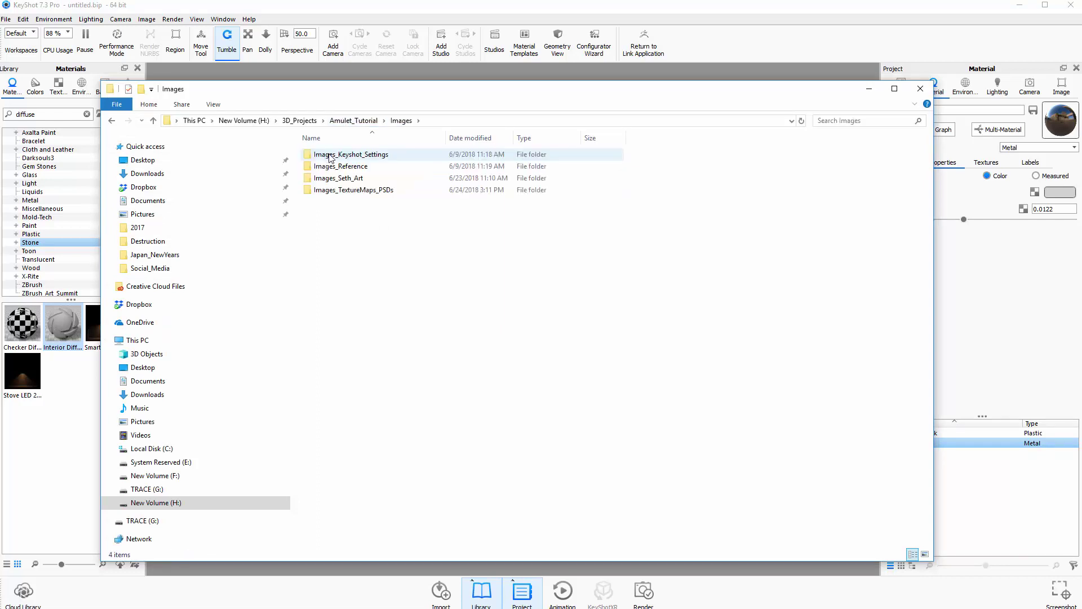
double_click(345, 156)
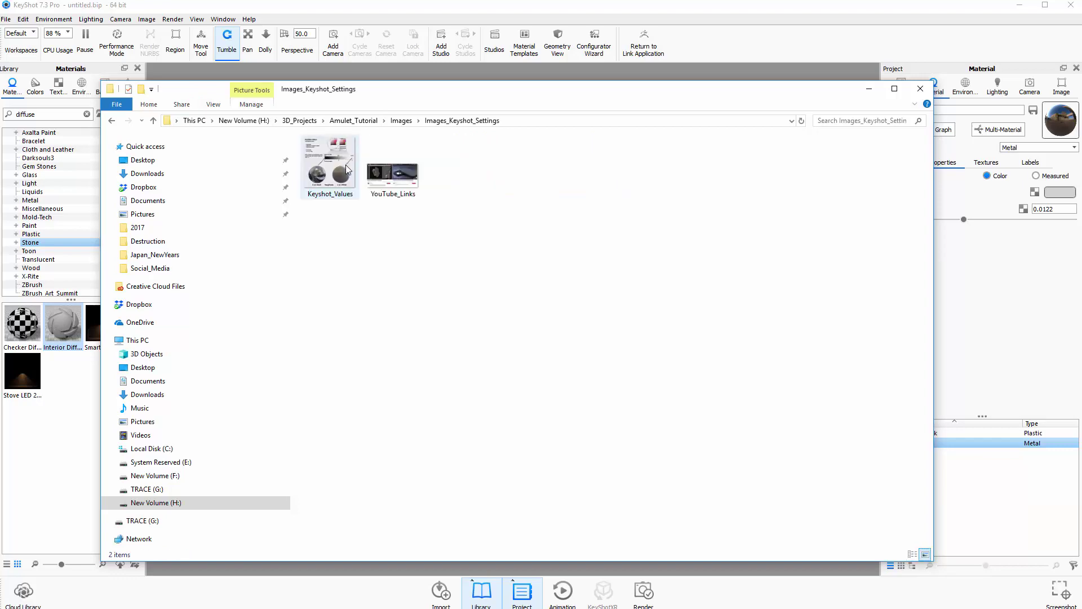
double_click(343, 163)
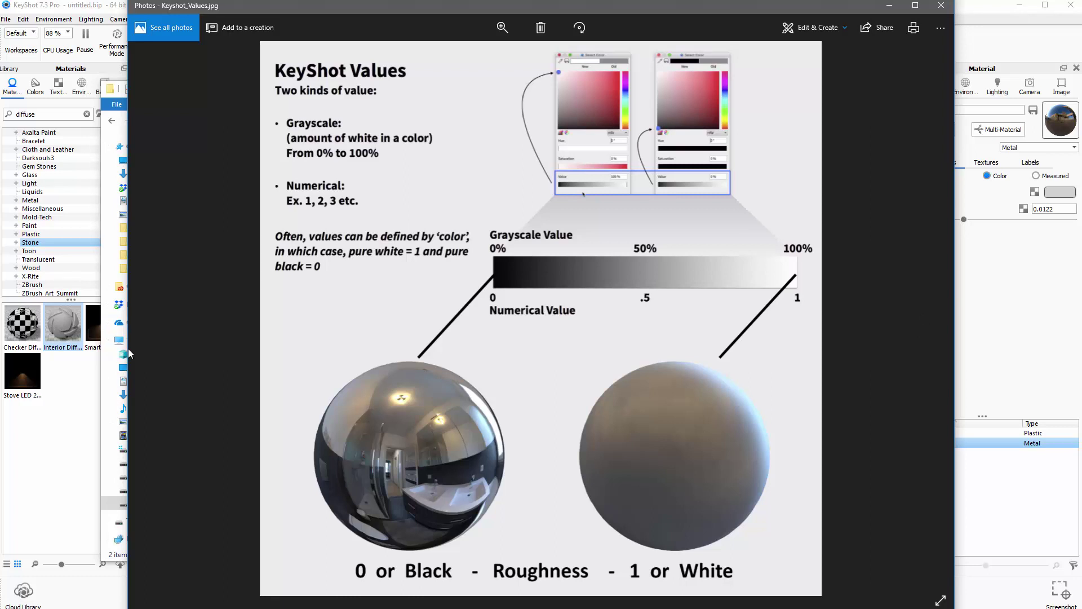
left_click_drag(125, 349, 1, 348)
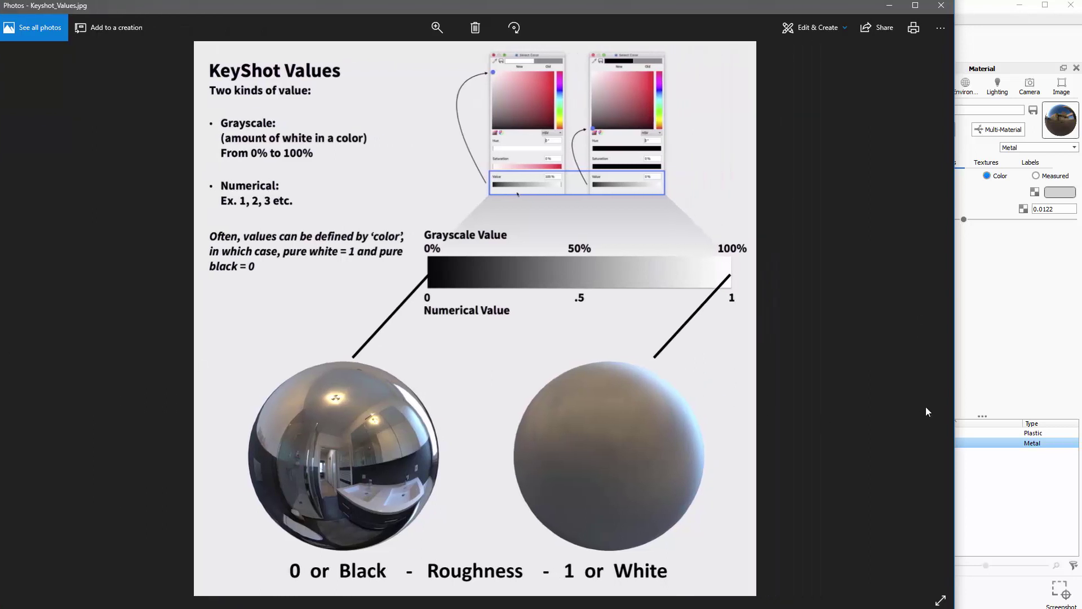
left_click_drag(954, 405, 1081, 405)
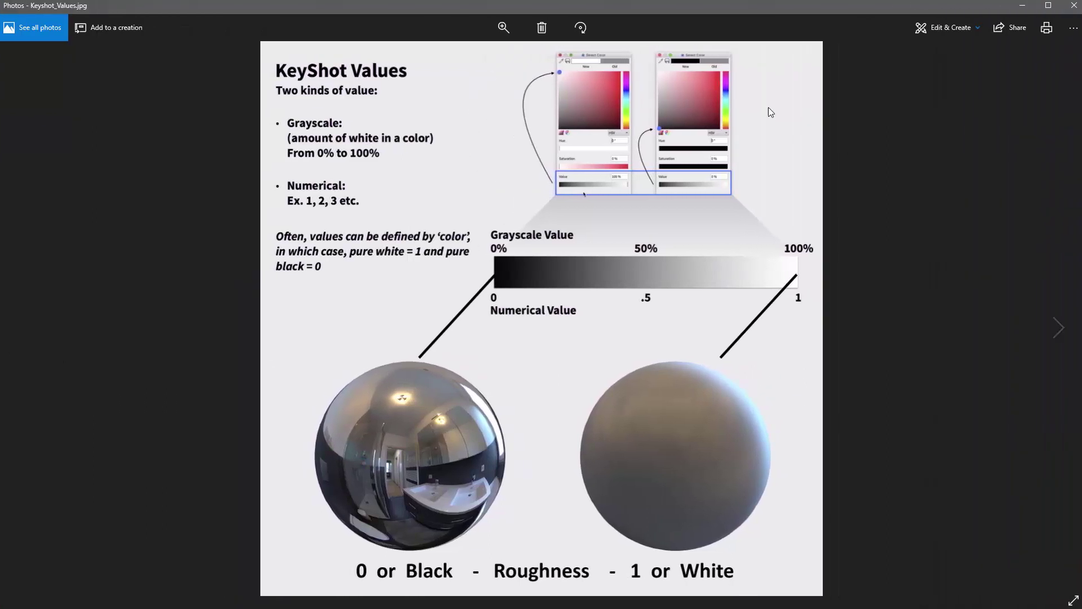
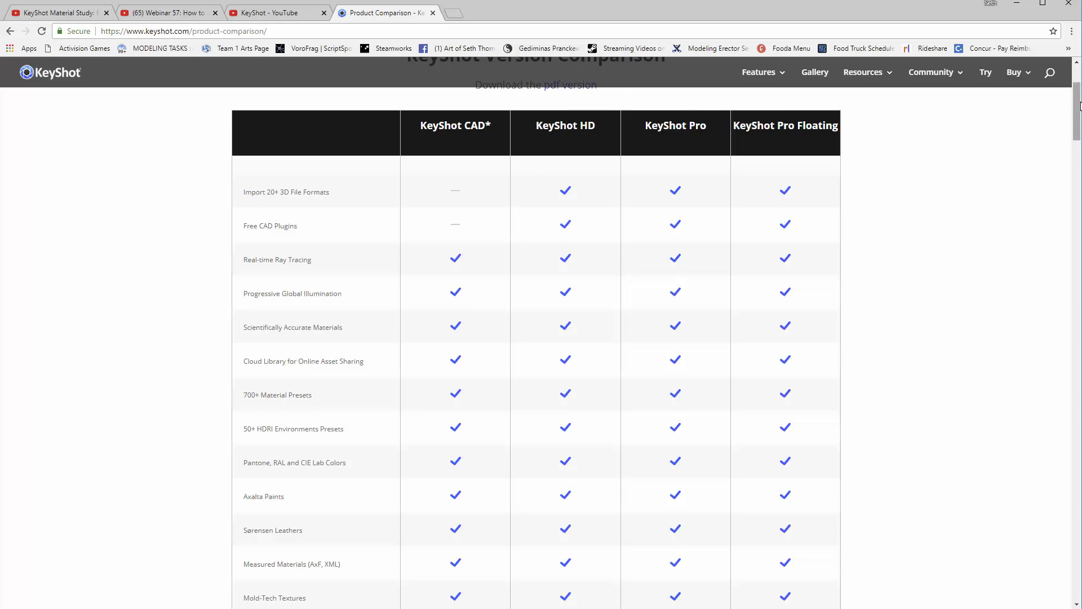
Step: Check which KeyShot versions include the Material Graph on the product comparison web page, and put the browser away
left_click_drag(1078, 103, 1077, 216)
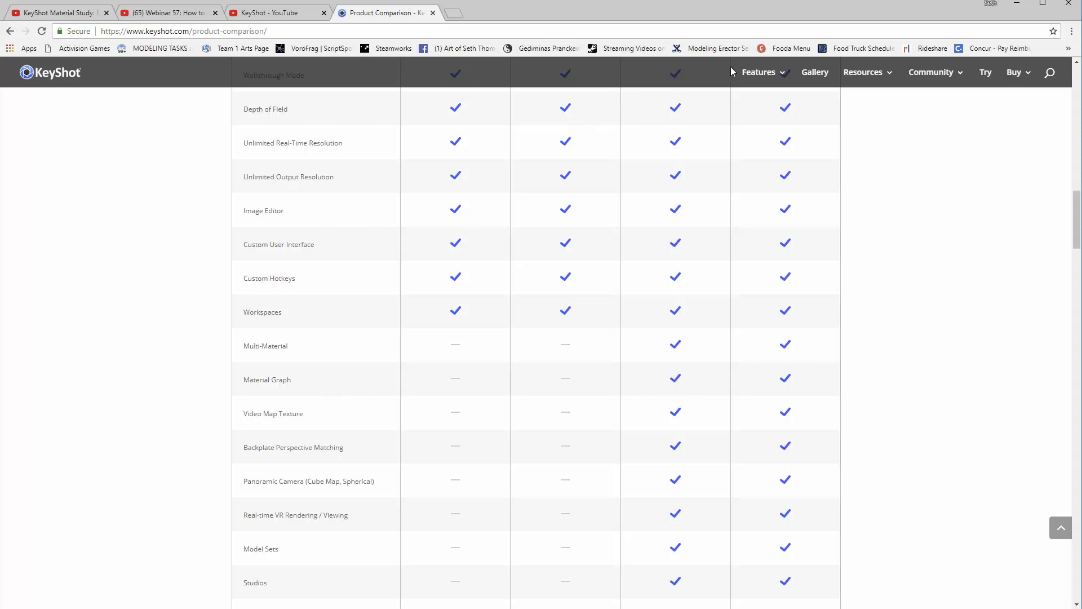
left_click(1017, 3)
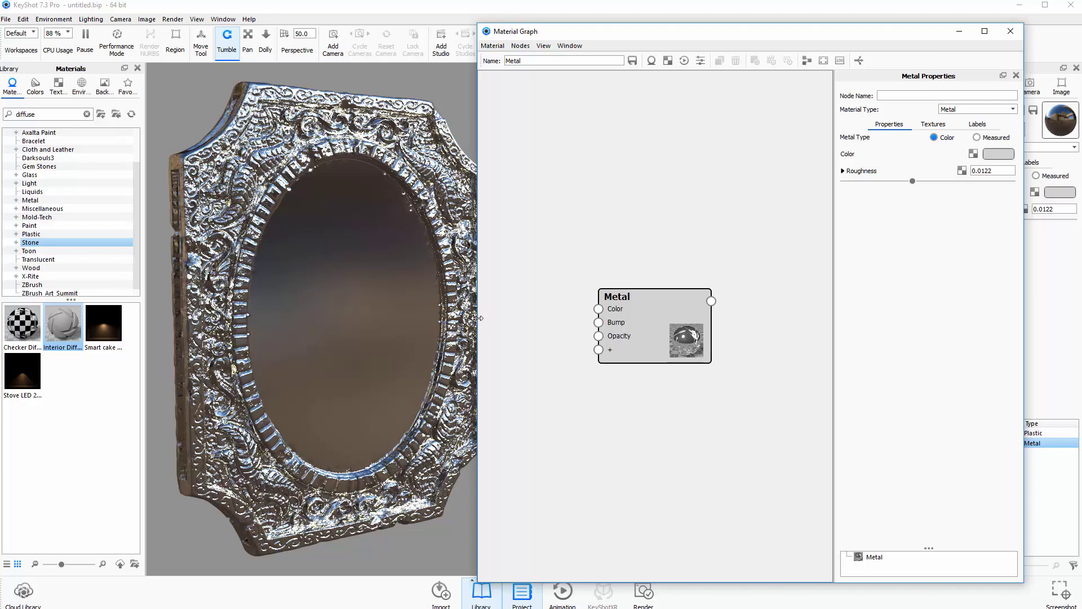
Step: Resize and shift the Material Graph window to keep the amulet in view, and move the Metal node aside to free space for inputs
left_click_drag(477, 318, 516, 242)
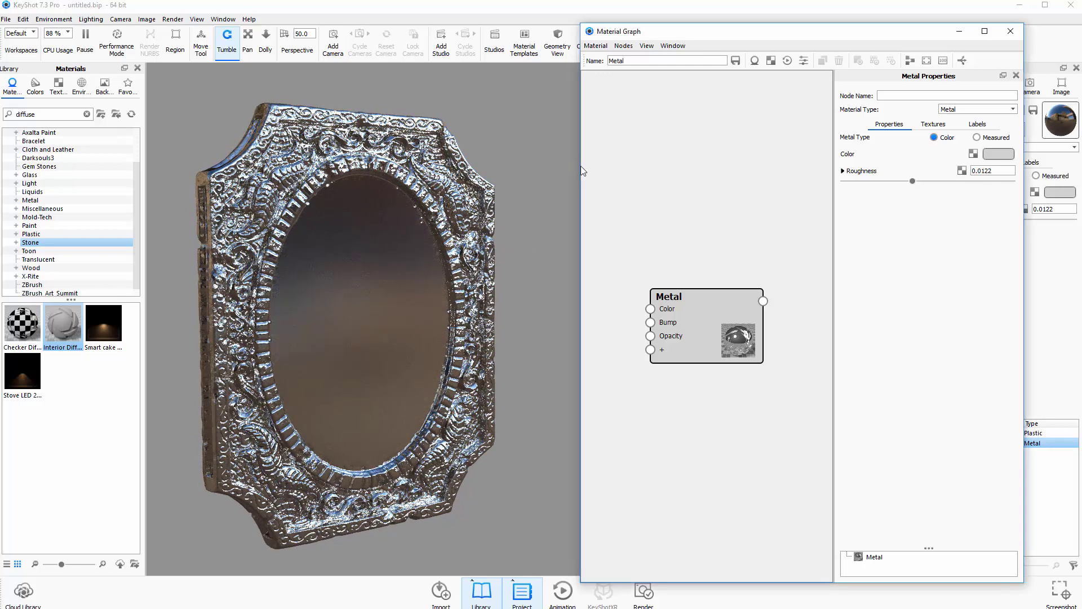
left_click_drag(580, 168, 461, 173)
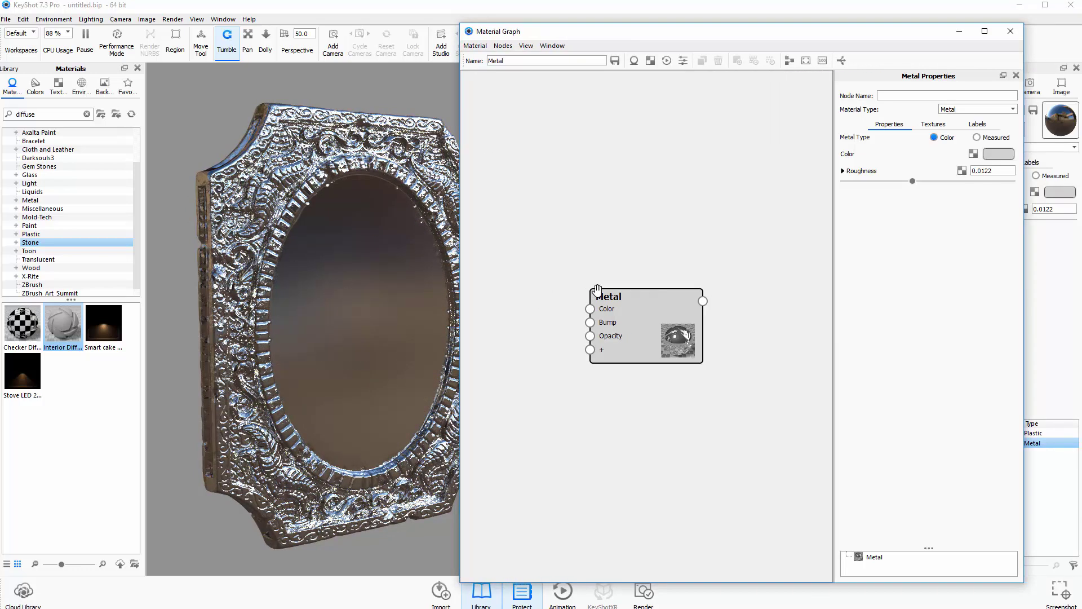
left_click_drag(629, 310, 715, 294)
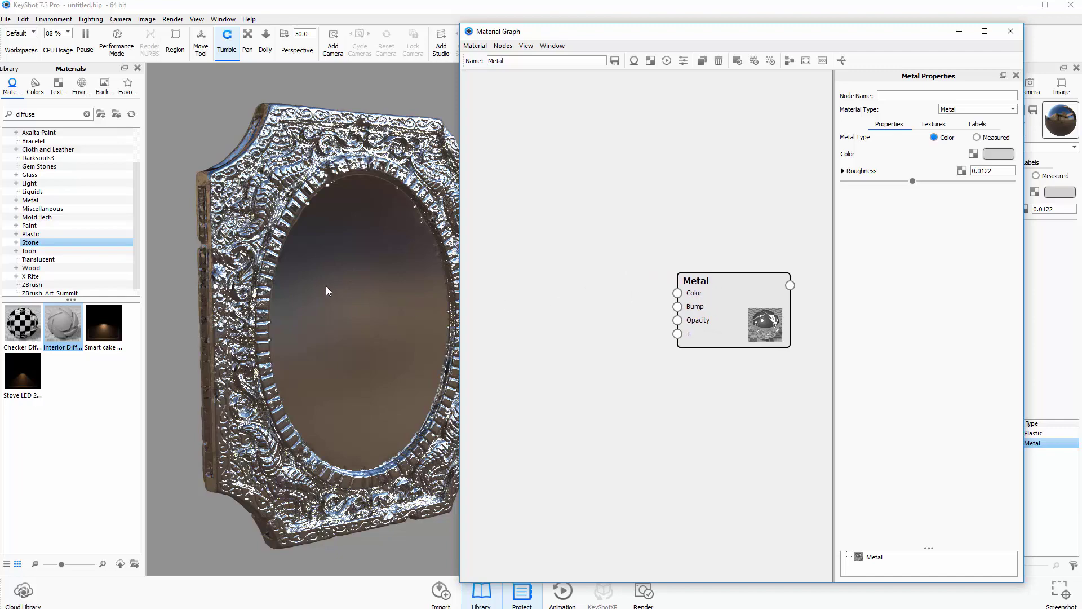
scroll(326, 290, "up", 3)
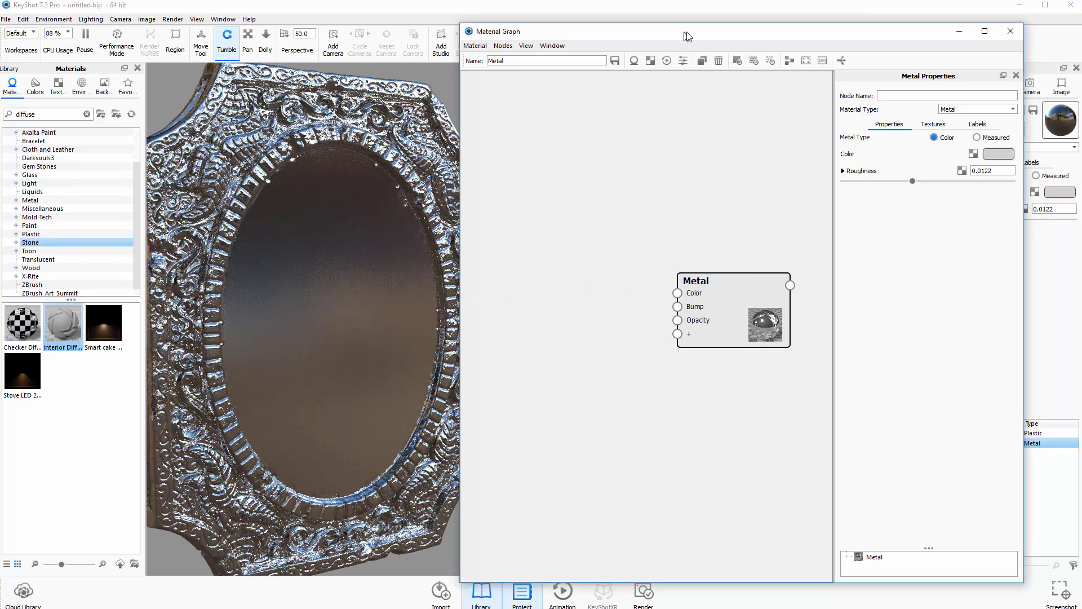
left_click_drag(679, 33, 727, 38)
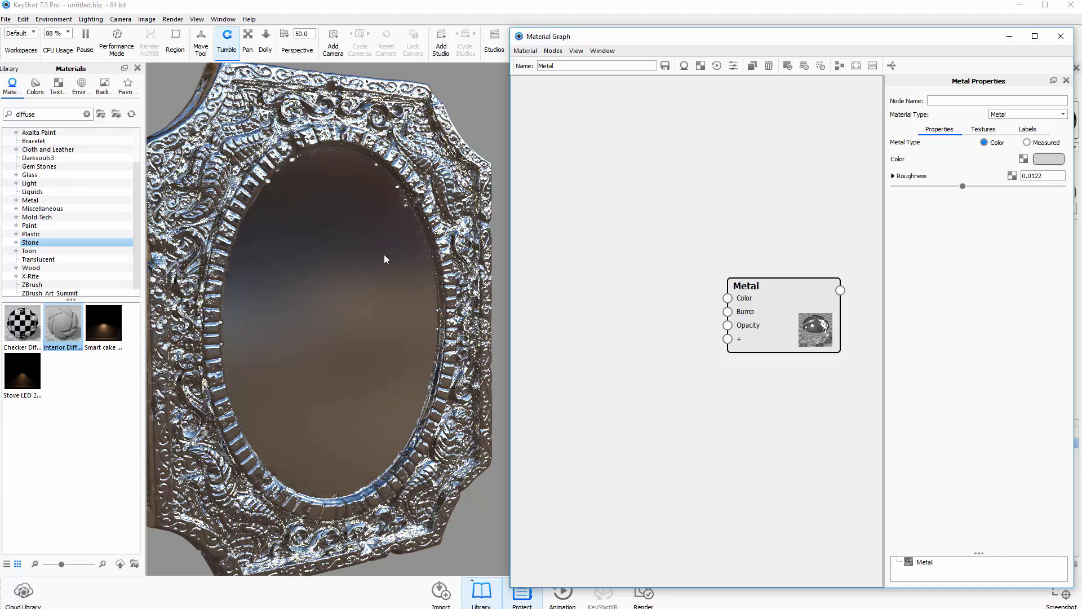
left_click_drag(369, 291, 411, 256)
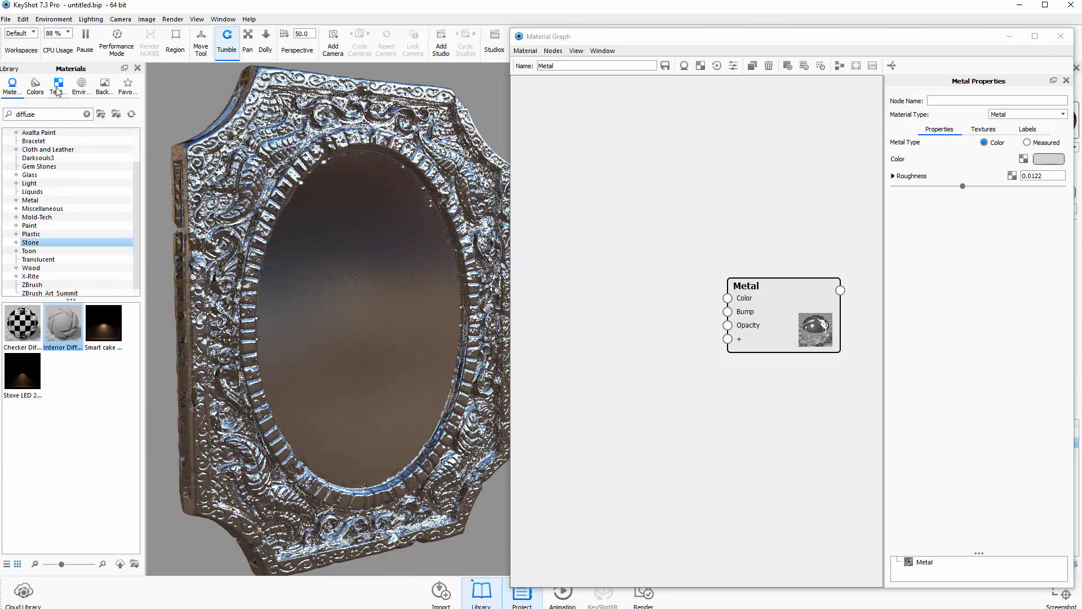
Step: Add the metal_texture texture map from the library to the Material Graph, and place its node beside the input side of the Metal node
left_click(58, 87)
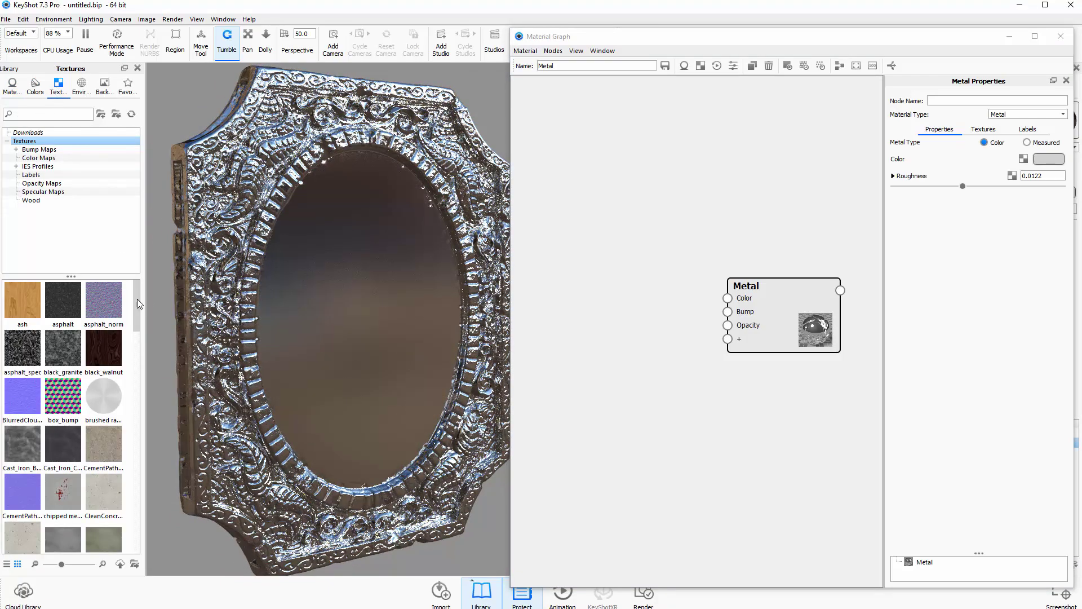
left_click_drag(137, 305, 135, 462)
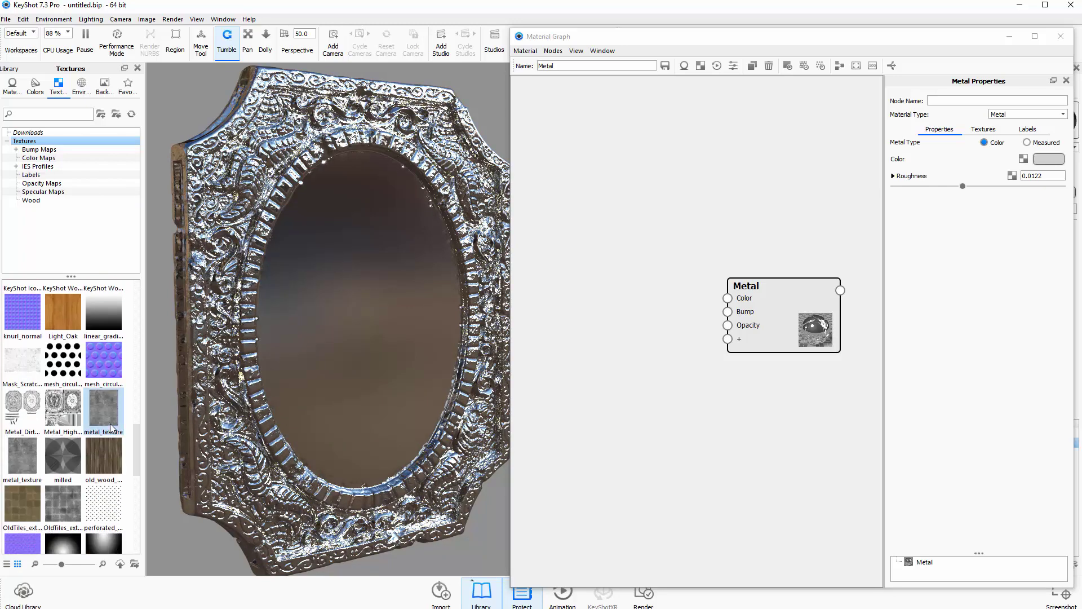
mouse_move(114, 414)
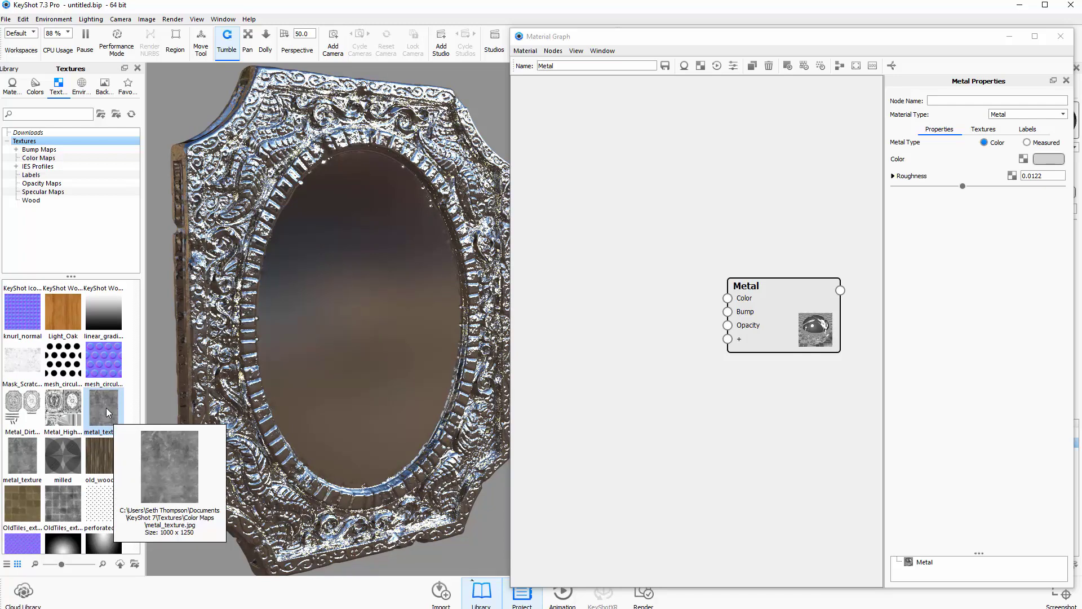
left_click_drag(106, 408, 596, 348)
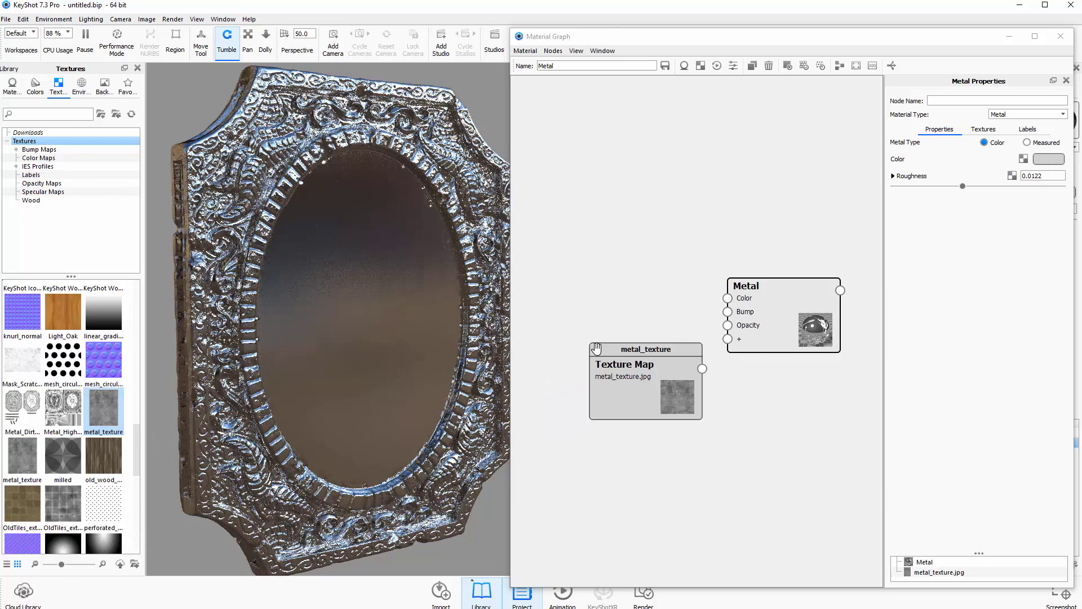
left_click_drag(648, 388, 626, 294)
left_click_drag(795, 306, 788, 294)
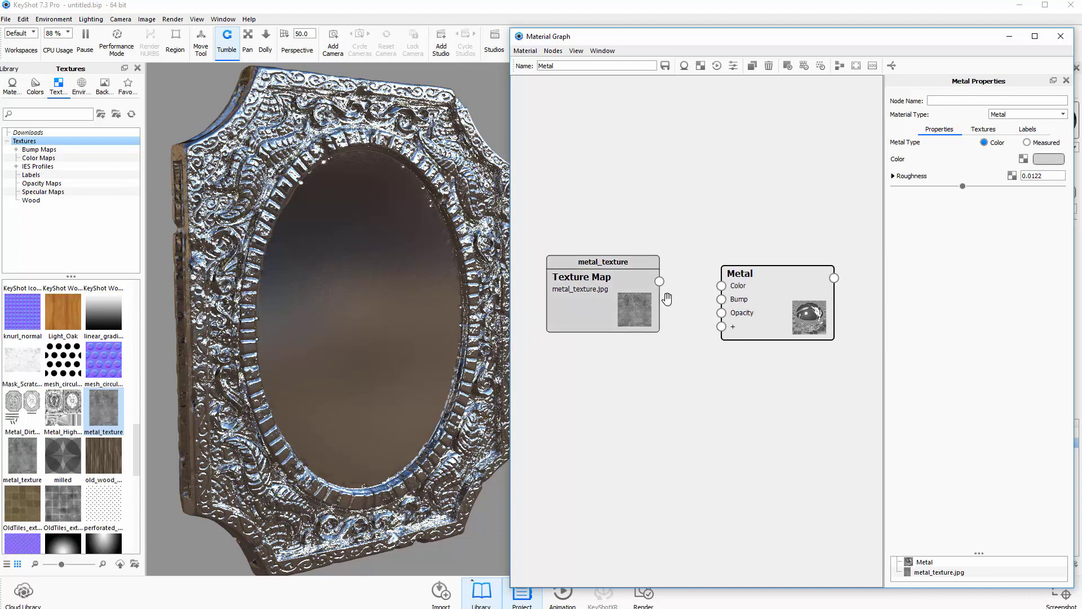
left_click_drag(644, 296, 651, 308)
left_click_drag(770, 307, 773, 304)
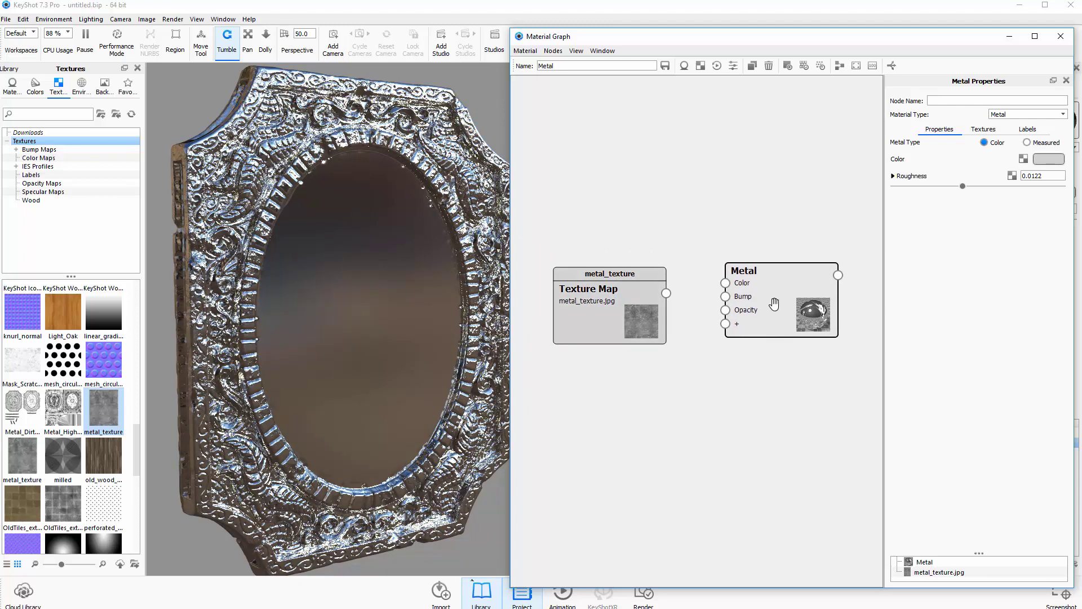
left_click_drag(651, 305, 652, 289)
left_click_drag(768, 309, 783, 294)
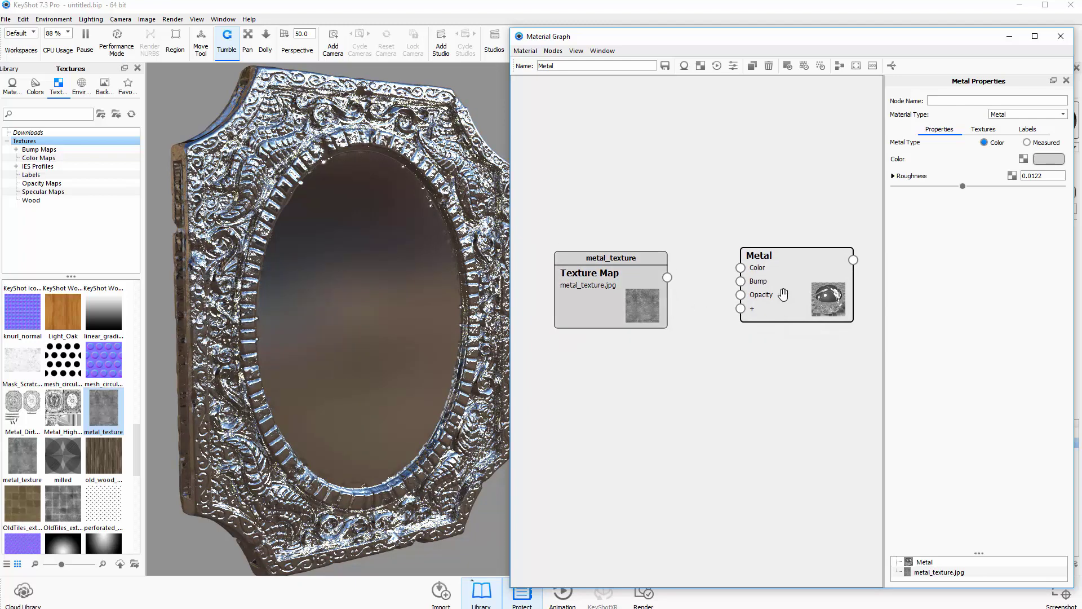
left_click_drag(634, 290, 641, 273)
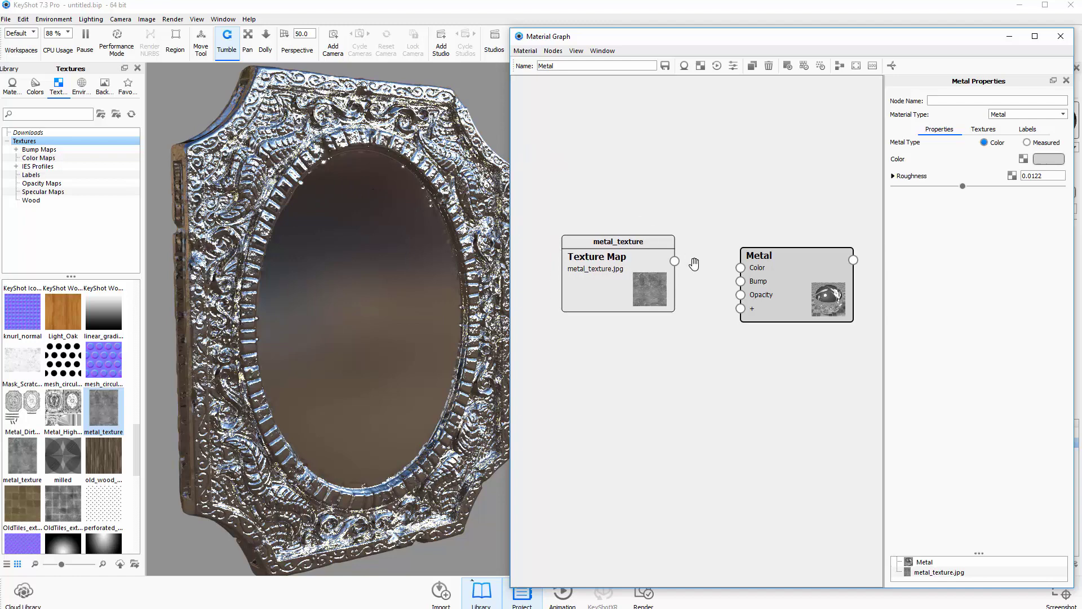
left_click_drag(626, 278, 628, 265)
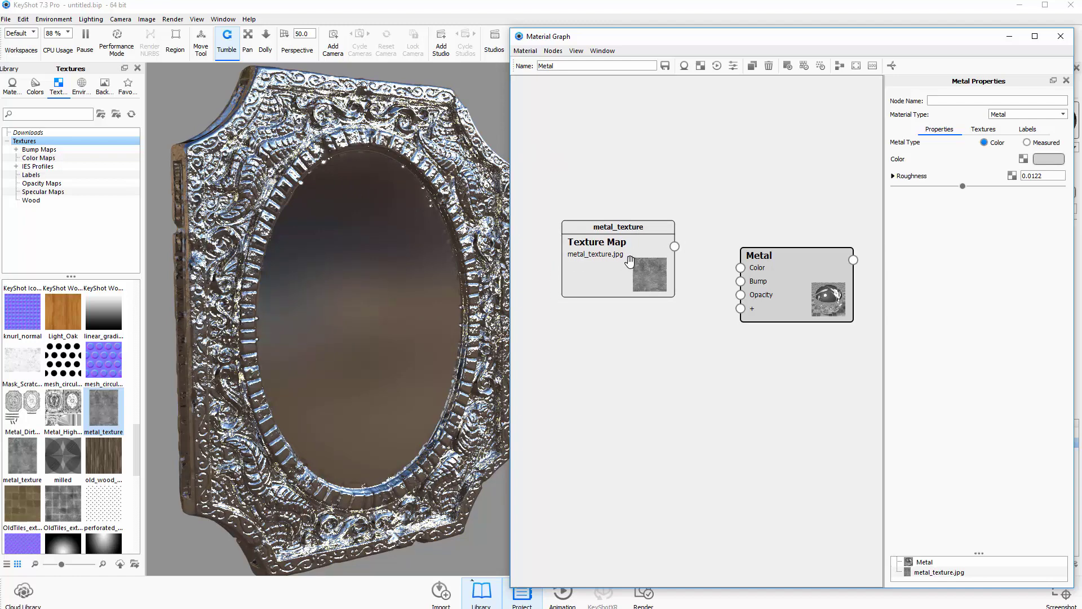
Step: Open the metal_texture node's properties, preview the texture alone on the amulet, and return to the full material view
double_click(629, 260)
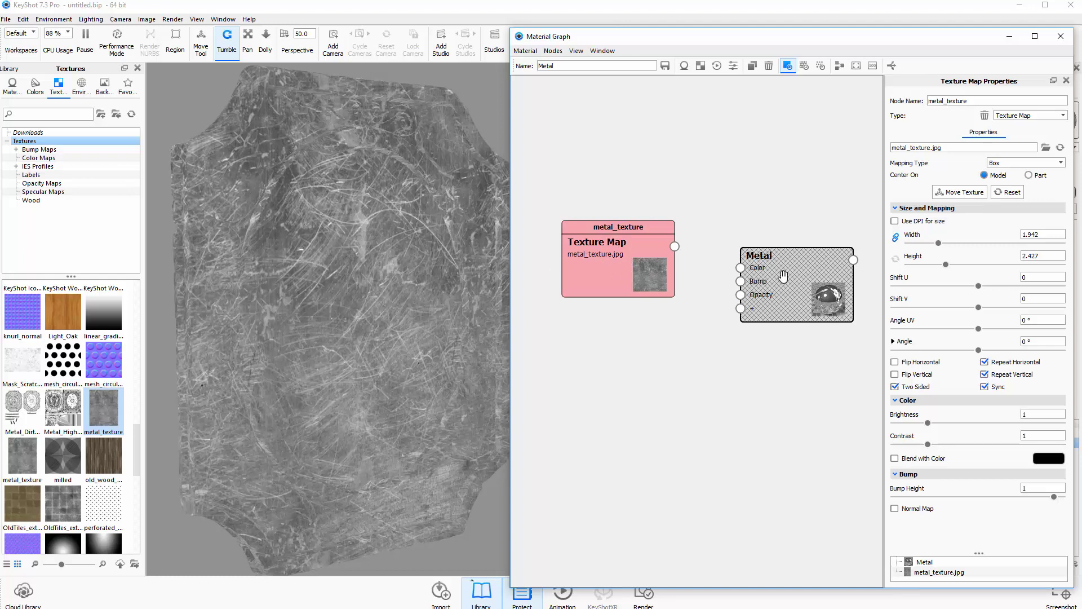
left_click_drag(783, 276, 770, 260)
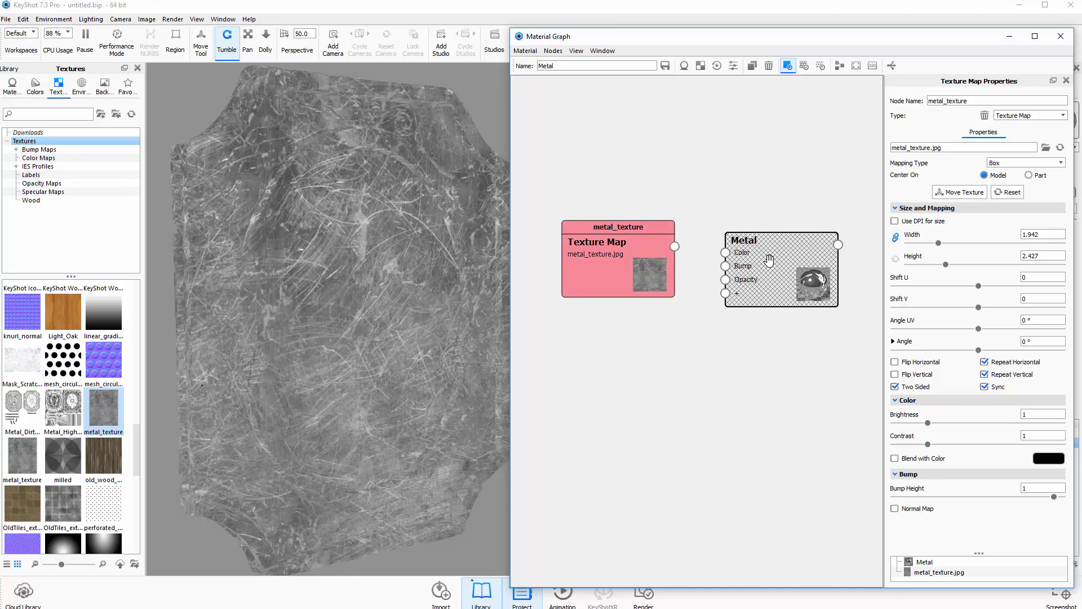
left_click(769, 260)
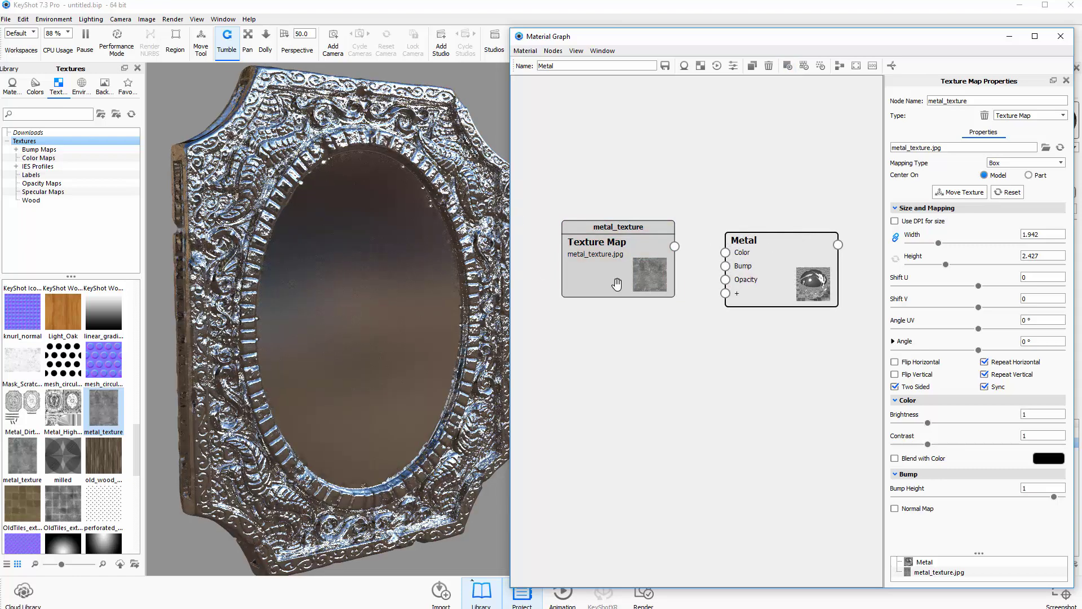
Step: Preview the metal_texture map on the amulet, set its mapping type to UV, and inspect the scratches up close
left_click_drag(626, 269, 620, 257)
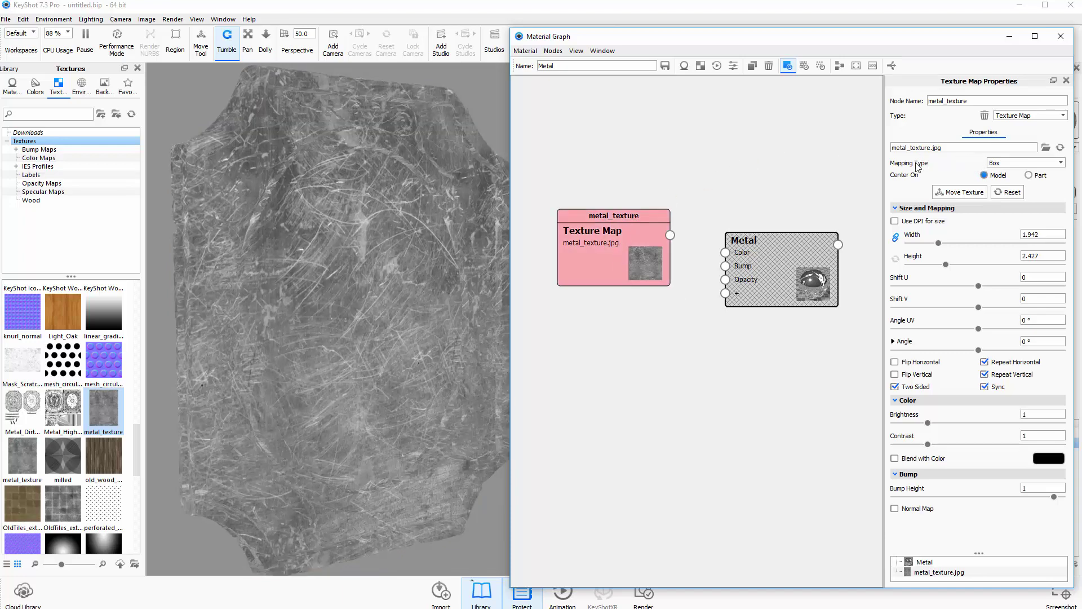
left_click(1033, 163)
left_click(1010, 202)
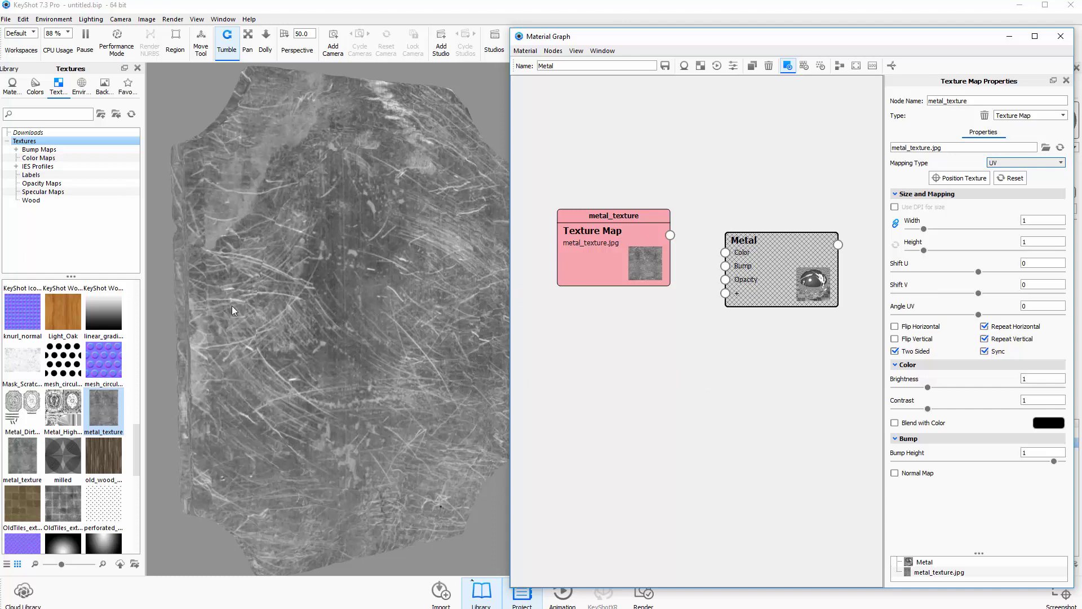
left_click_drag(607, 254, 636, 276)
left_click_drag(793, 282, 804, 275)
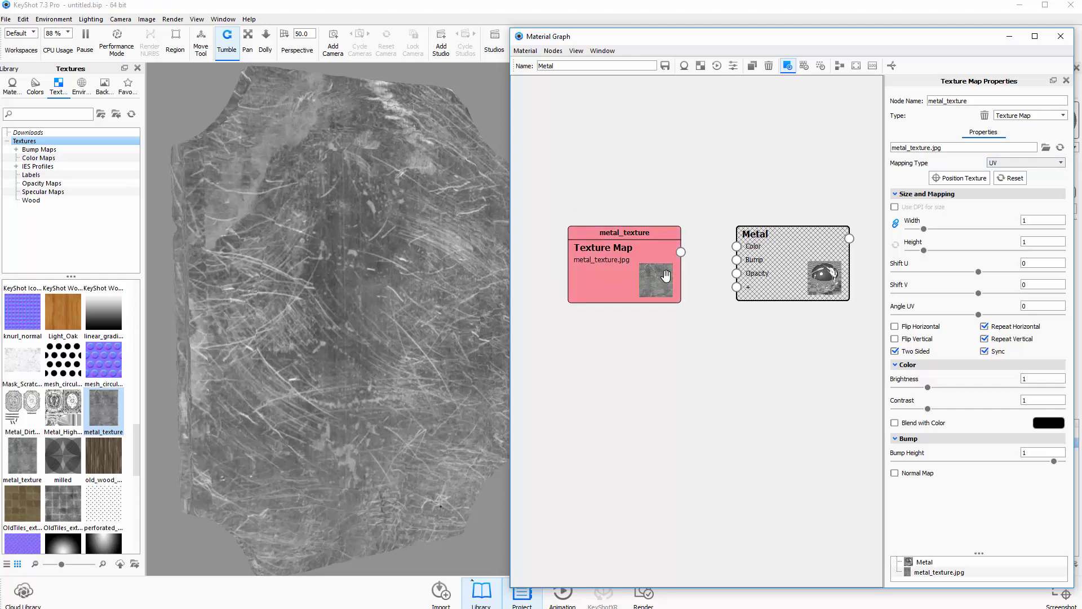
left_click_drag(665, 276, 655, 270)
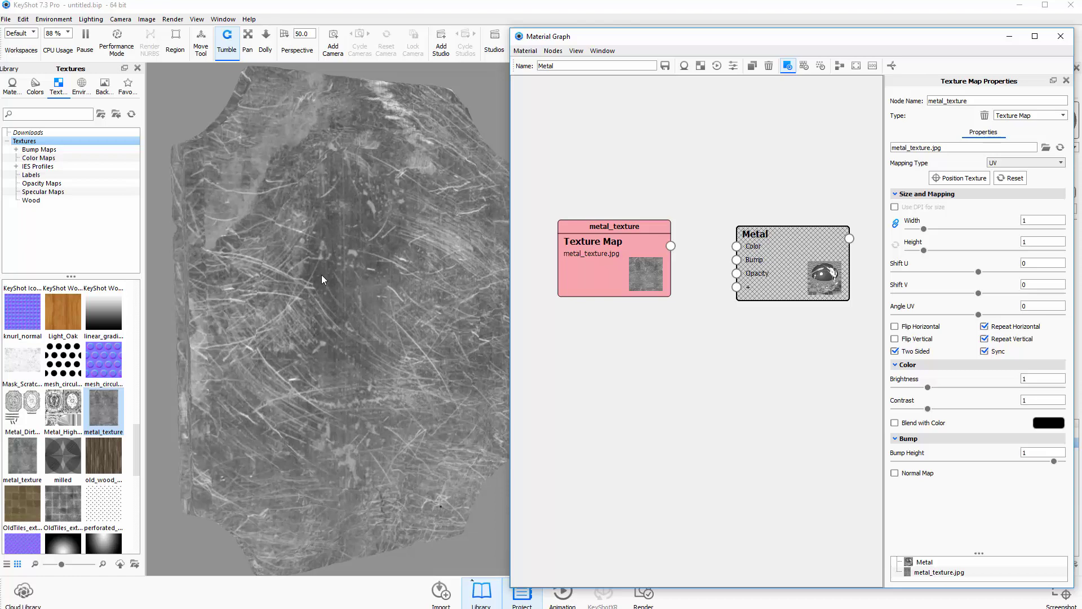
scroll(312, 277, "up", 5)
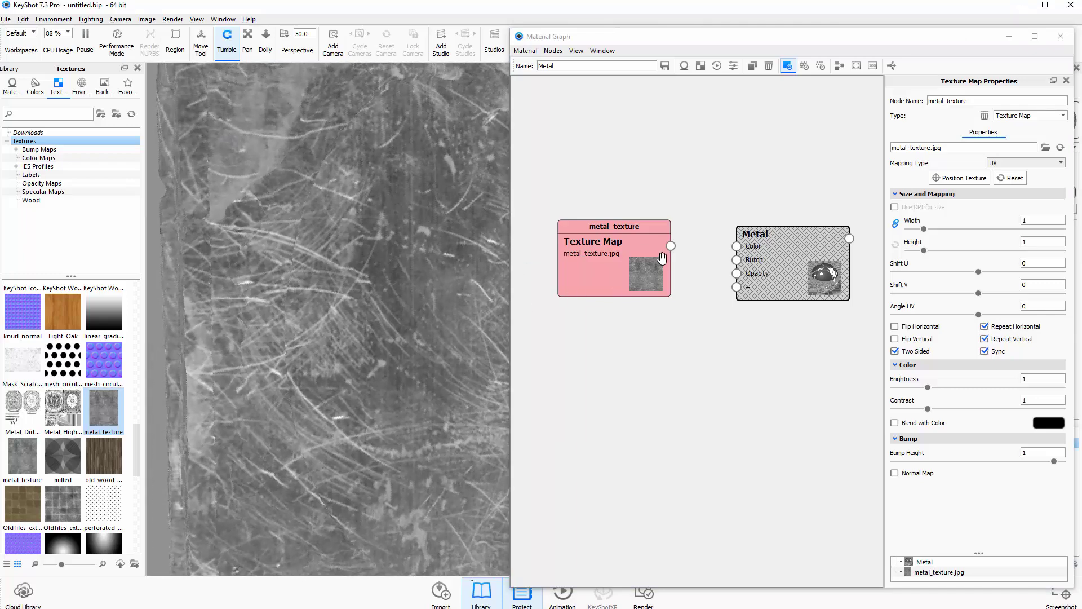
Step: Connect the metal_texture node to the Metal node's Color input, and check the scratches in the amulet's reflections with the preview off
left_click_drag(655, 258, 737, 250)
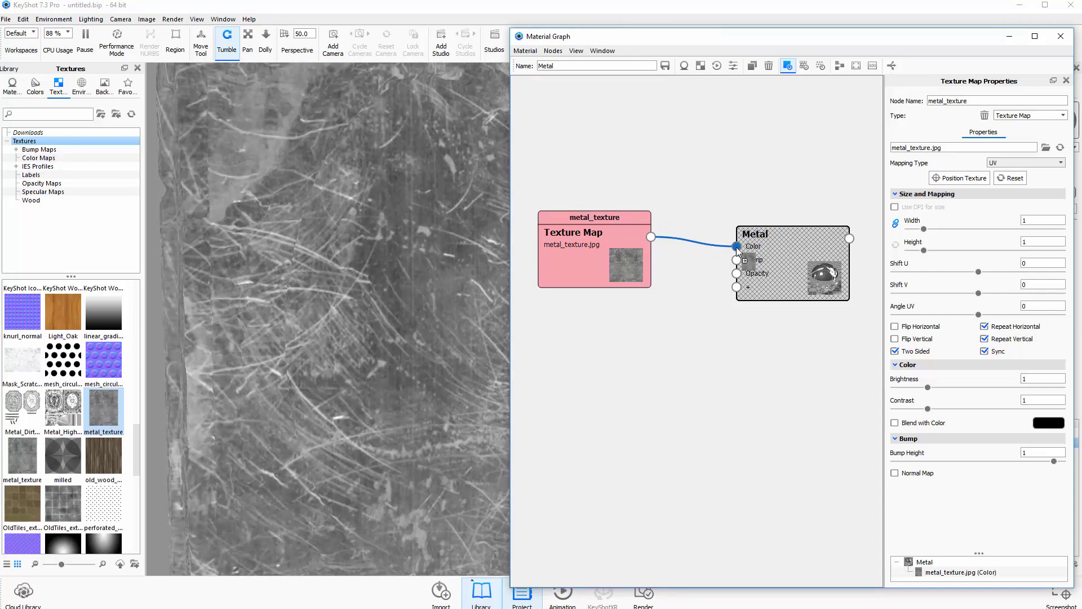
mouse_move(788, 273)
left_mouse_down()
mouse_move(777, 270)
mouse_move(774, 295)
mouse_move(768, 270)
left_mouse_up()
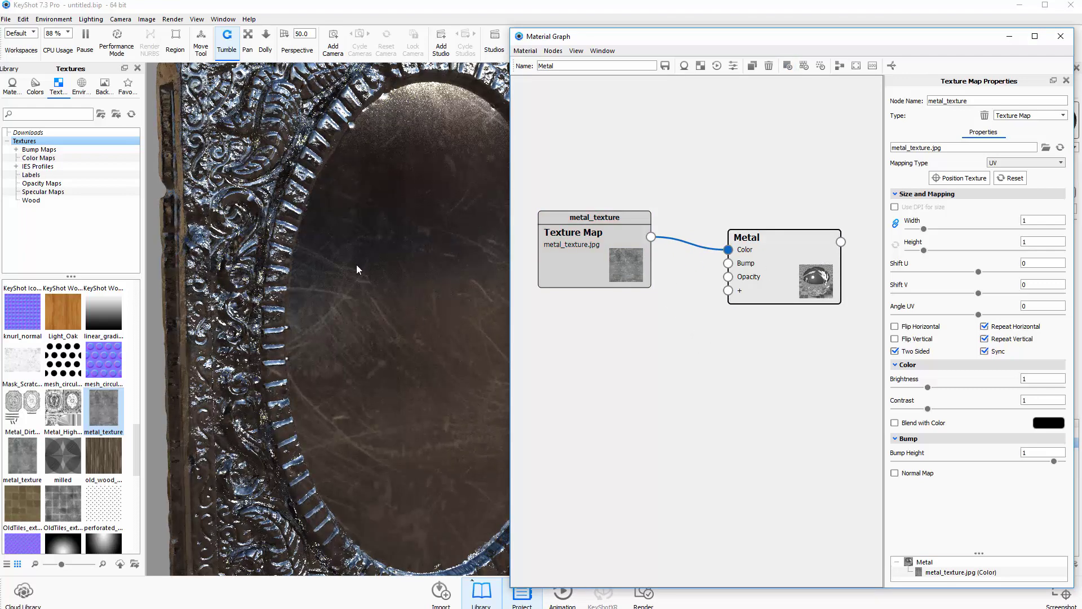
left_click_drag(356, 264, 350, 288)
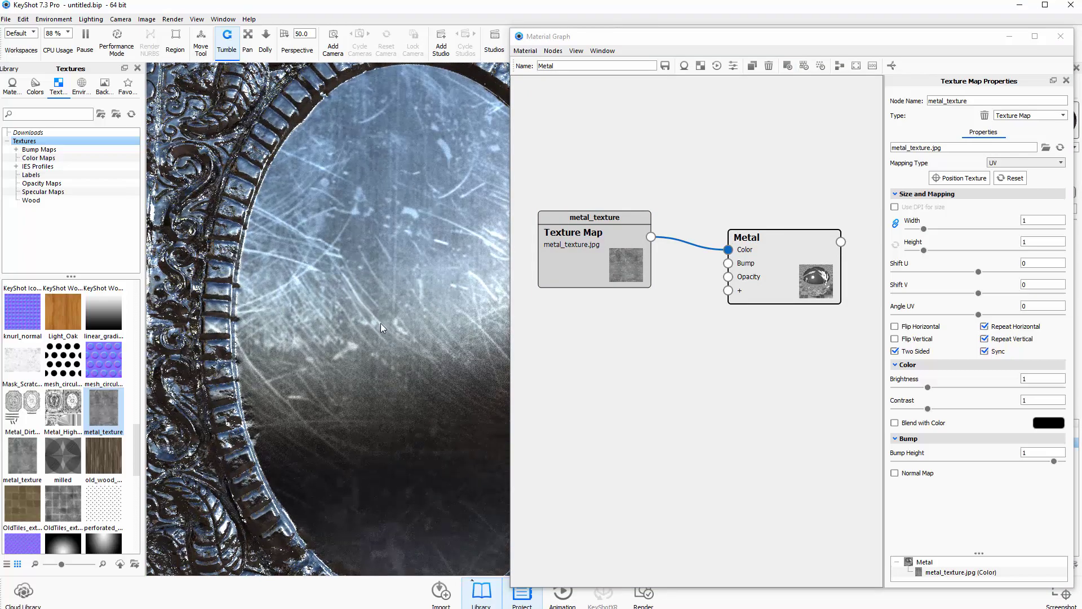
left_click_drag(380, 323, 385, 355)
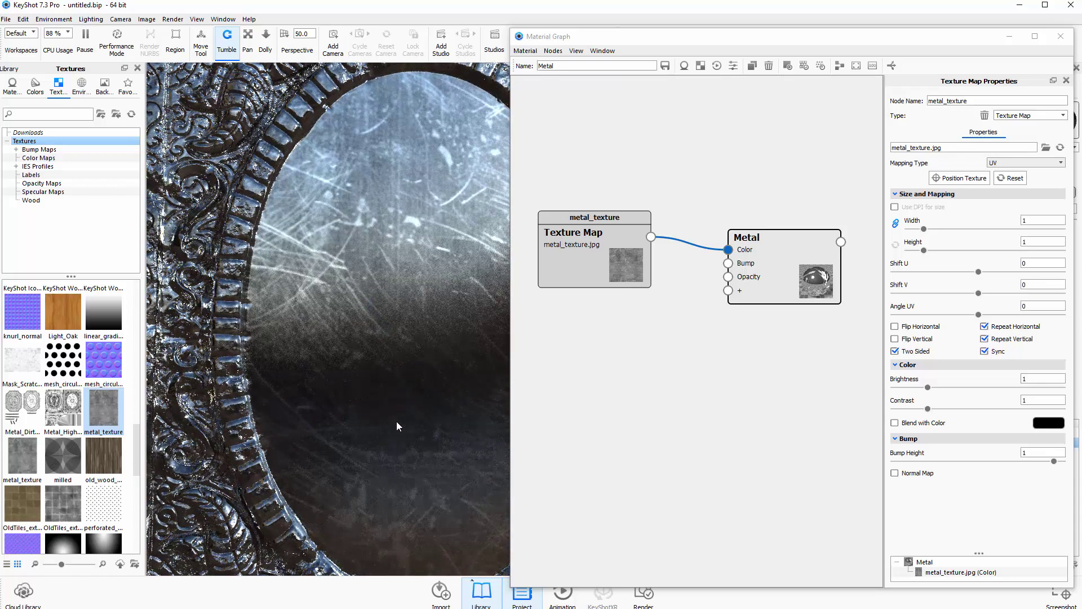
left_click_drag(396, 421, 434, 431)
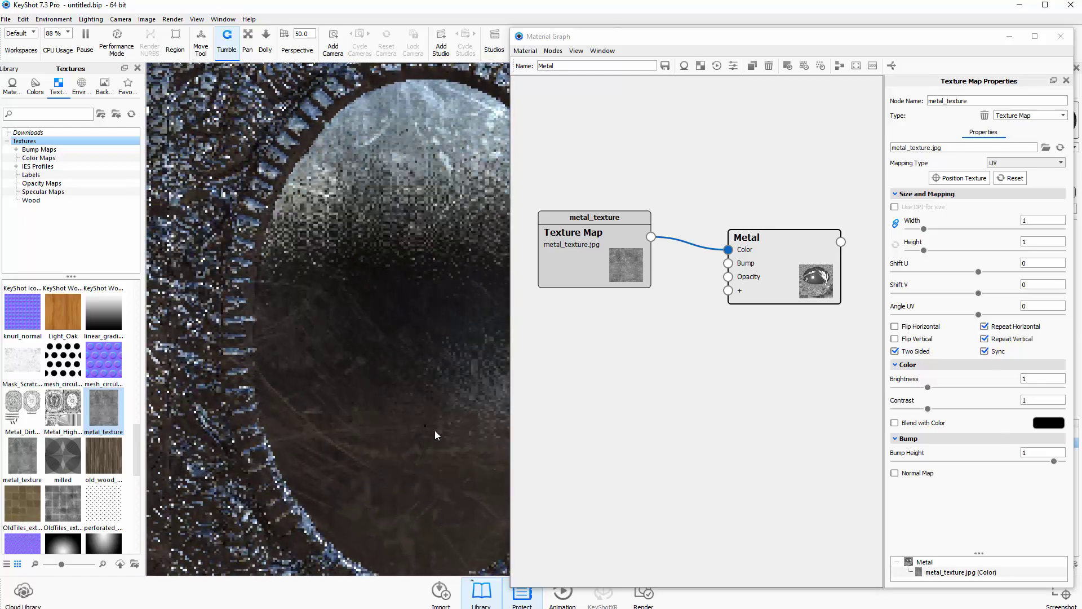
left_click_drag(308, 333, 385, 326)
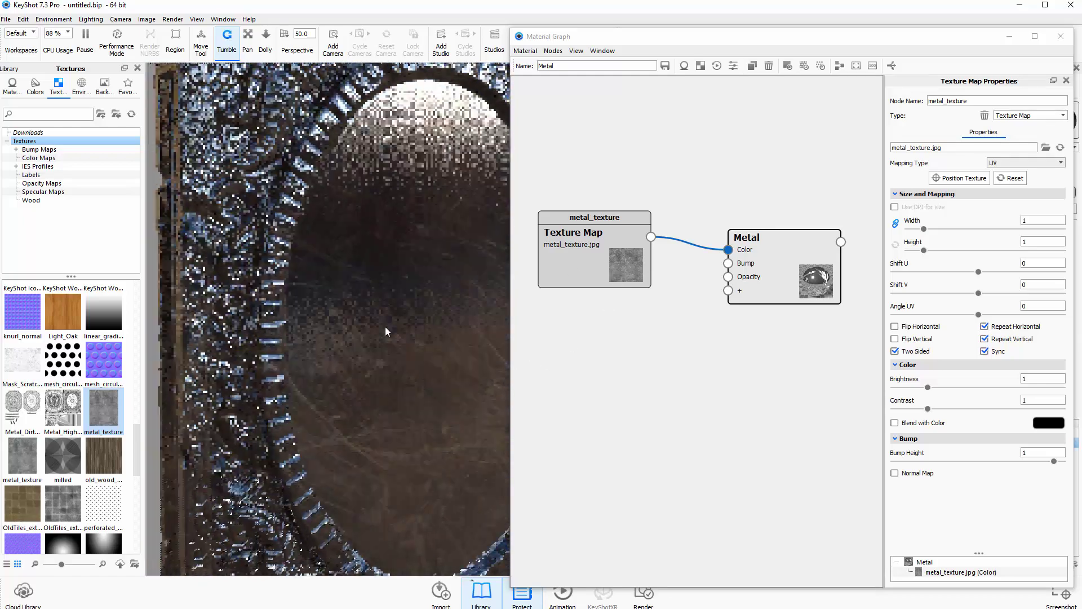
left_click_drag(614, 265, 619, 282)
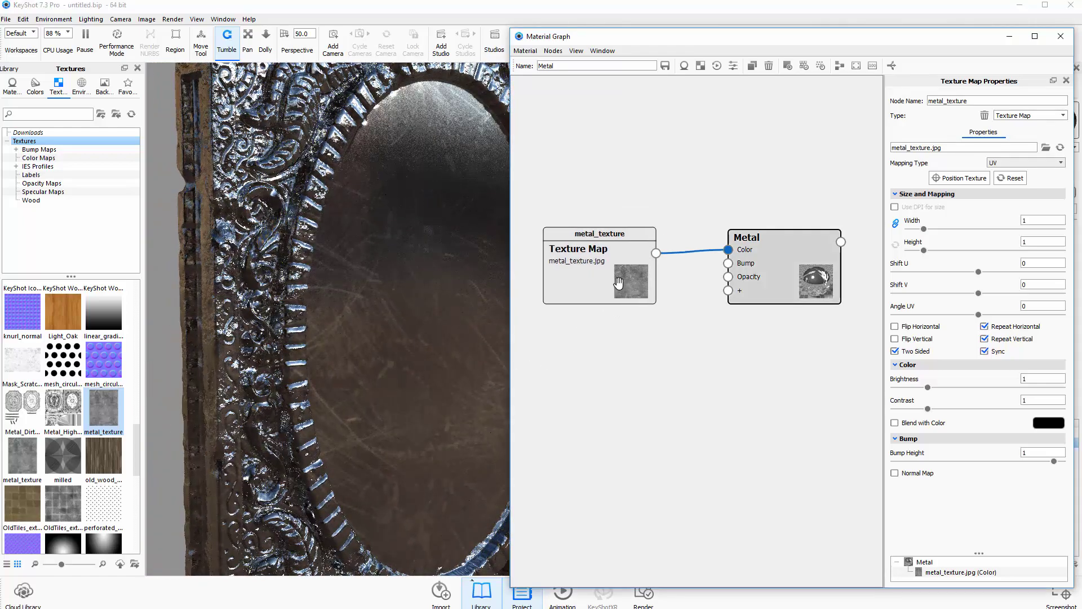
Step: Add a Color To Number utility node and wire it between the metal_texture node and the Metal node's Color input
right_click(634, 360)
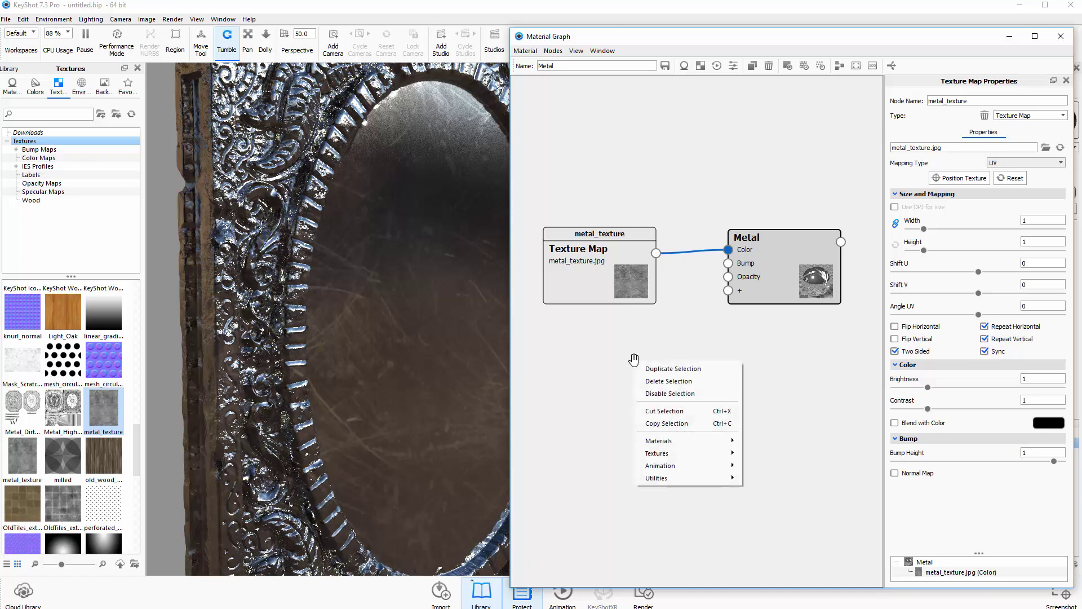
mouse_move(676, 476)
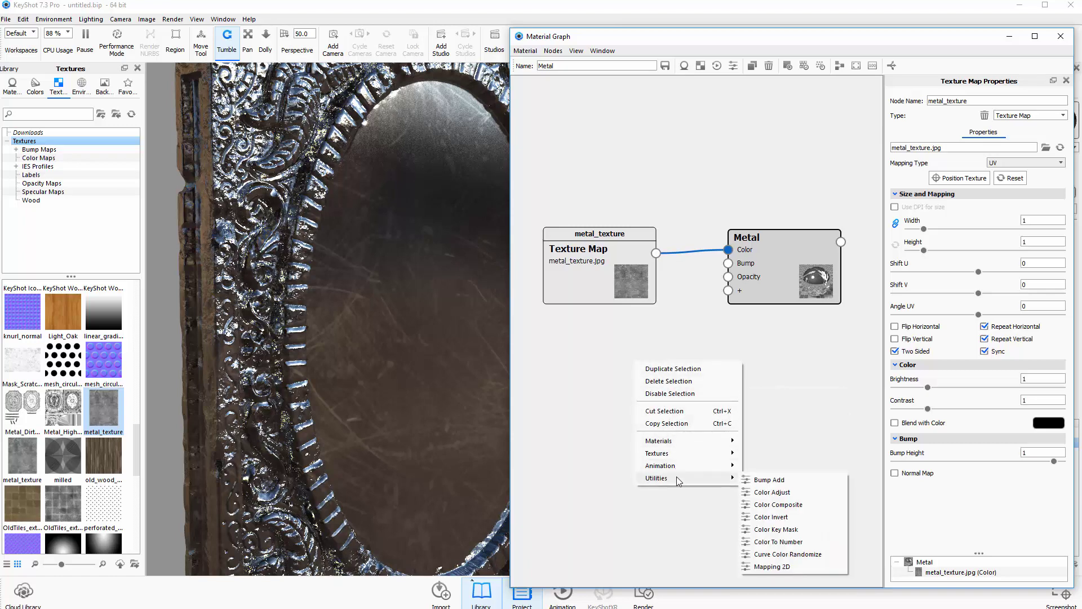
left_click(792, 542)
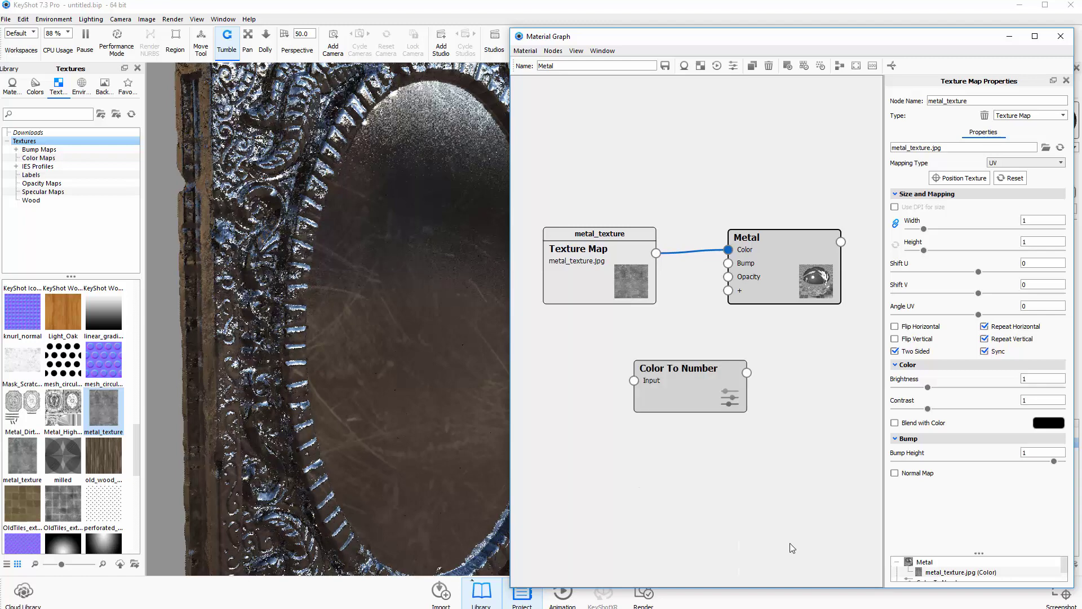
left_click_drag(691, 388, 663, 365)
left_click_drag(623, 266, 607, 355)
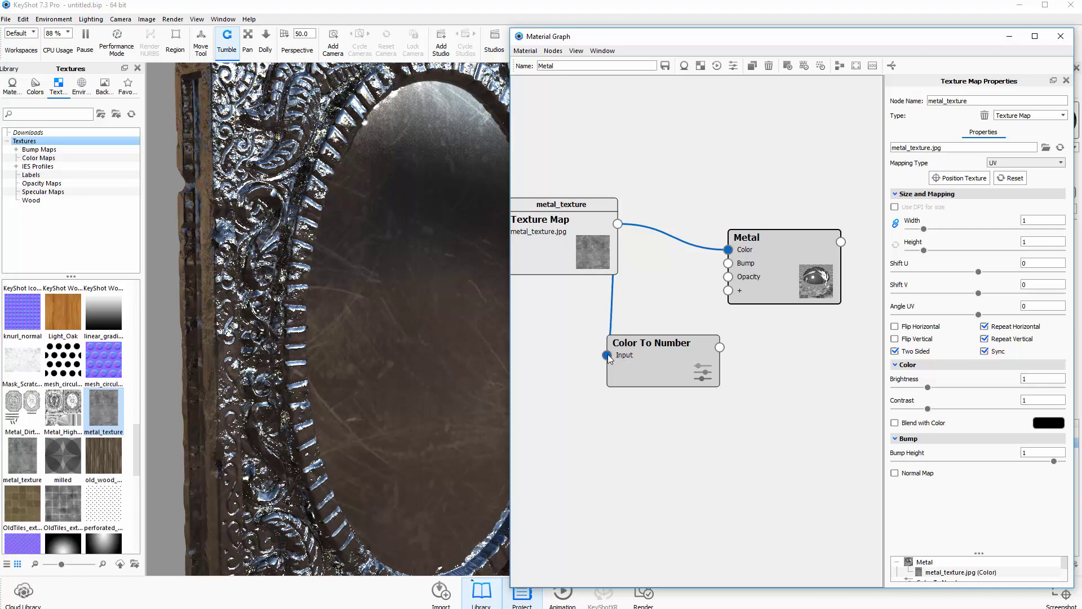
left_click_drag(720, 348, 728, 249)
left_click_drag(668, 347, 674, 348)
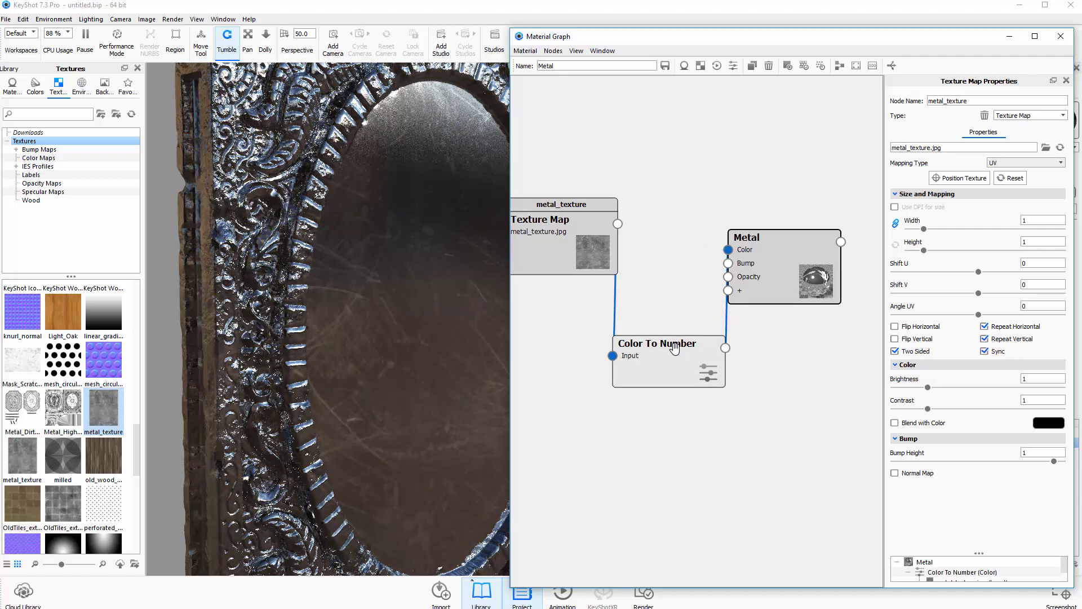
Step: Set the Color To Number node's Input From to 0.236 while previewing its output, and inspect the result on the full material
left_click(674, 348)
key("c")
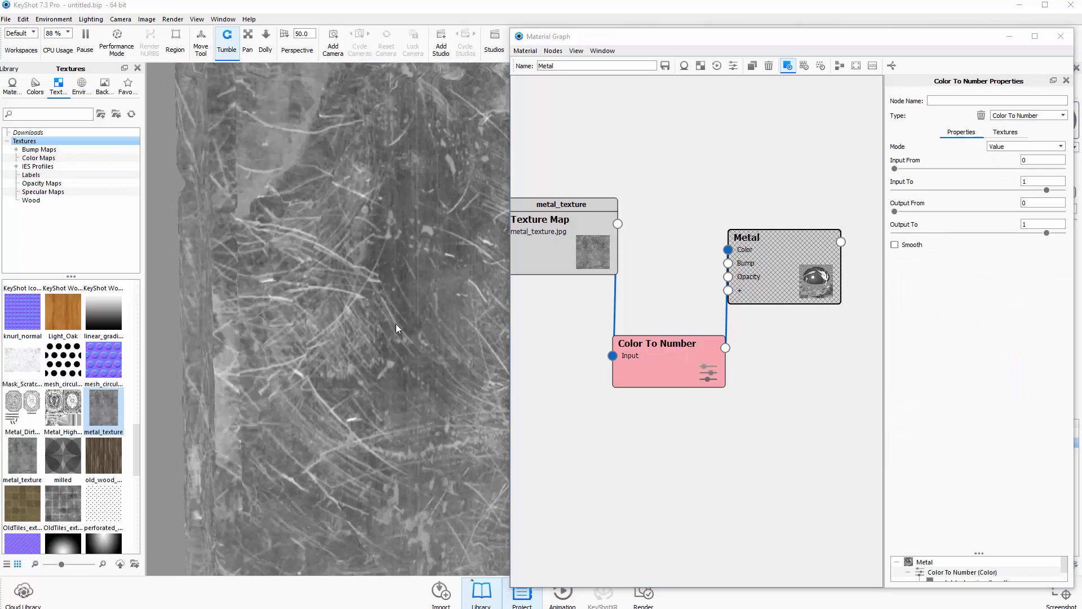
left_click(903, 170)
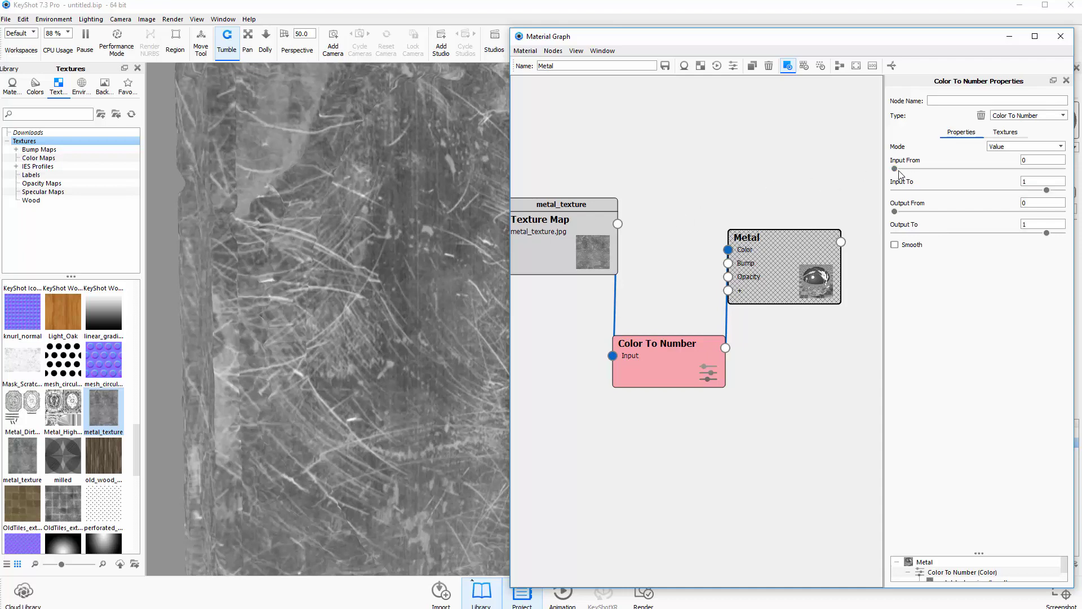
left_click_drag(895, 168, 918, 171)
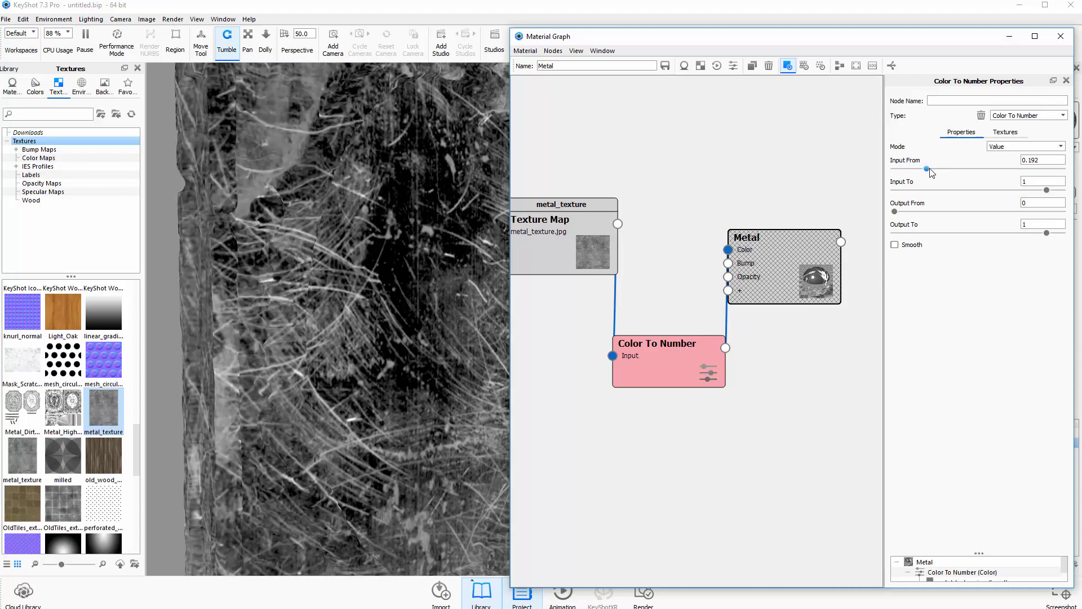
left_click_drag(933, 169, 938, 169)
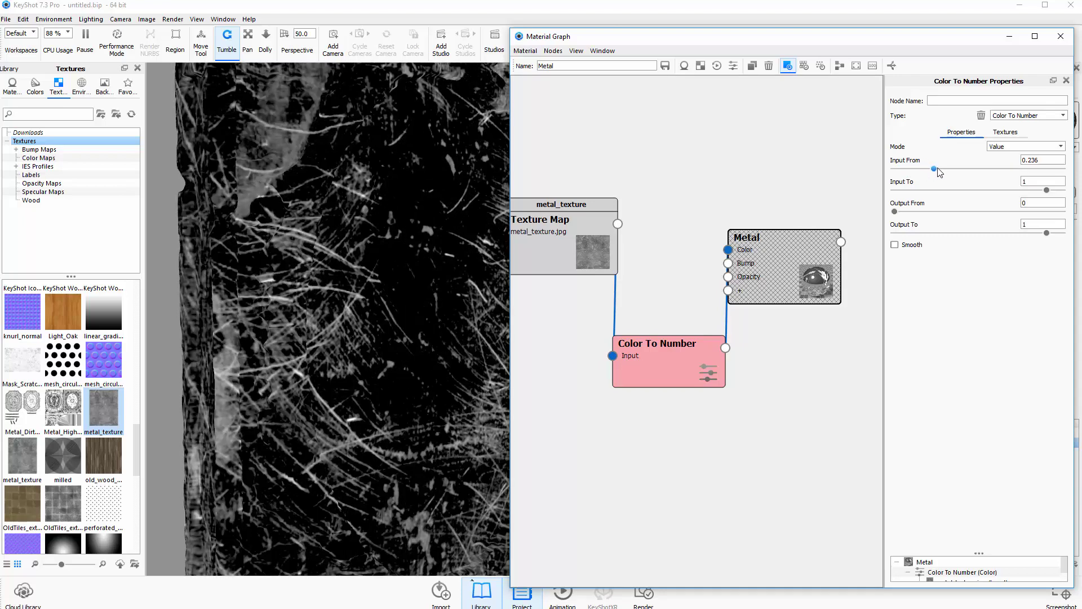
mouse_move(760, 266)
left_mouse_down()
mouse_move(776, 244)
mouse_move(778, 262)
mouse_move(787, 255)
left_mouse_up()
key("c")
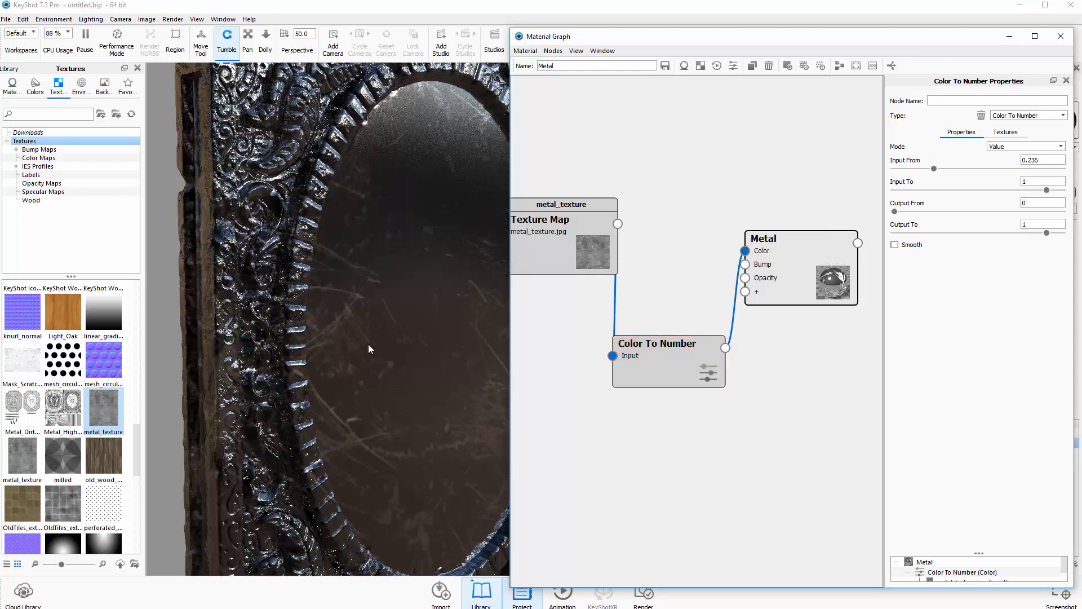
left_click_drag(366, 346, 402, 344)
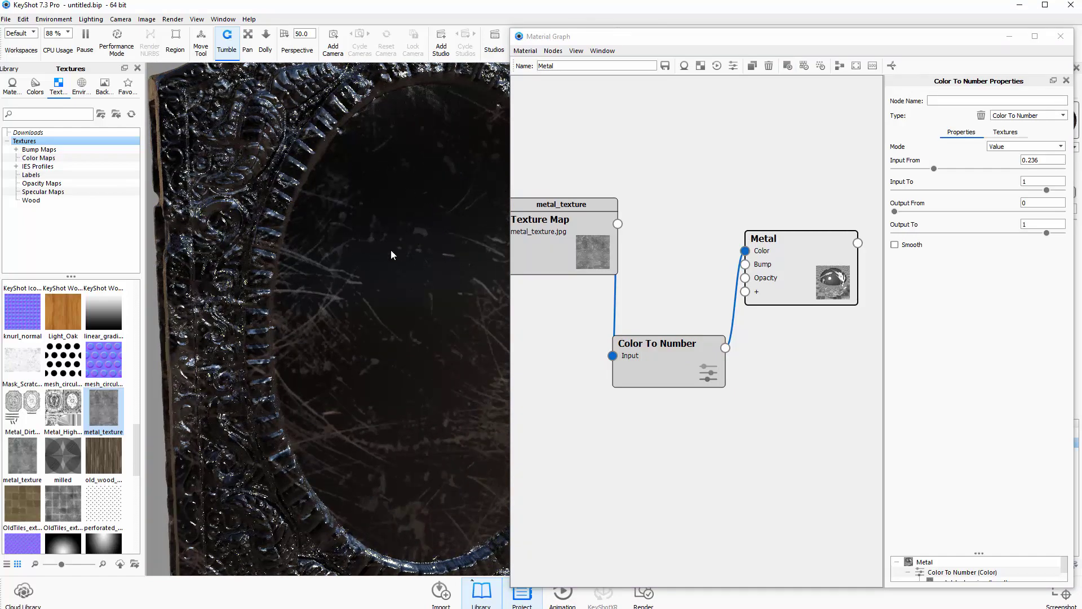
left_click_drag(391, 249, 464, 270)
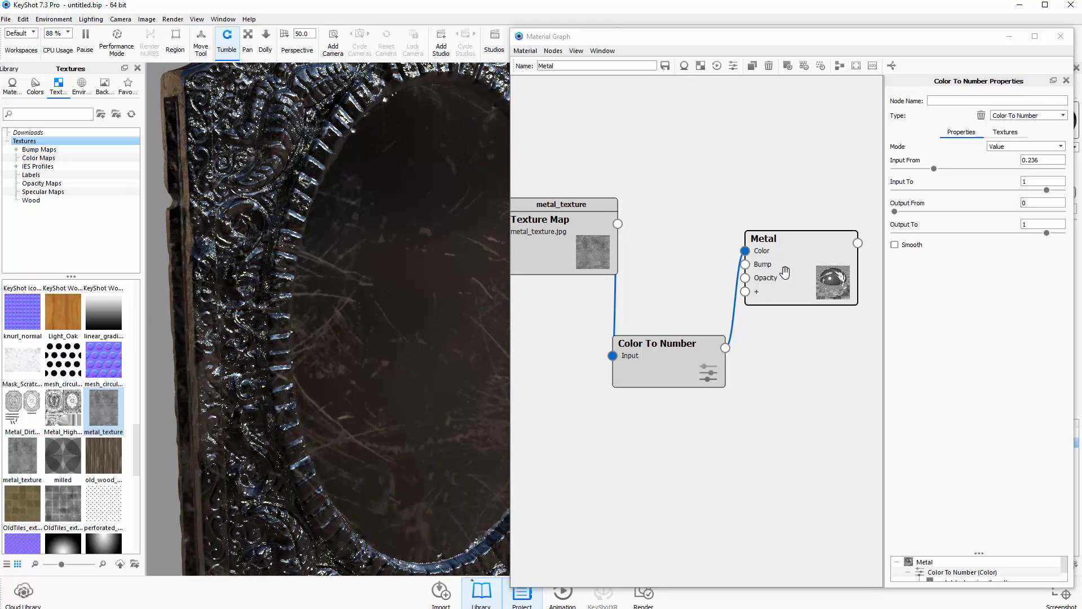
Step: Disable the connection from Color To Number to the Metal node's Color input, and space the three nodes out in a row
left_click_drag(785, 273, 806, 281)
left_click_drag(648, 343, 651, 306)
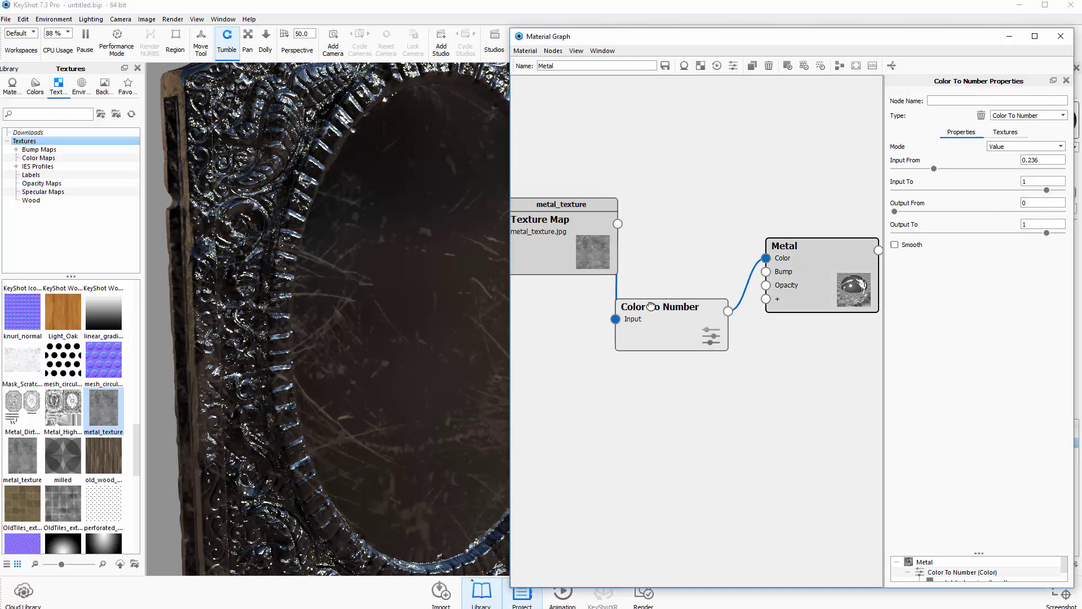
left_click_drag(593, 245, 580, 247)
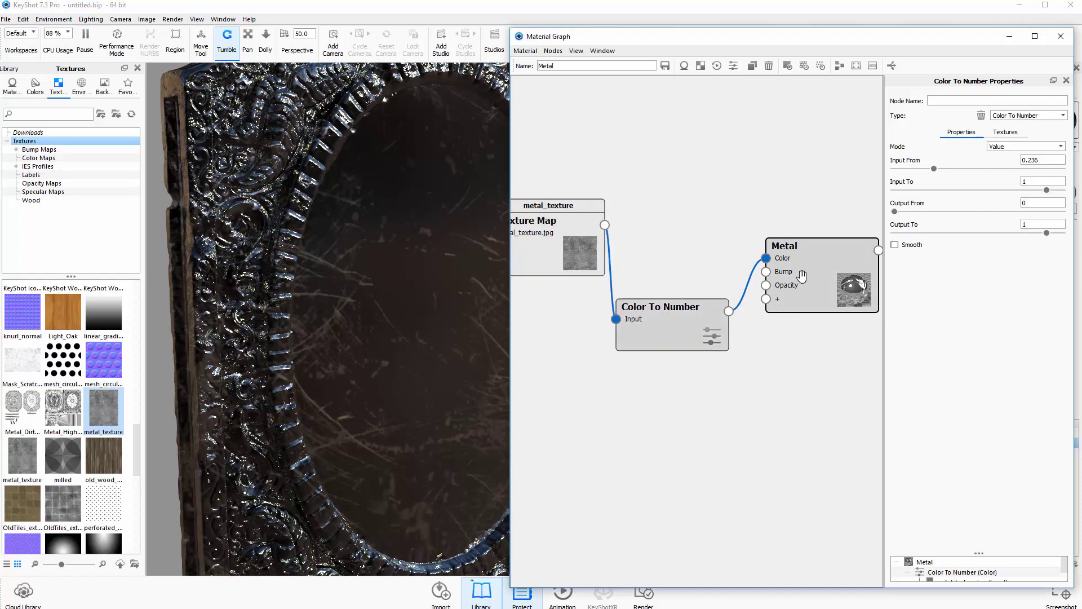
right_click(752, 274)
left_click(780, 297)
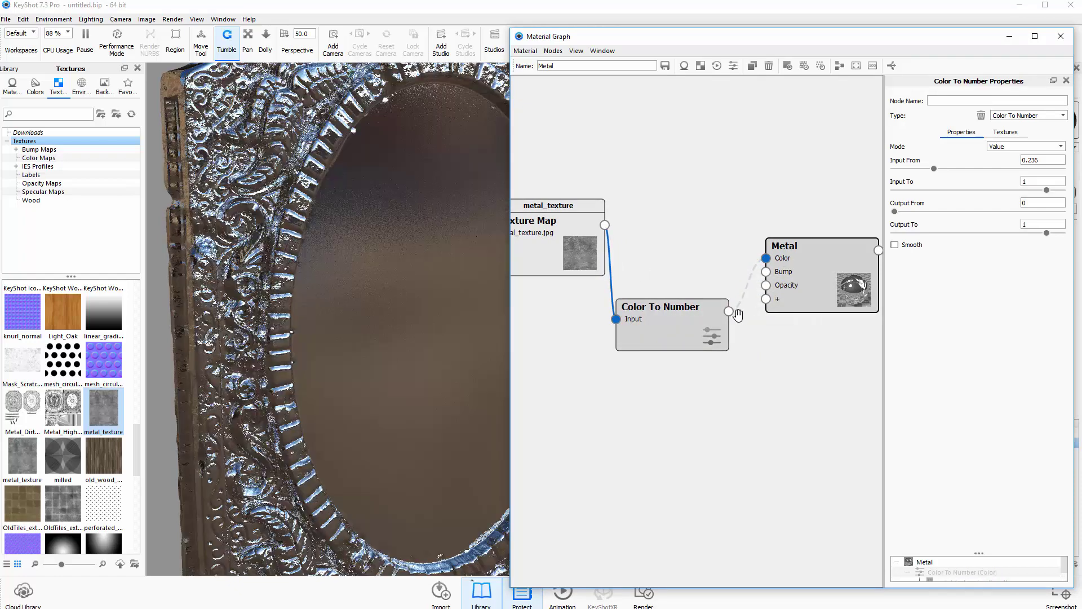
left_click_drag(694, 337, 688, 314)
left_click_drag(579, 245, 550, 229)
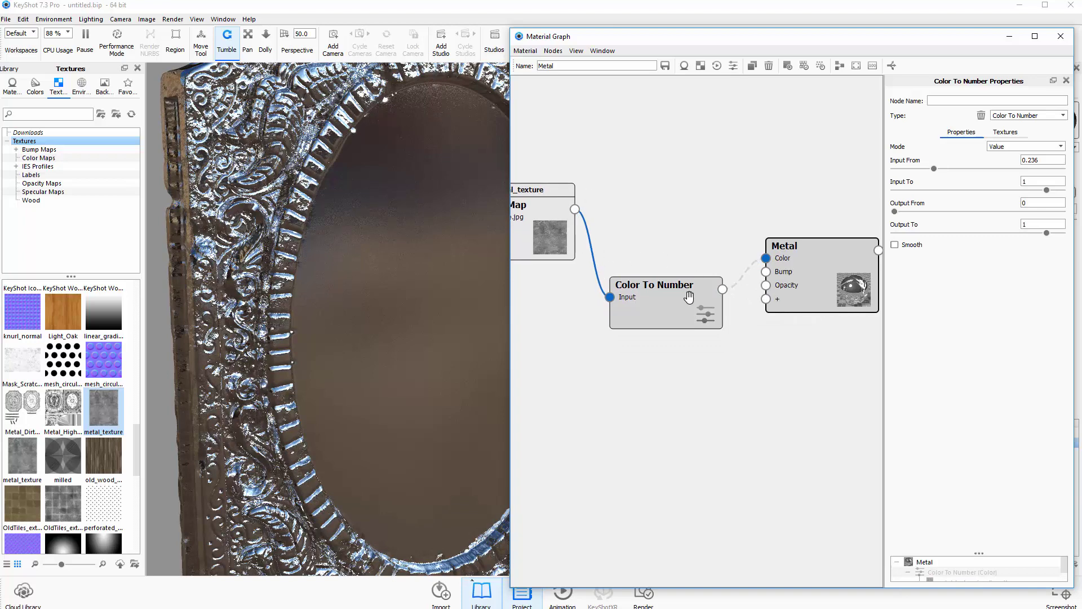
Step: Delete the disabled link to the Metal node's Color input and connect Color To Number to its Roughness input
left_click_drag(689, 297, 679, 280)
right_click(741, 265)
left_click(762, 274)
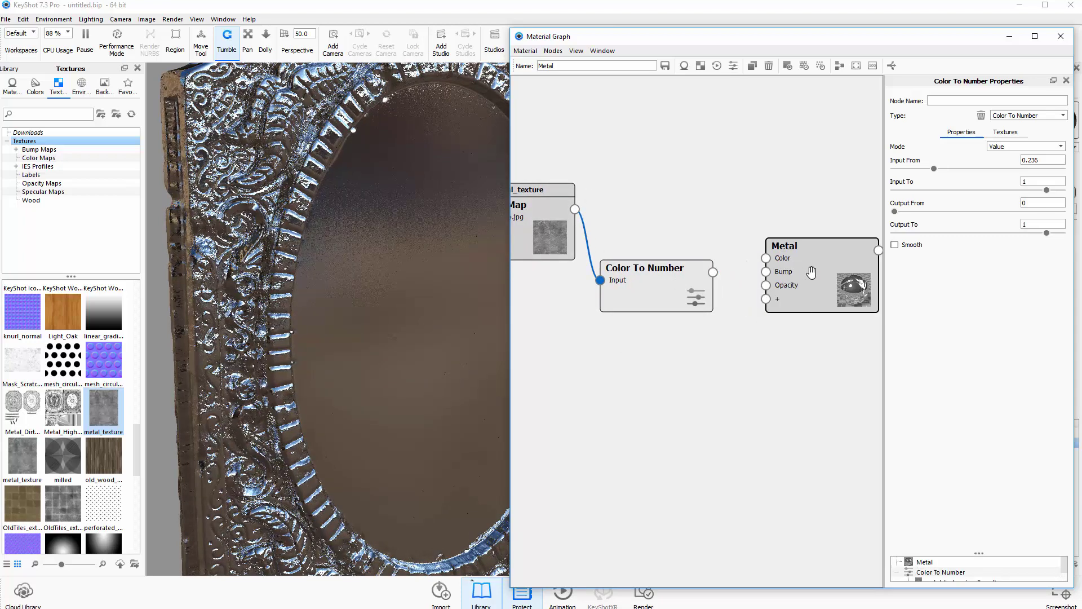
left_click_drag(811, 273, 802, 255)
left_click_drag(699, 289, 792, 287)
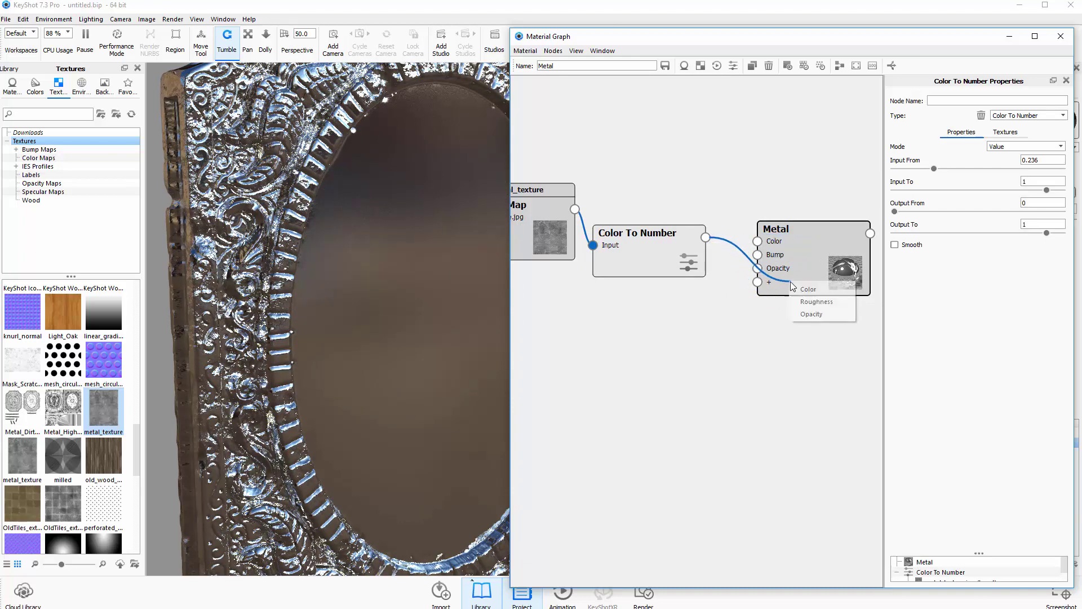
left_click(814, 302)
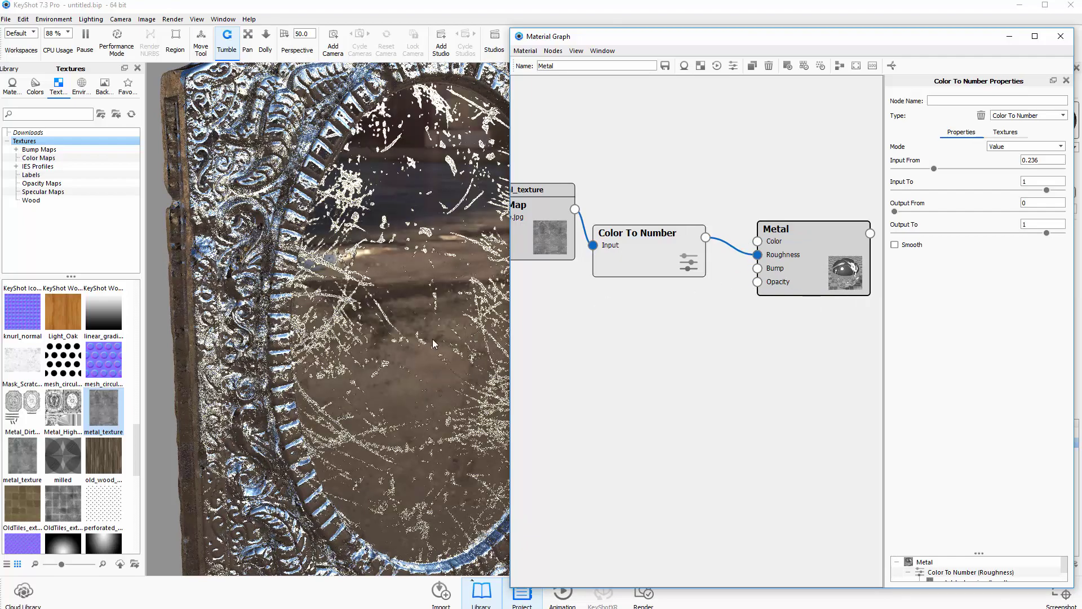
Step: Check the scratches in the amulet's reflections, and line up the metal_texture and Color To Number nodes lower in the graph
left_click_drag(339, 369, 354, 365)
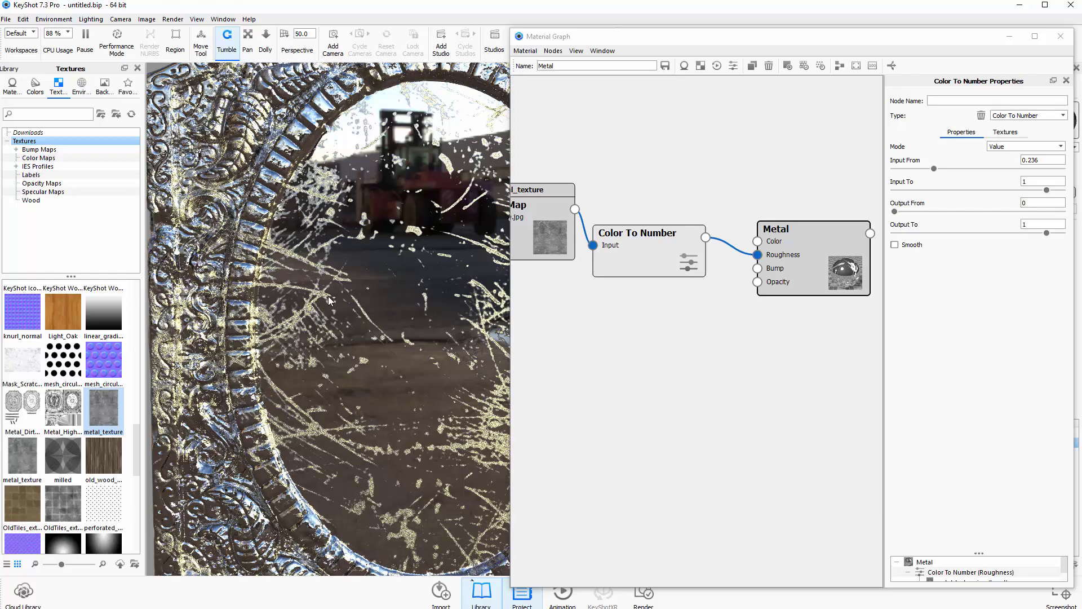
mouse_move(378, 340)
left_mouse_down()
mouse_move(360, 311)
mouse_move(390, 337)
left_mouse_up()
left_click(634, 272)
left_click_drag(634, 273, 645, 300)
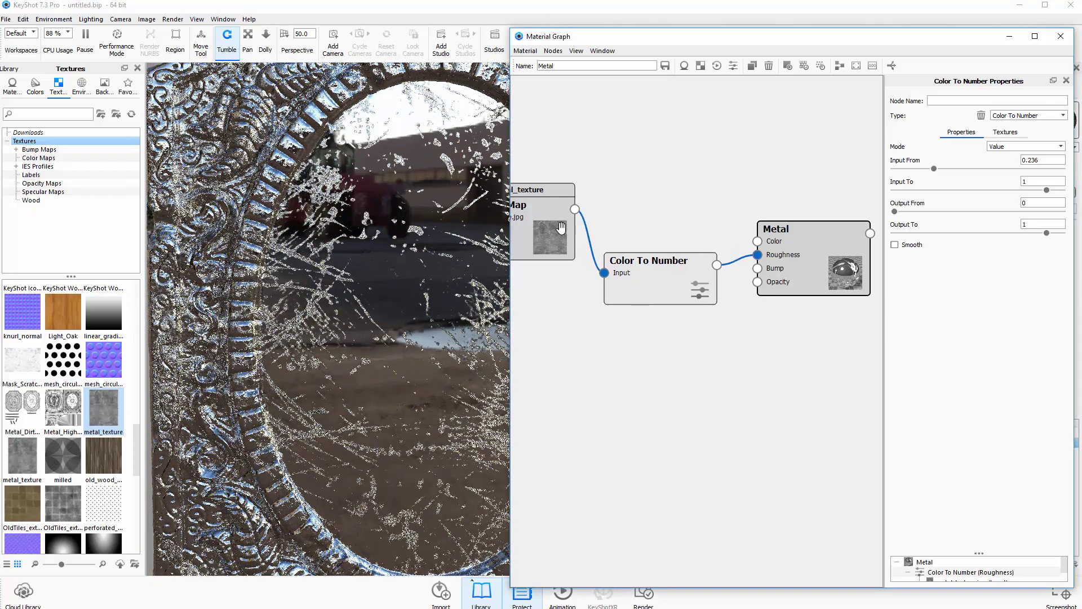
left_click_drag(560, 228, 567, 286)
left_click_drag(666, 287, 671, 311)
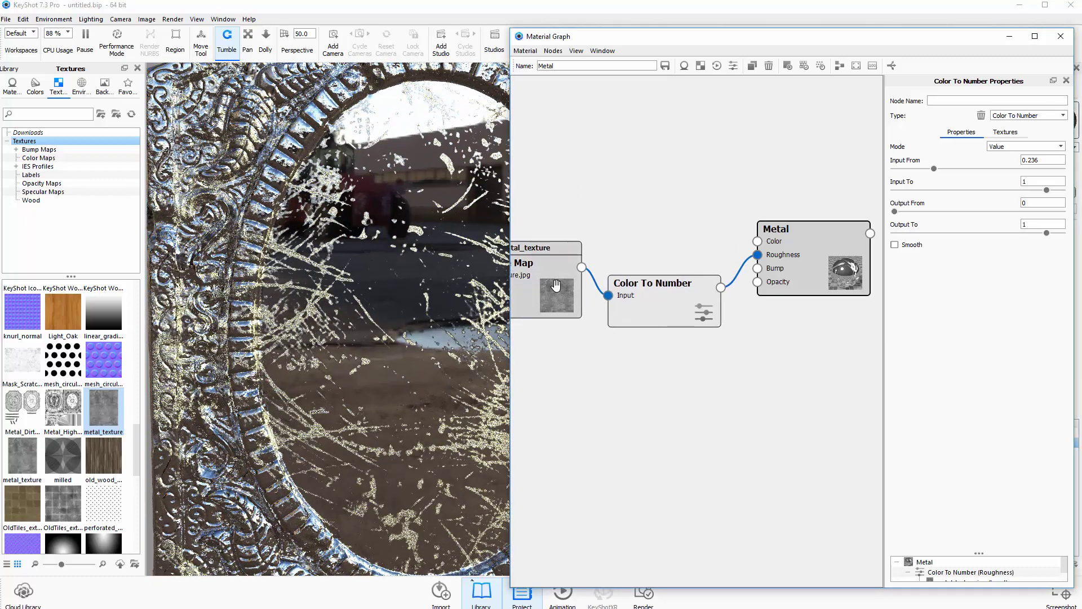
left_click_drag(555, 286, 562, 310)
left_click_drag(702, 304, 665, 320)
Step: Set the Color To Number node's Input From to 0.108 while previewing its output, and return to the full material
key("c")
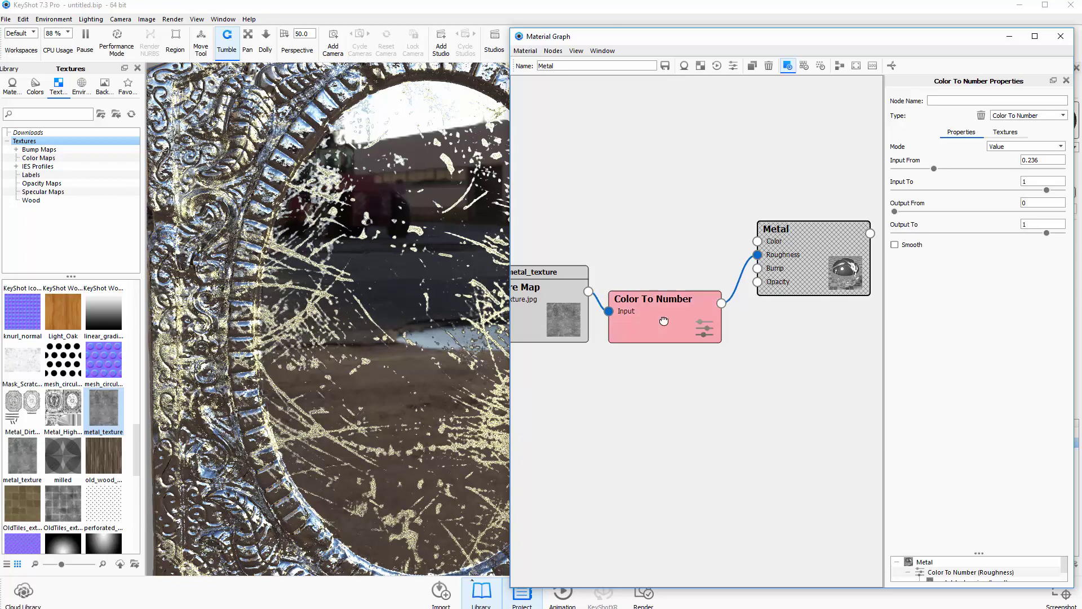
left_click_drag(432, 343, 371, 312)
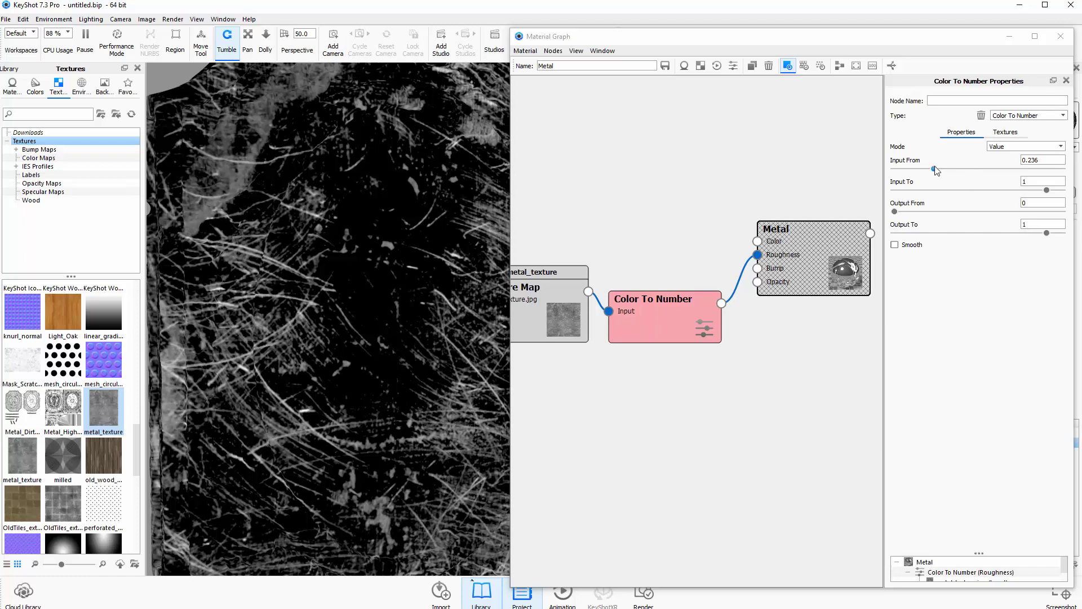
left_click_drag(935, 170, 914, 175)
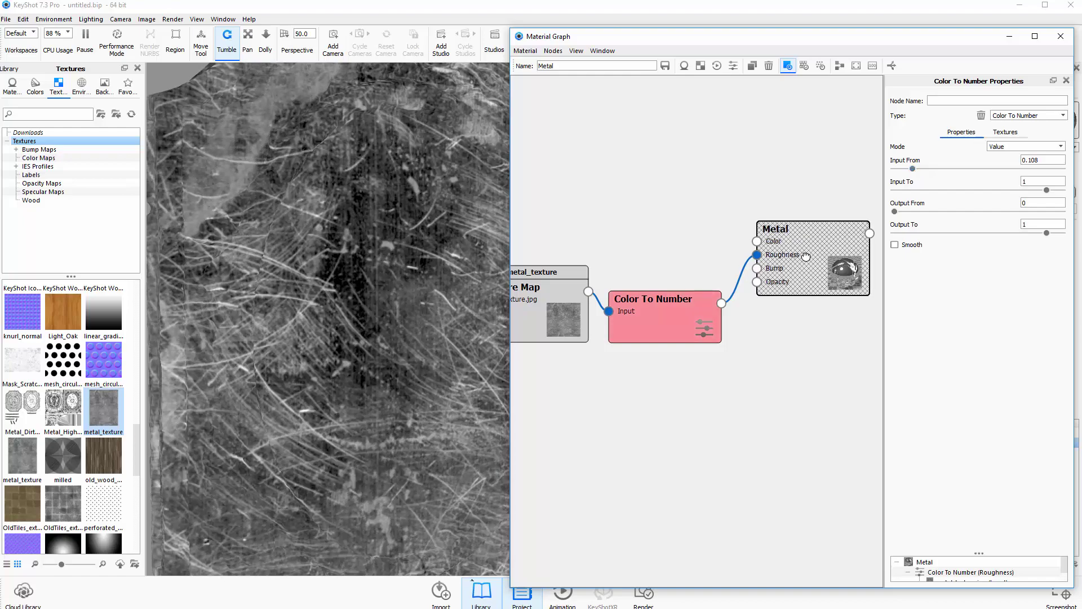
left_click_drag(806, 253, 804, 272)
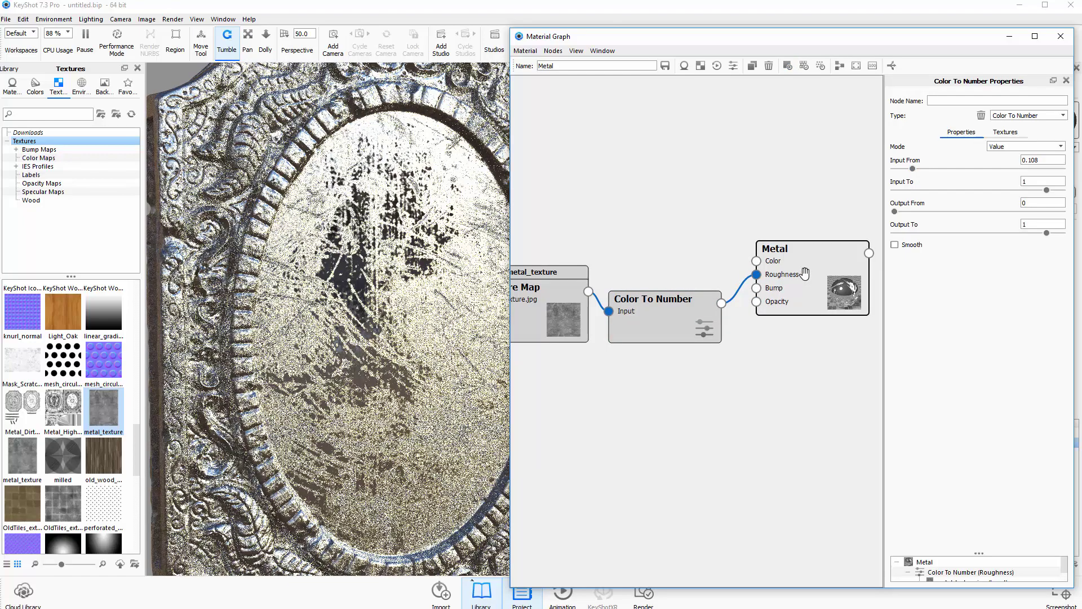
Step: While previewing Color To Number, set Input To to 0.911, Output To to 0.97 and Output From to 0.101, and check the full material
left_click_drag(668, 314, 665, 306)
key("c")
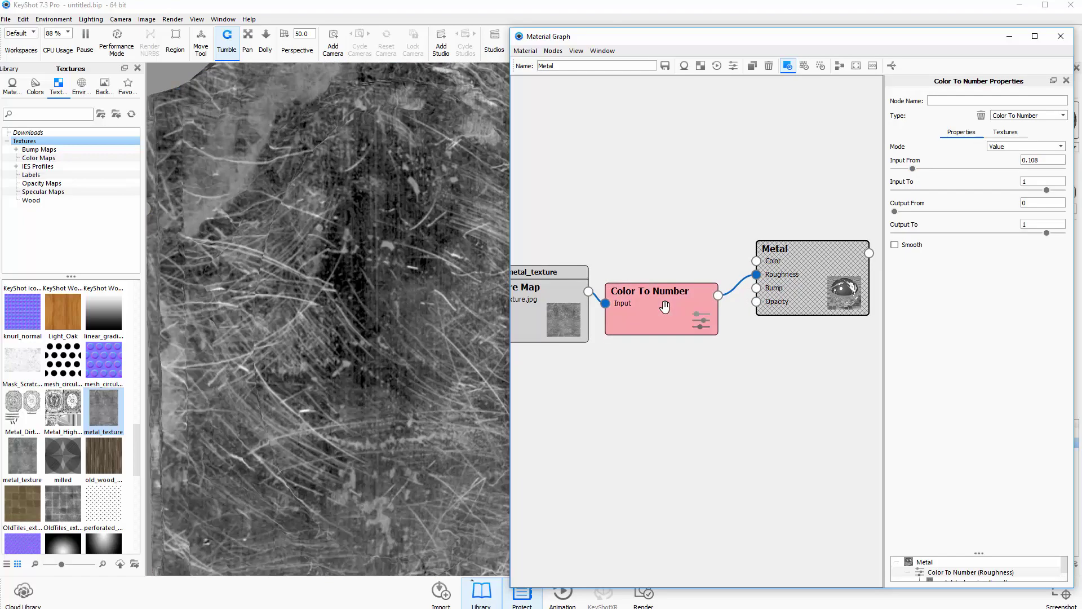
left_click_drag(1048, 194, 1034, 193)
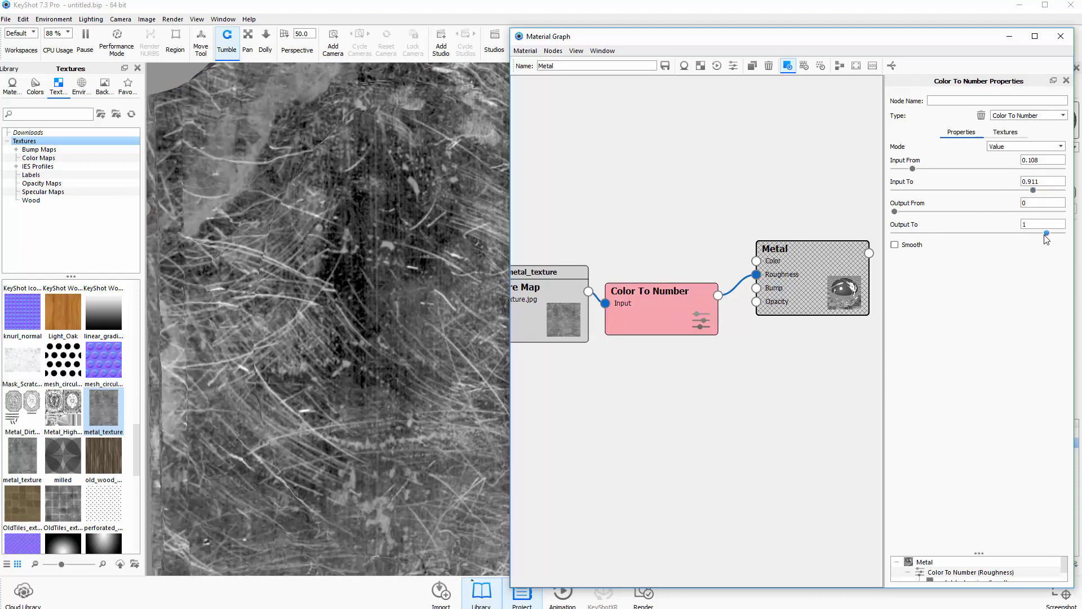
left_click_drag(1045, 235, 1041, 235)
left_click_drag(894, 211, 914, 213)
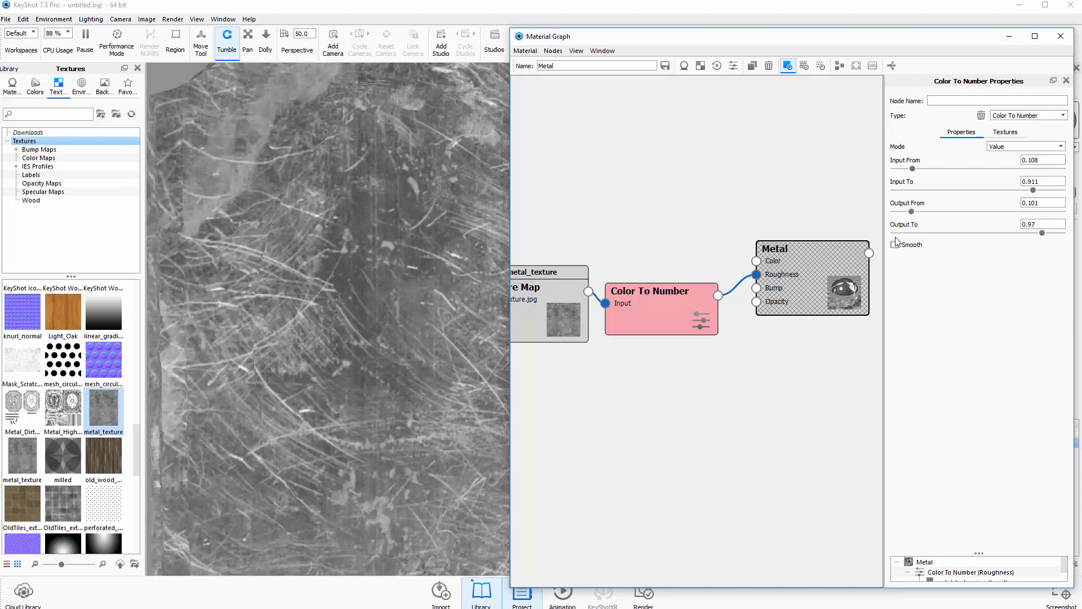
left_click_drag(789, 285, 782, 283)
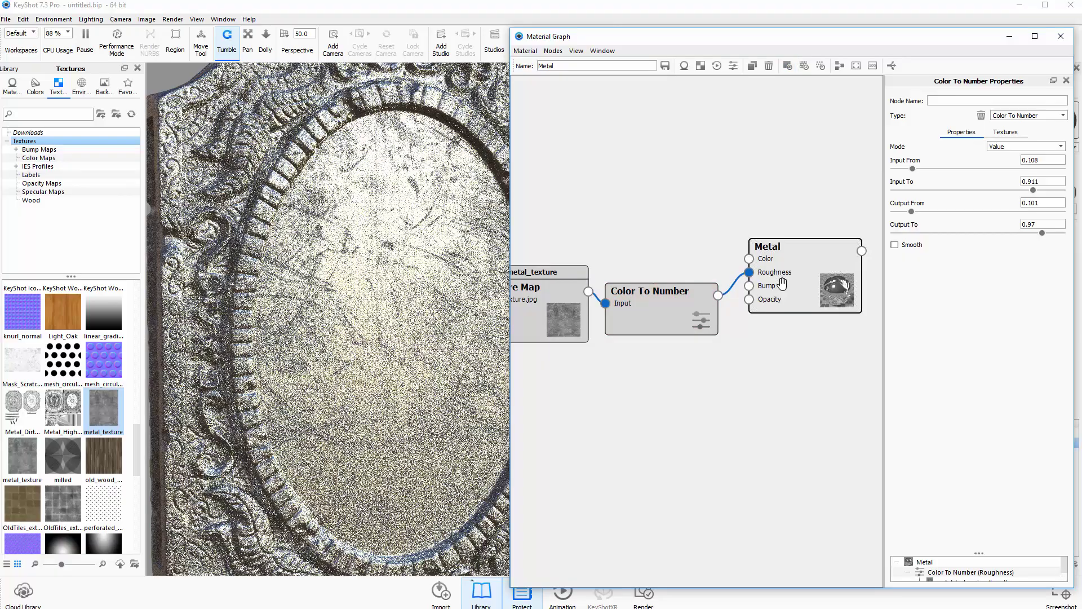
left_click_drag(321, 302, 313, 272)
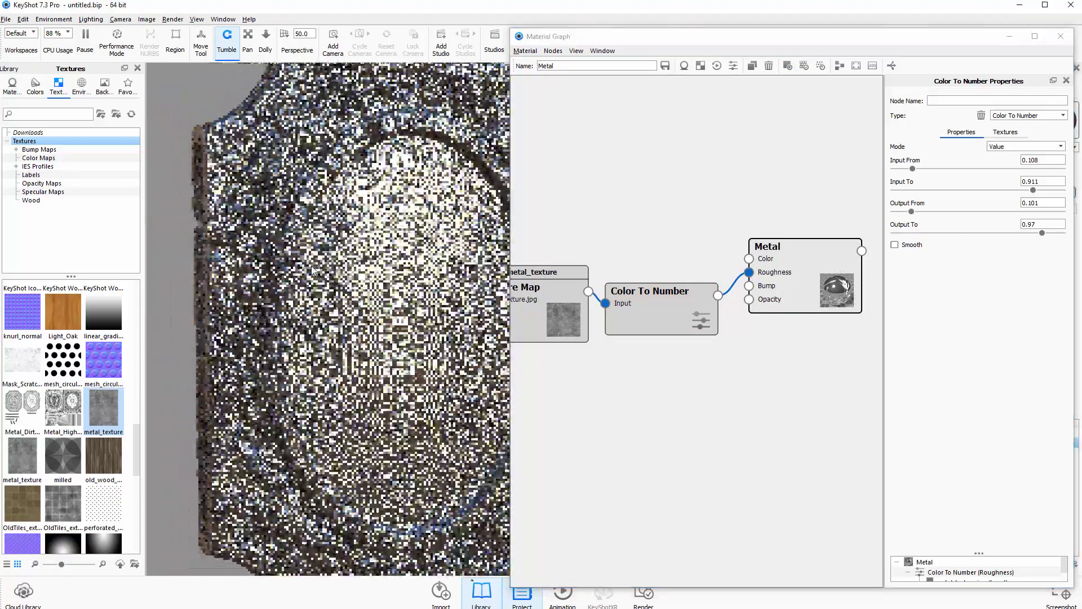
Step: Preview Color To Number again, lower its Output From to 0.0478, and switch back to the full material
left_click(660, 317)
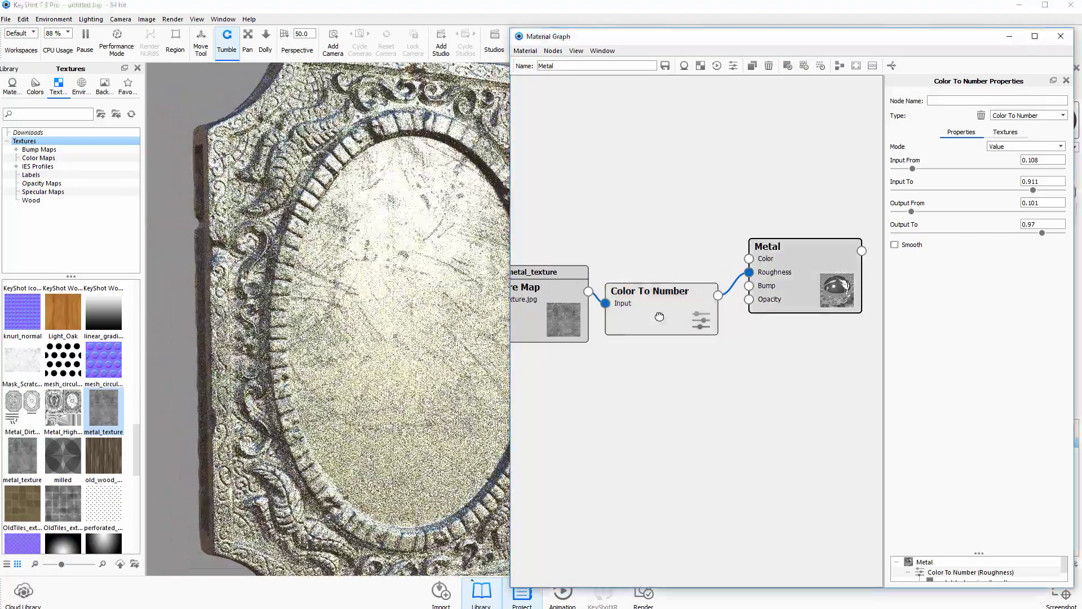
left_click_drag(659, 316, 666, 316)
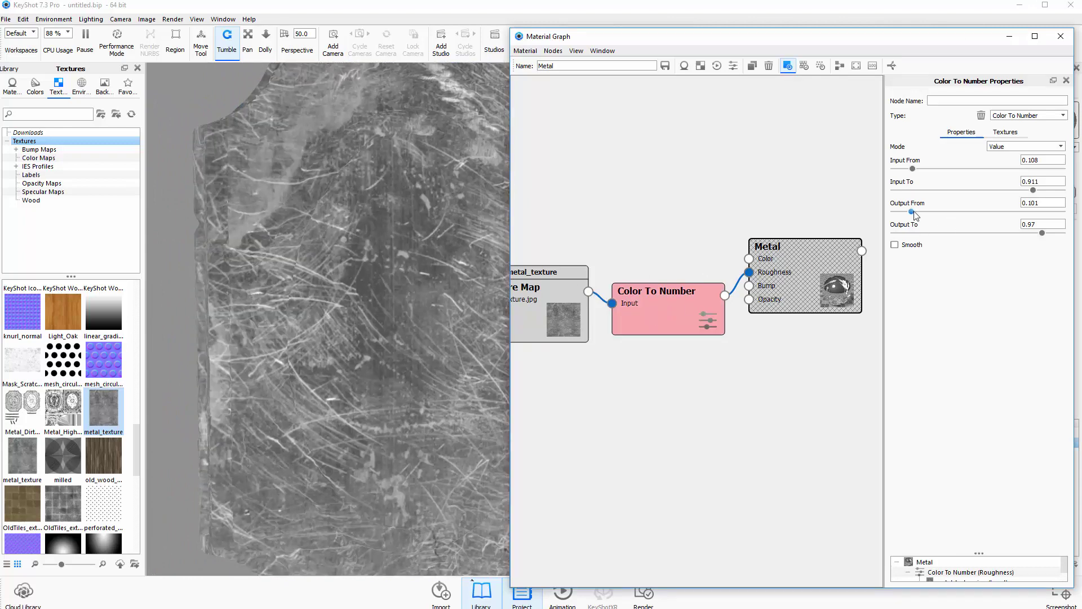
left_click_drag(911, 212, 908, 214)
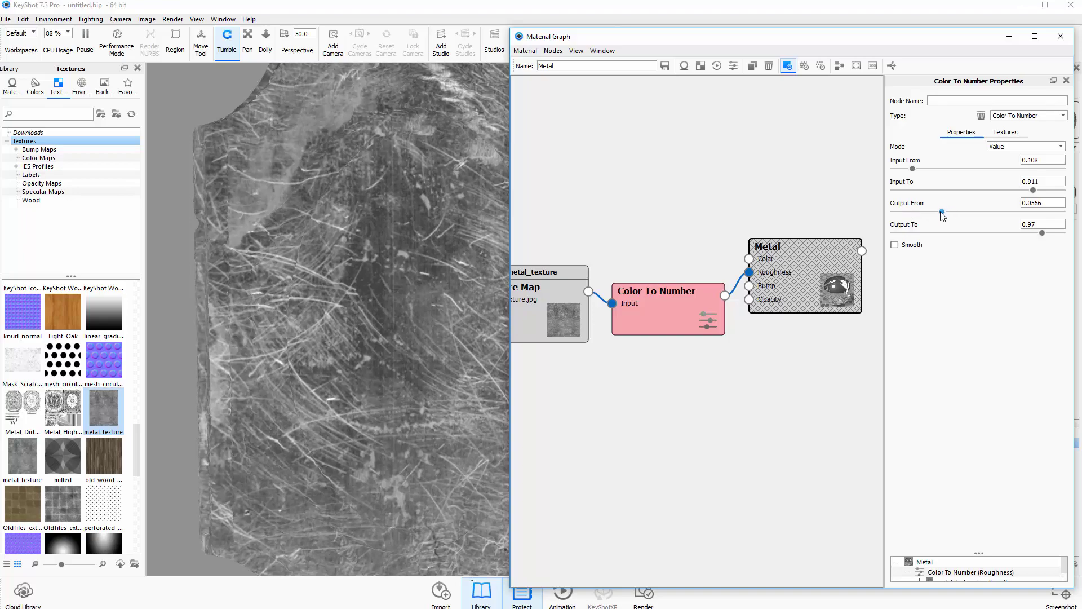
left_click_drag(946, 218, 940, 218)
left_click_drag(777, 280, 779, 276)
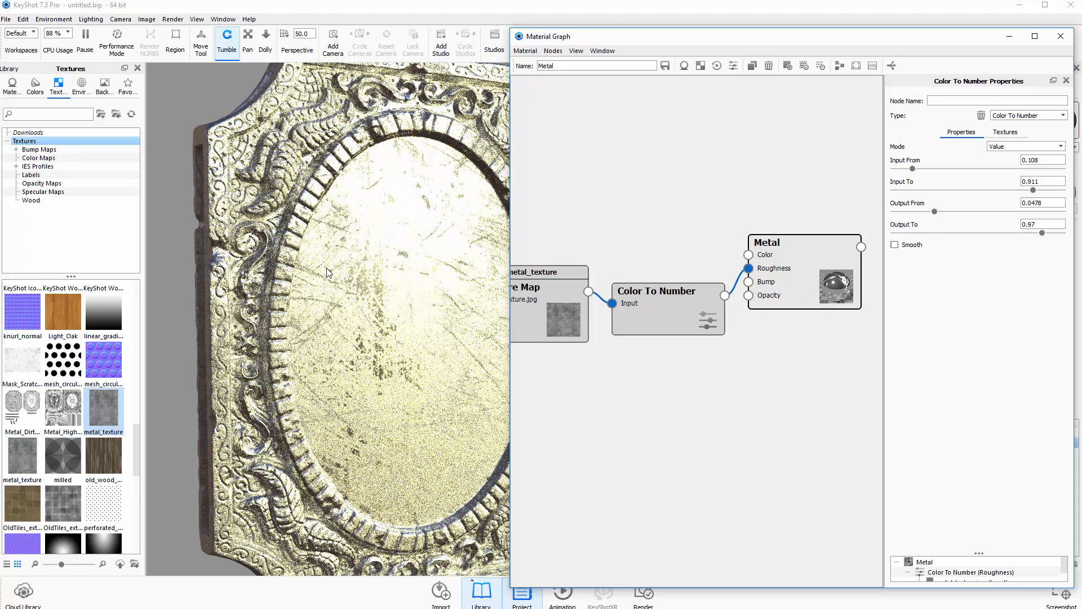
Step: Examine the roughness variation on the amulet from several angles, and move the Metal and Color To Number nodes lower in the graph
left_click_drag(327, 272, 355, 285)
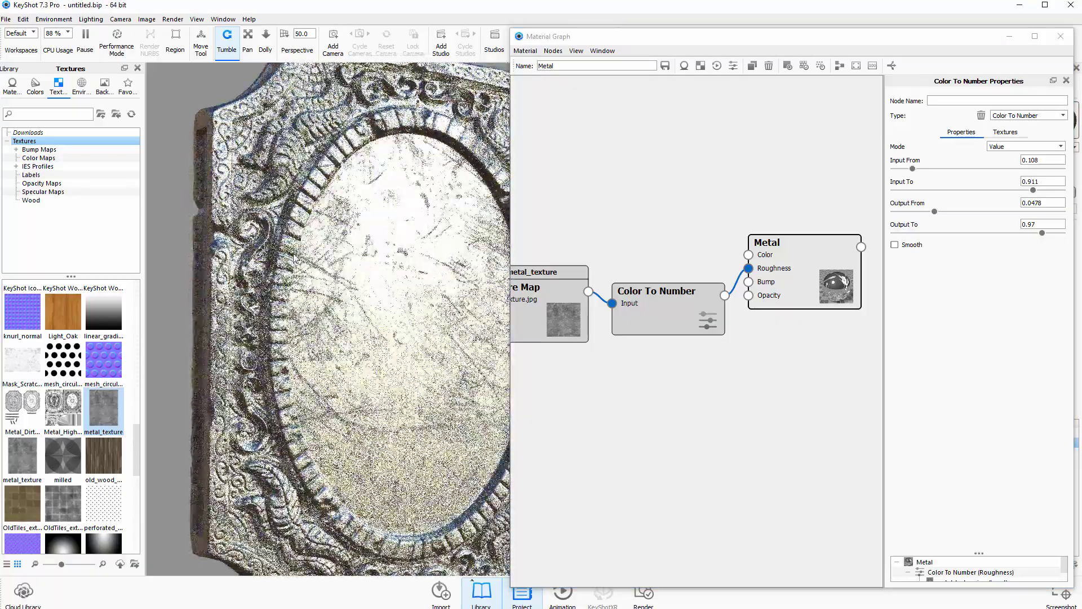
left_click_drag(293, 259, 364, 324)
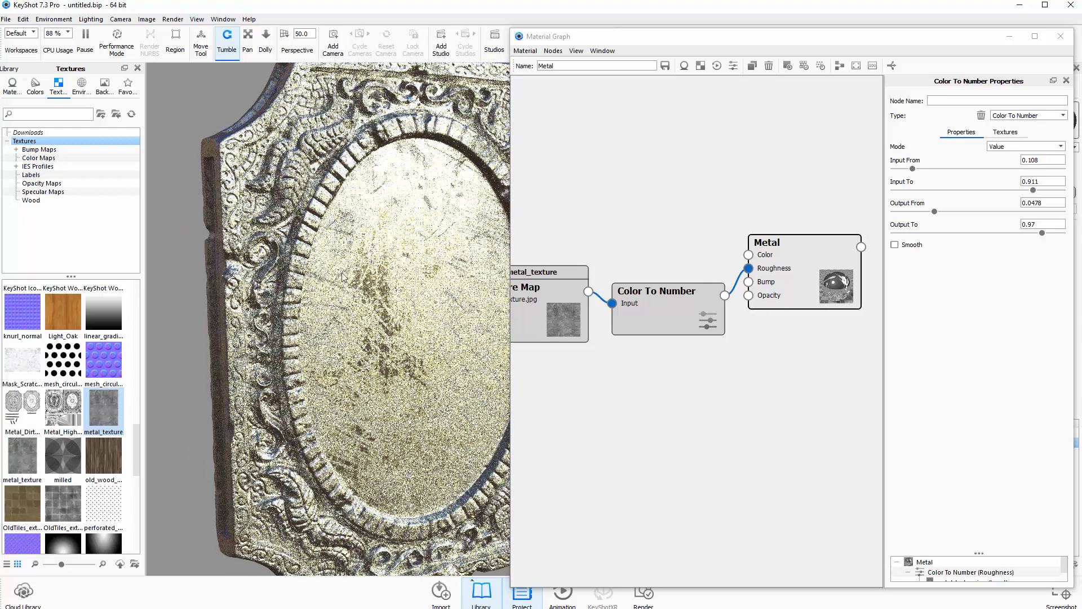
left_click_drag(795, 276, 801, 294)
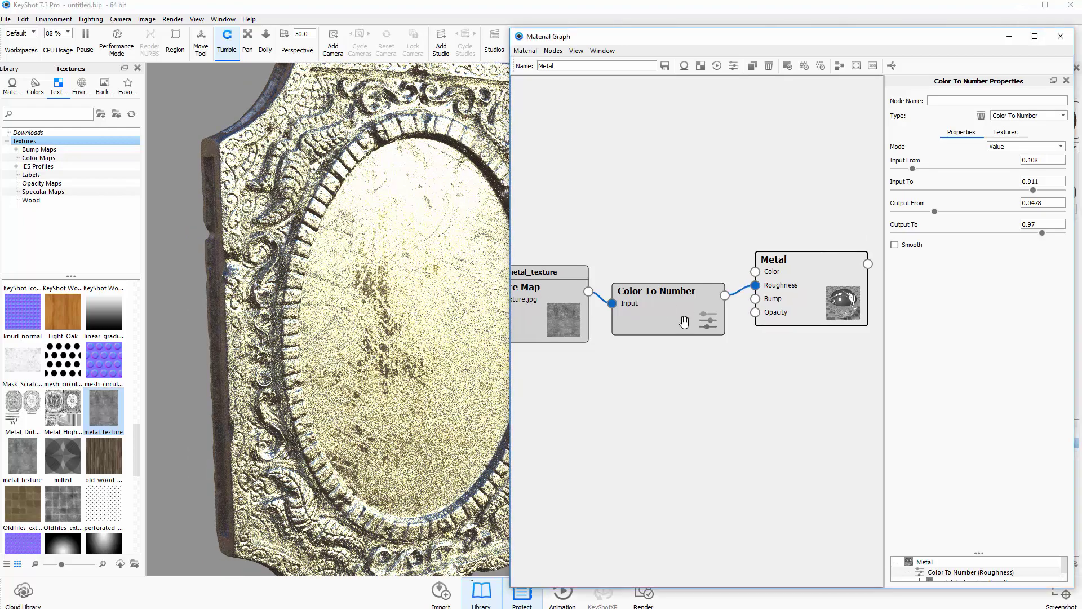
left_click_drag(684, 321, 694, 352)
left_click_drag(399, 359, 352, 337)
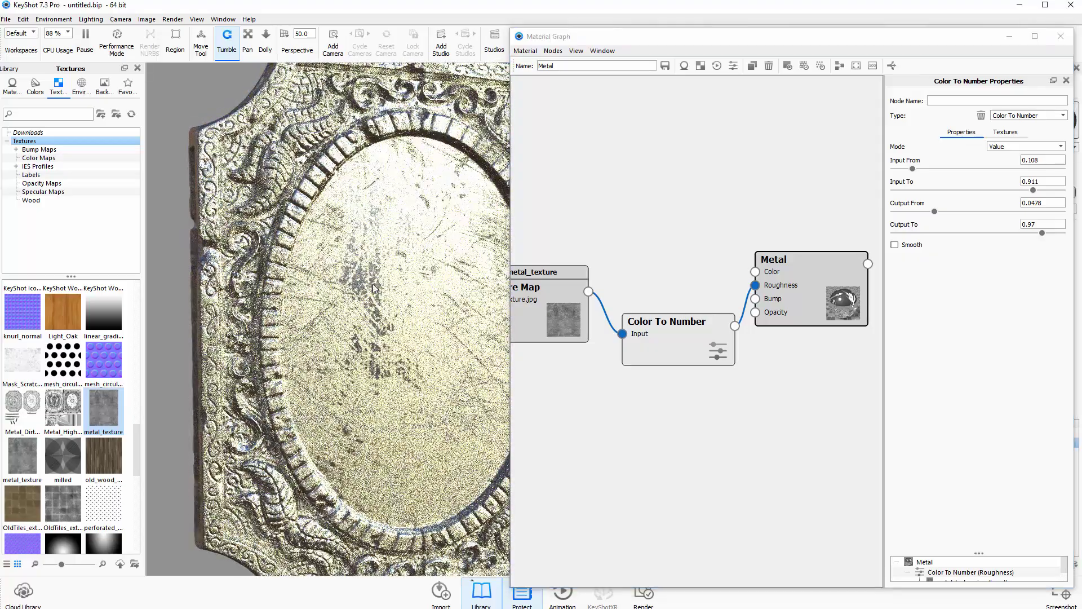
Step: Open the metal_texture node's properties with its preview on, and set the texture's Width to 0.4 and Height to 0.5
left_click_drag(572, 303, 596, 220)
double_click(596, 220)
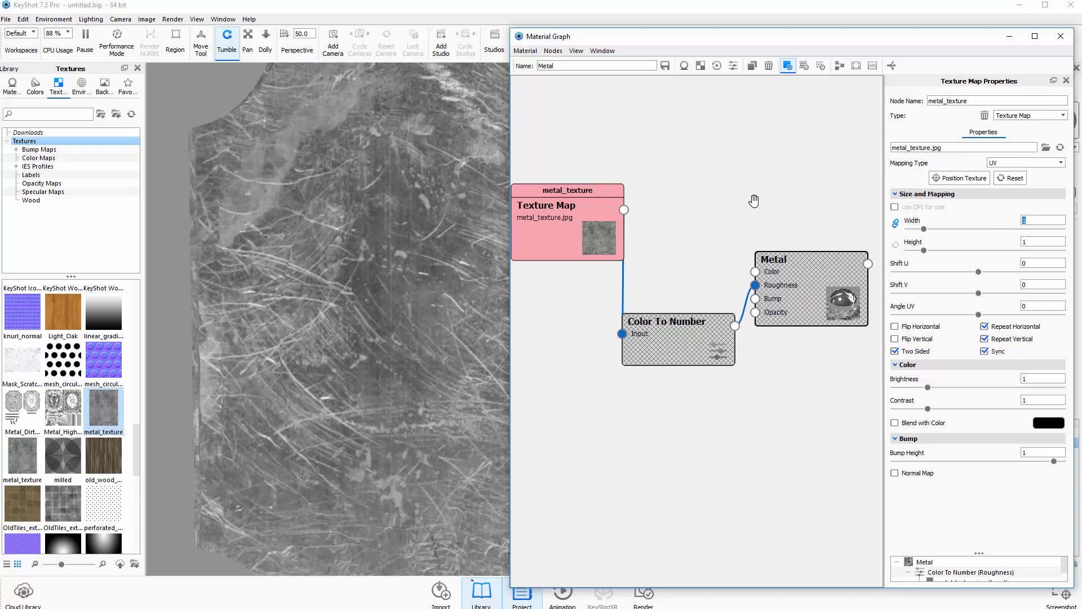
key("Tab")
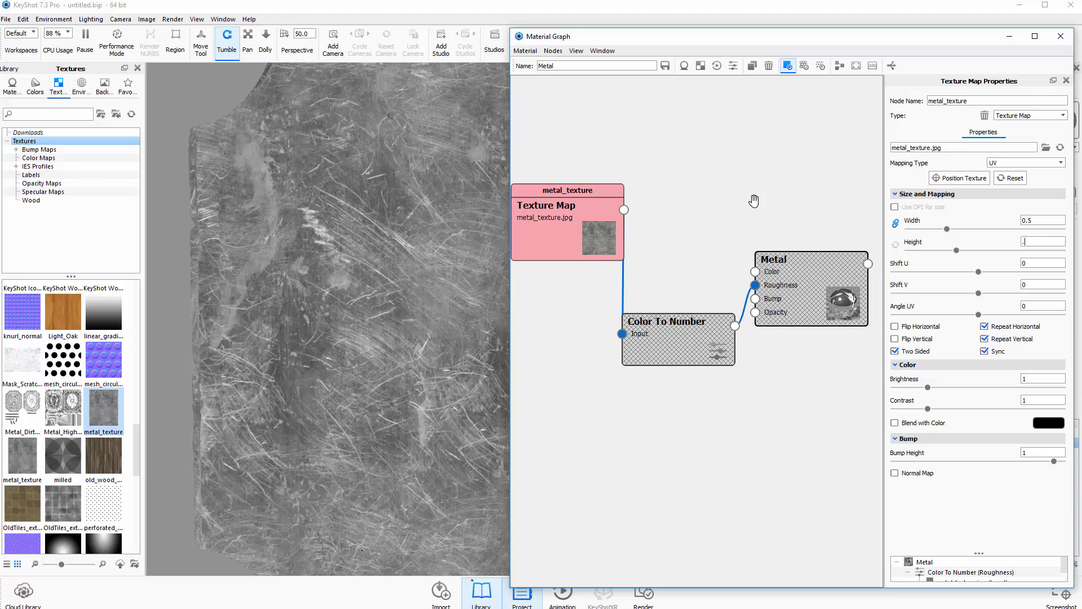
key("Tab")
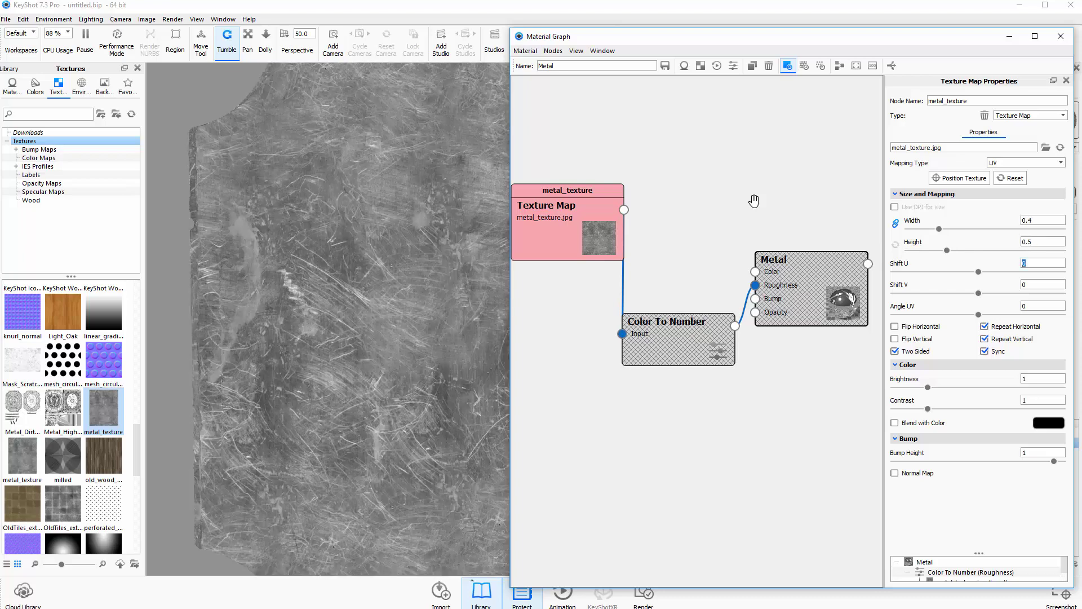
left_click_drag(384, 270, 310, 219)
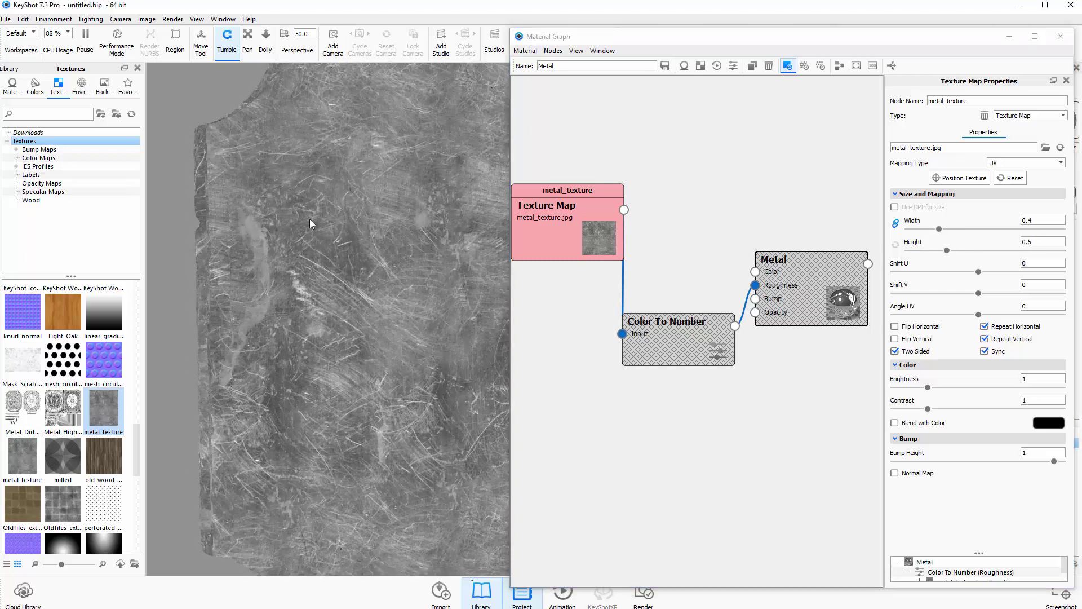
Step: Unlink the metal_texture map's width and height, set Width to 0.5, and check the previewed scratch pattern on the amulet
left_click(896, 225)
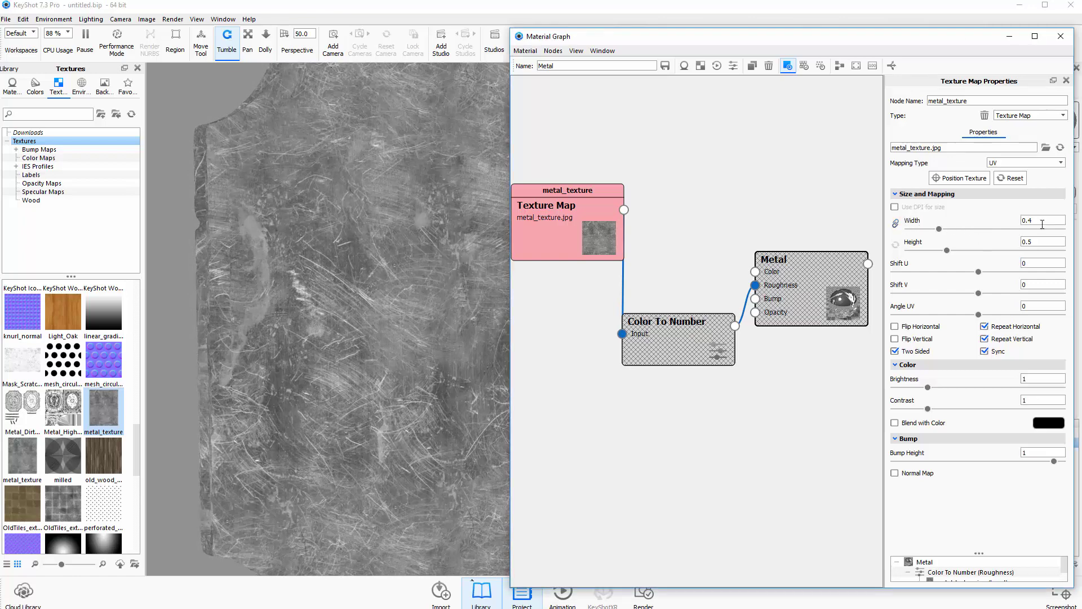
type(".5")
key("Return")
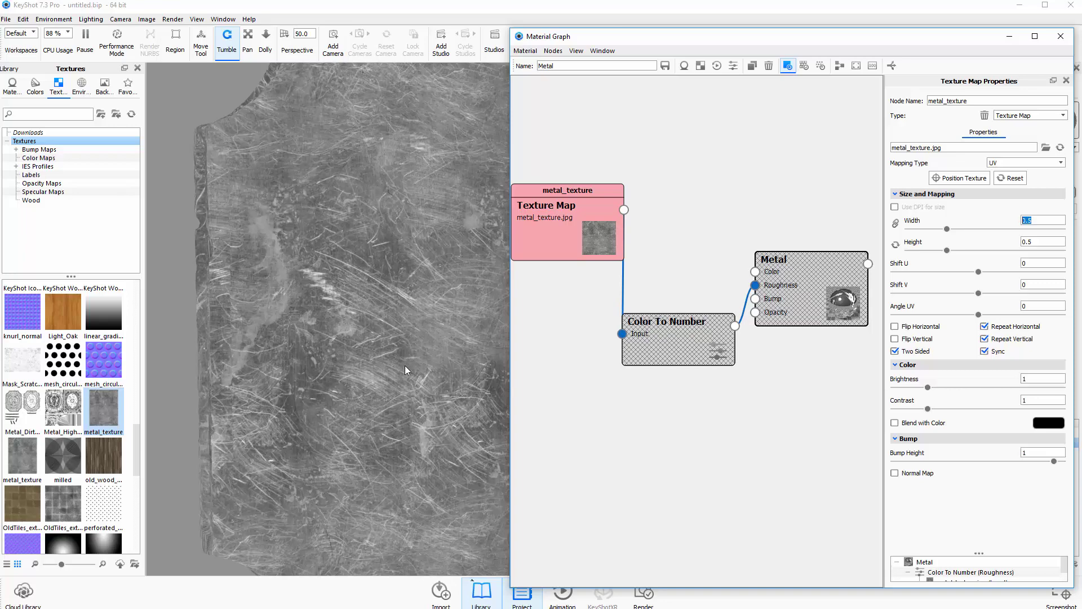
left_click_drag(404, 365, 400, 336)
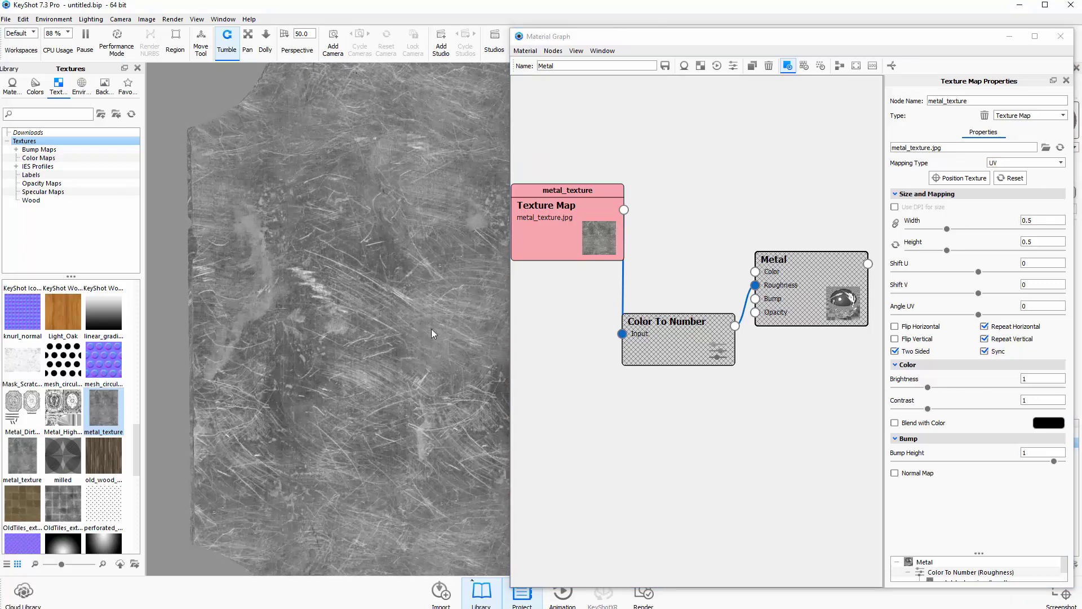
left_click_drag(628, 343, 624, 340)
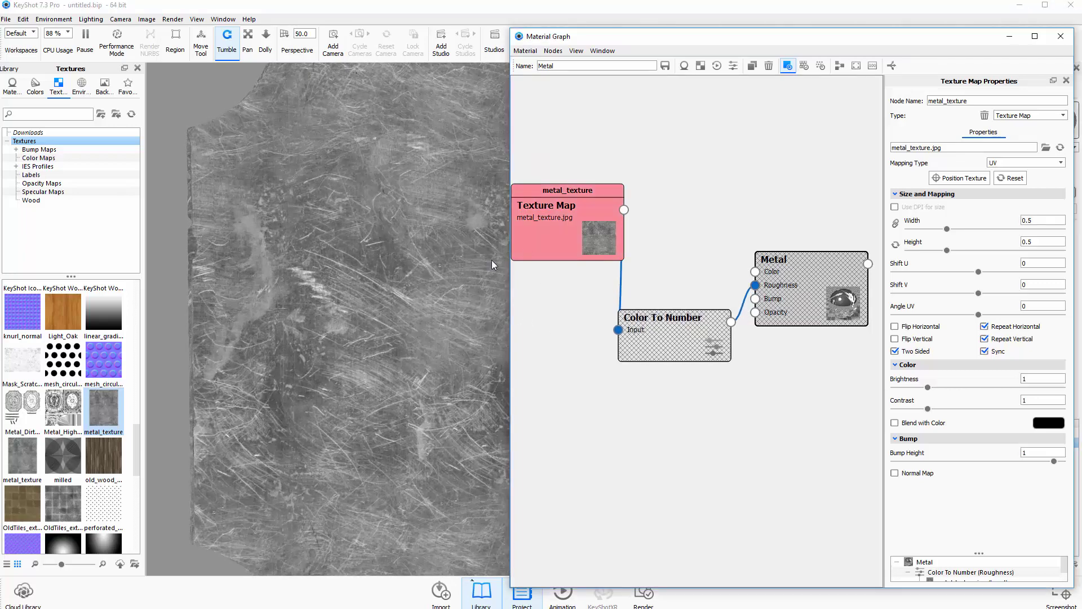
Step: Turn off the texture preview, space out the Metal and metal_texture nodes, and inspect the full material up close on the amulet
mouse_move(767, 275)
left_mouse_down()
mouse_move(757, 229)
mouse_move(807, 239)
left_mouse_up()
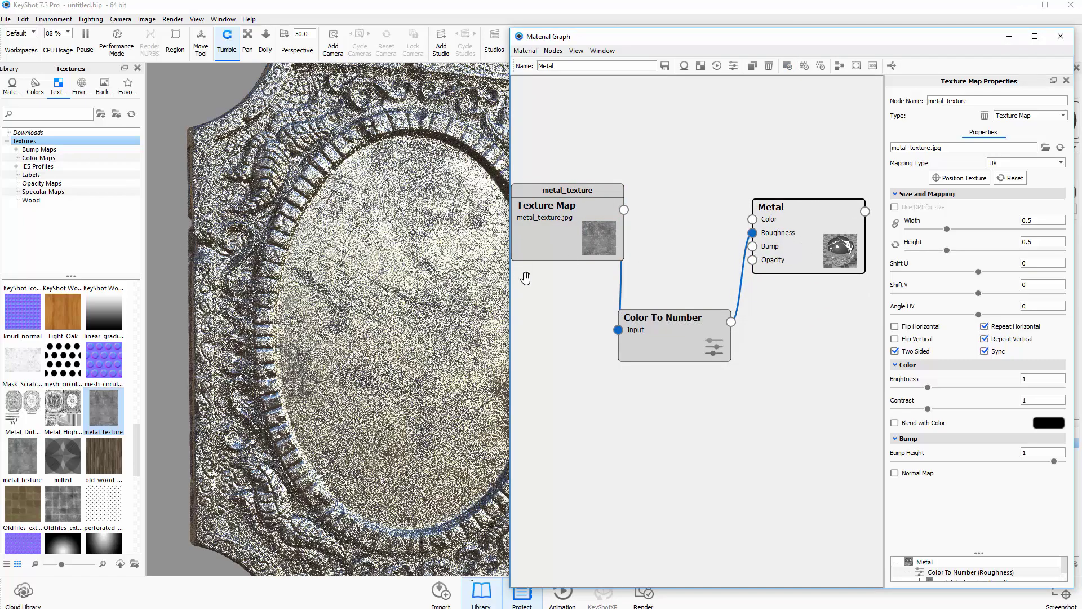
left_click_drag(372, 299, 345, 302)
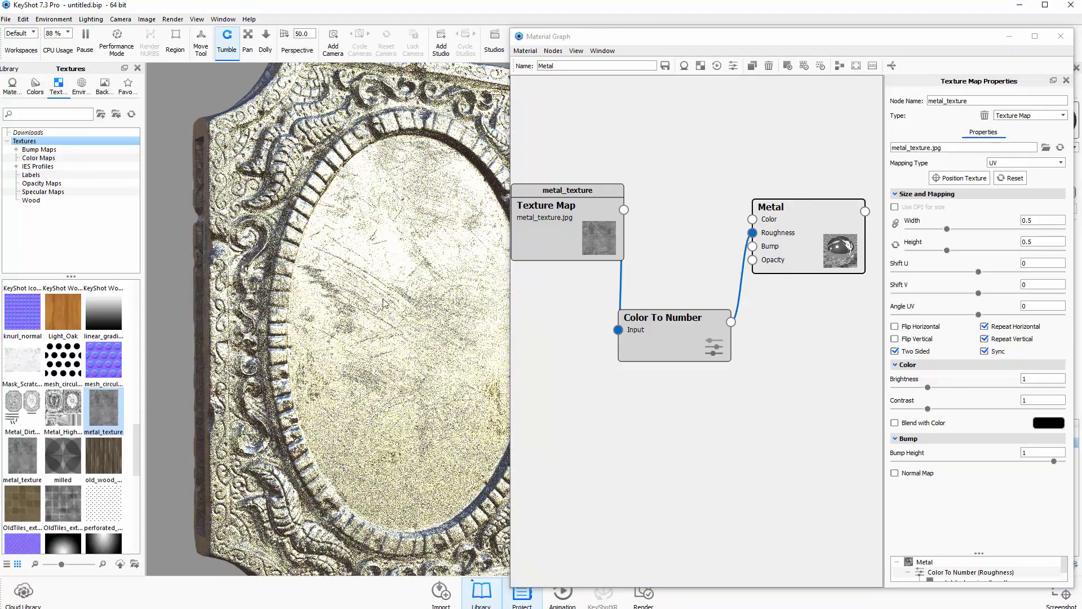
left_click_drag(597, 211, 593, 247)
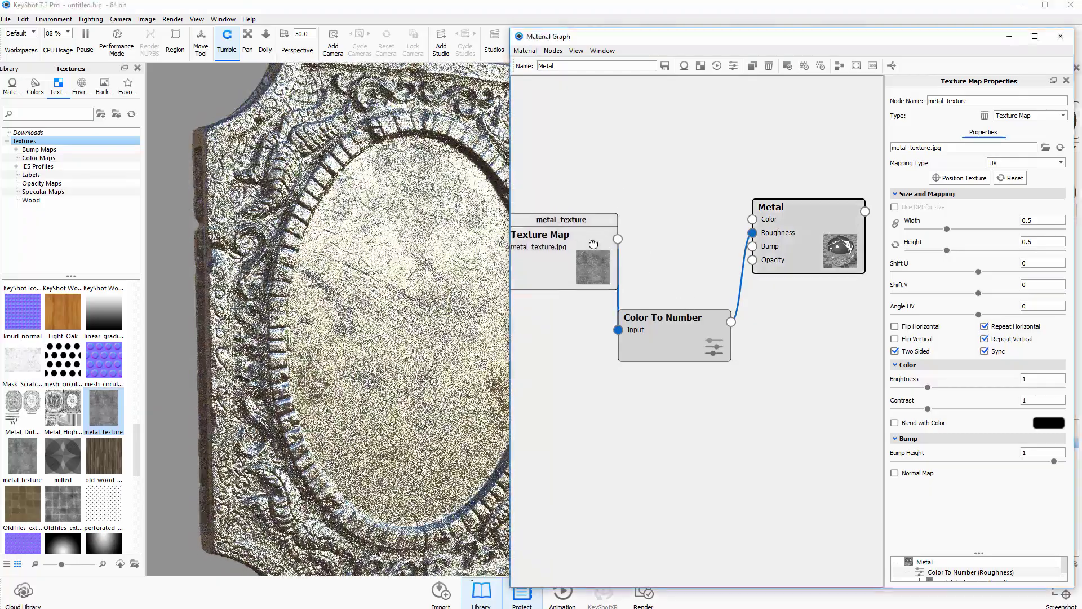
scroll(298, 280, "up", 3)
scroll(299, 281, "down", 3)
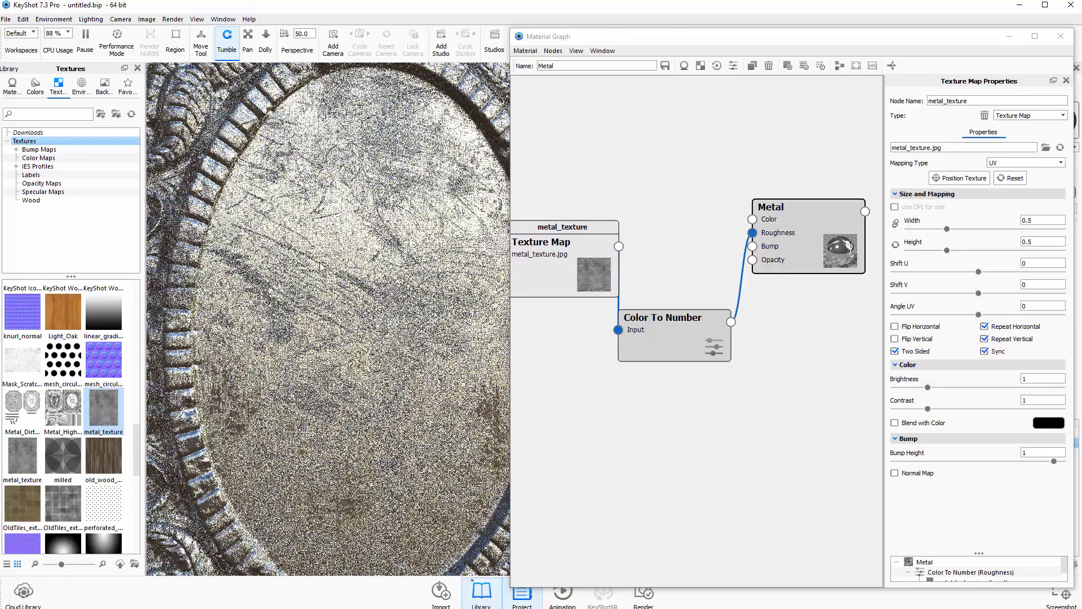
Step: Duplicate the metal_texture node and place the copy above the original in the graph
scroll(349, 293, "up", 5)
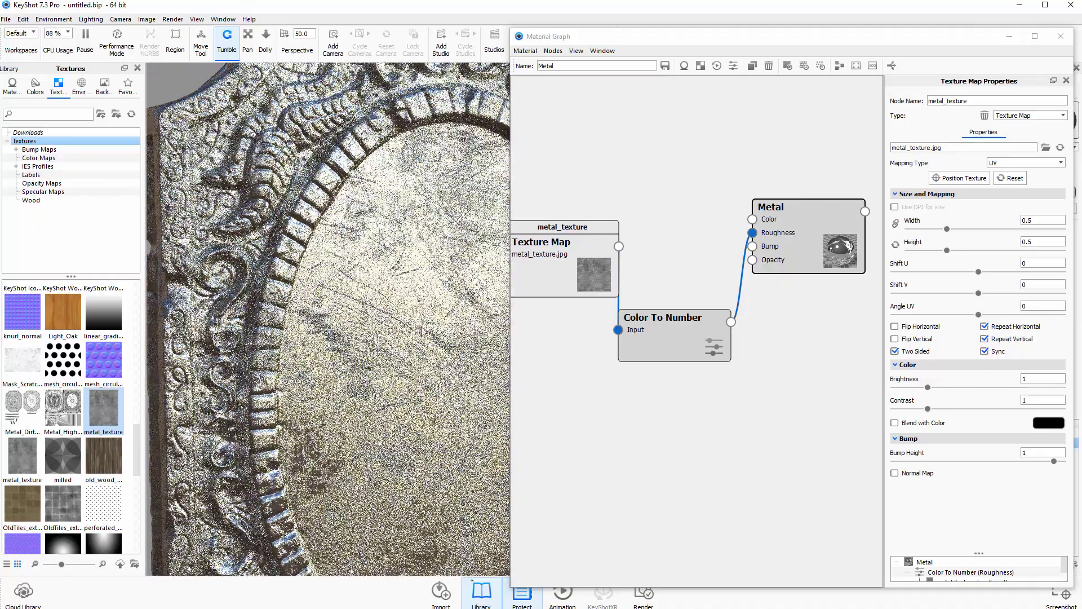
left_click_drag(588, 267, 558, 326)
right_click(579, 329)
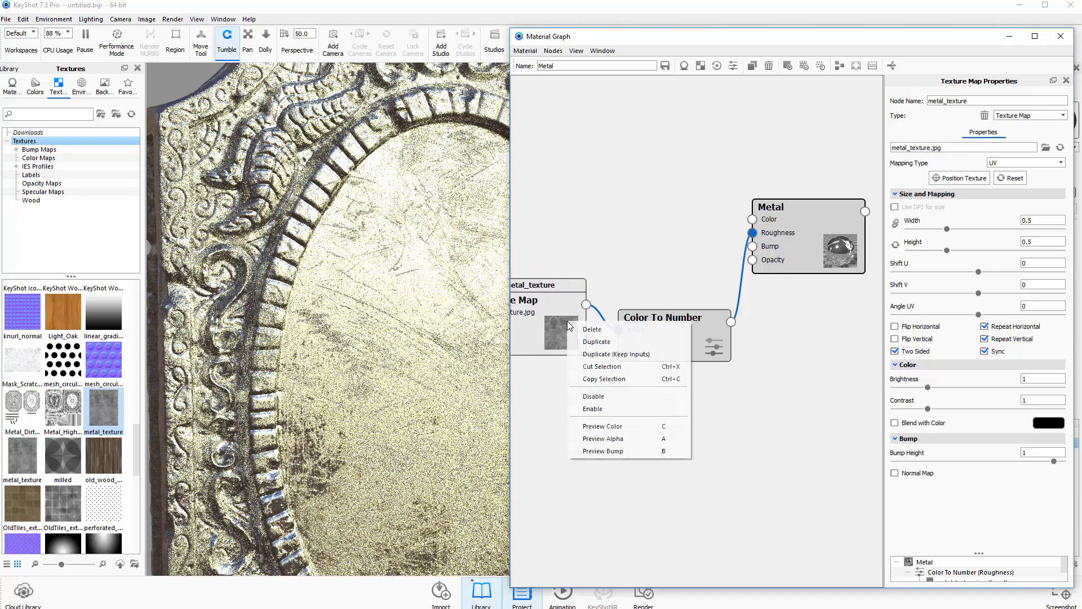
left_click(596, 342)
left_click_drag(601, 338, 615, 230)
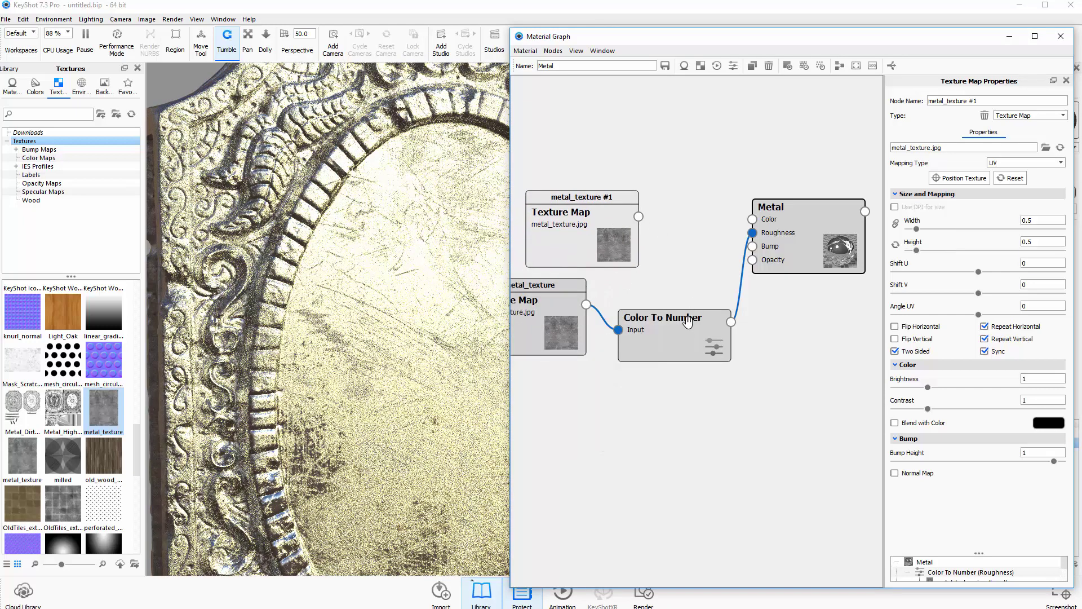
Step: Rearrange the roughness nodes above the duplicated texture map and connect the duplicate to the Metal node's Bump input
left_click_drag(687, 324, 692, 182)
left_click_drag(559, 299, 588, 123)
left_click_drag(503, 211, 454, 212)
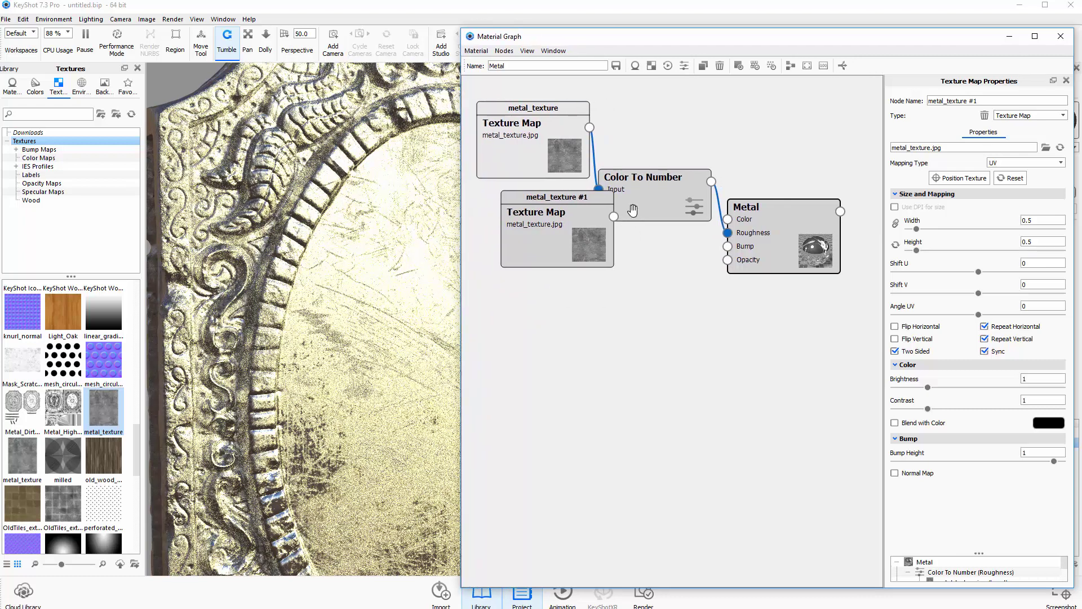
left_click_drag(633, 208, 654, 177)
left_click_drag(558, 197, 727, 254)
left_click_drag(729, 252, 728, 247)
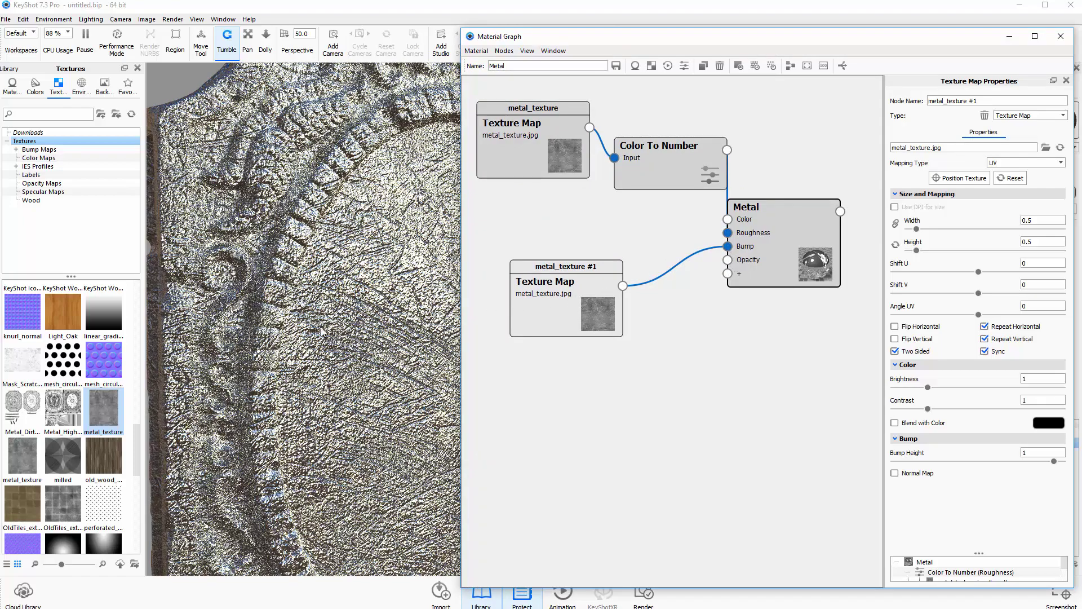
left_click_drag(592, 303, 569, 306)
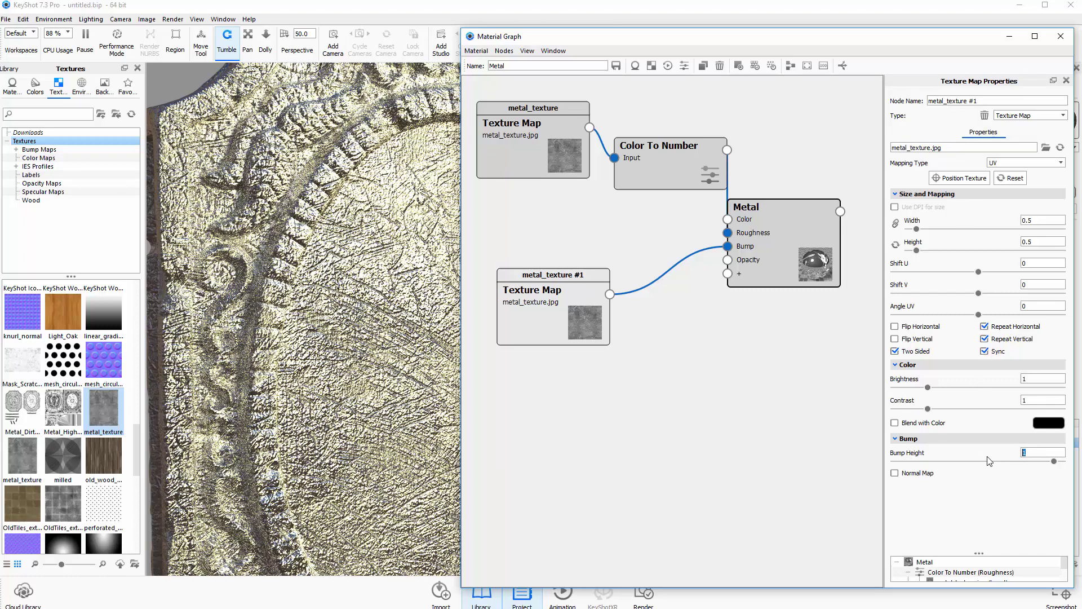
Step: Try a Bump Height of 0.5 on the duplicated texture, settle on 0.1, and check the relief on the amulet
type("0.5")
key("Return")
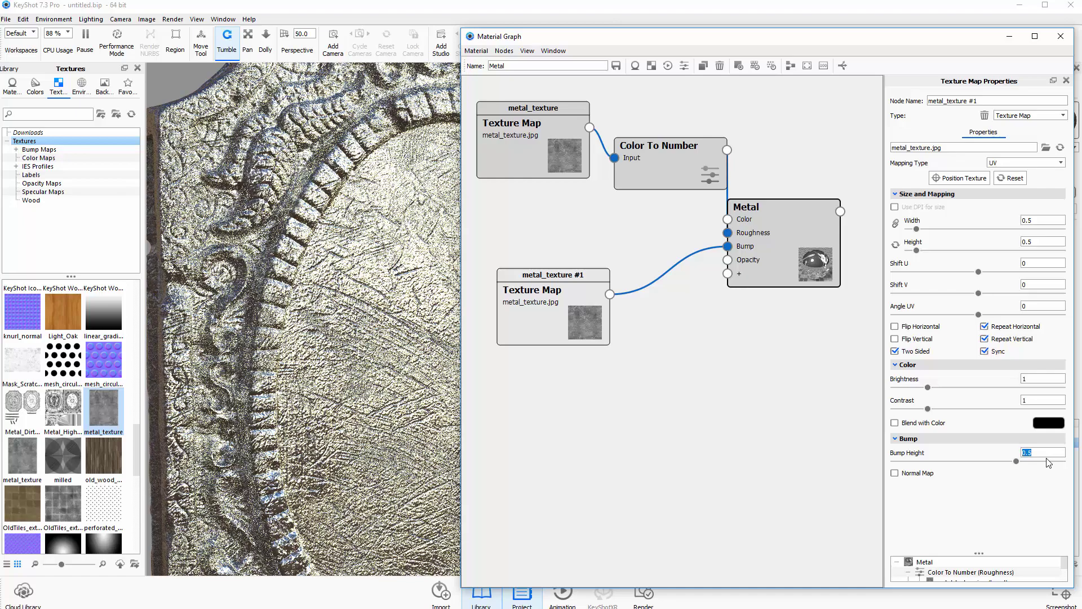
type(".1")
key("Return")
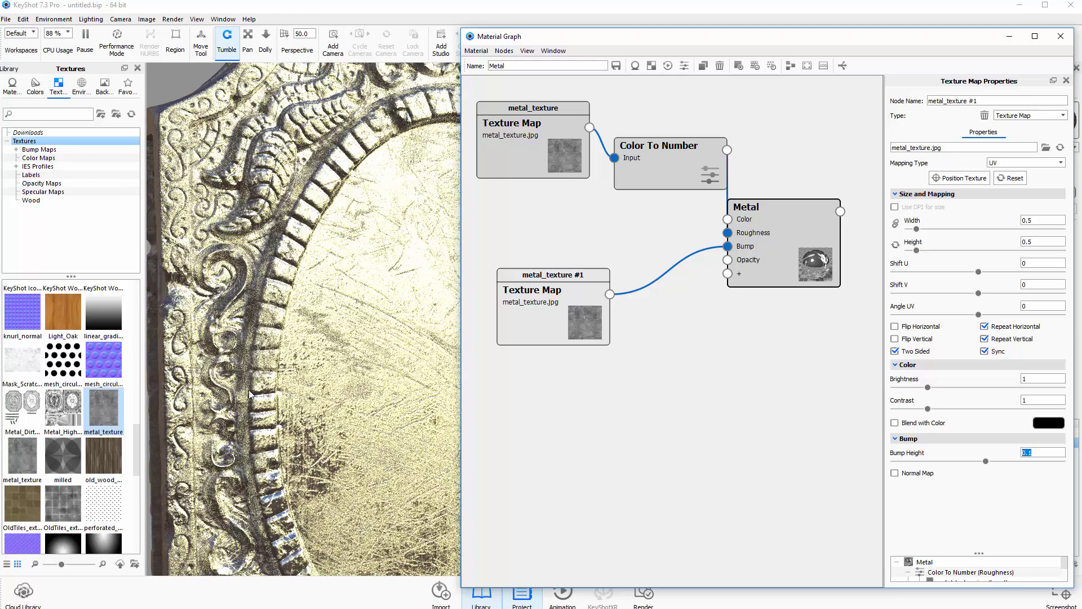
left_click_drag(342, 424, 384, 298)
left_click_drag(433, 322, 350, 331)
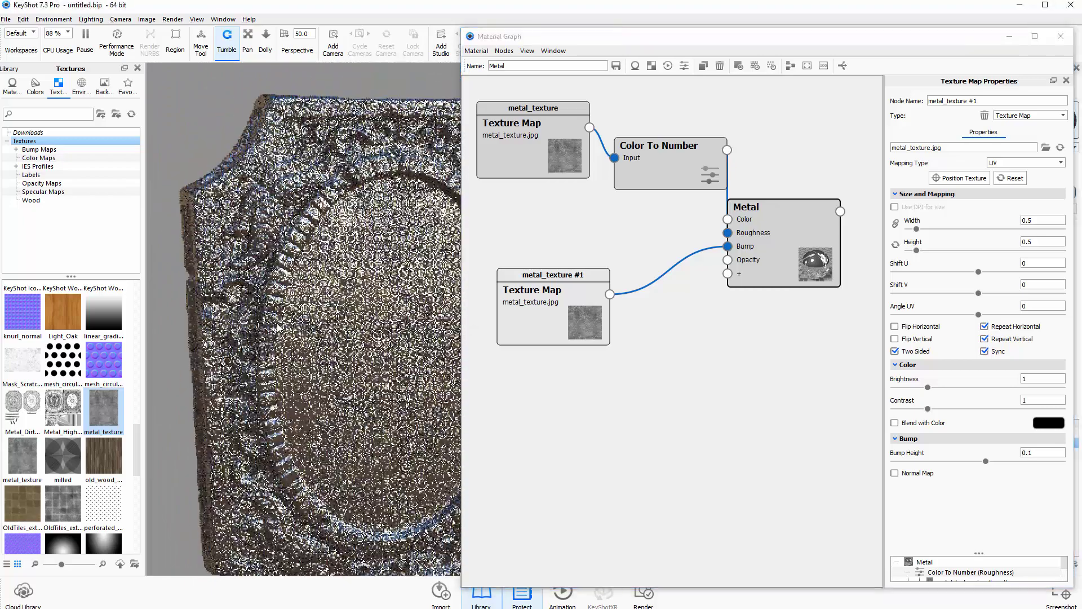
Step: Toggle the bump texture's color preview on and off, spread the graph nodes apart, and inspect the whole amulet from an angle
mouse_move(526, 322)
left_mouse_down()
mouse_move(562, 266)
mouse_move(564, 294)
mouse_move(606, 293)
mouse_move(611, 305)
left_mouse_up()
key("c")
key("c")
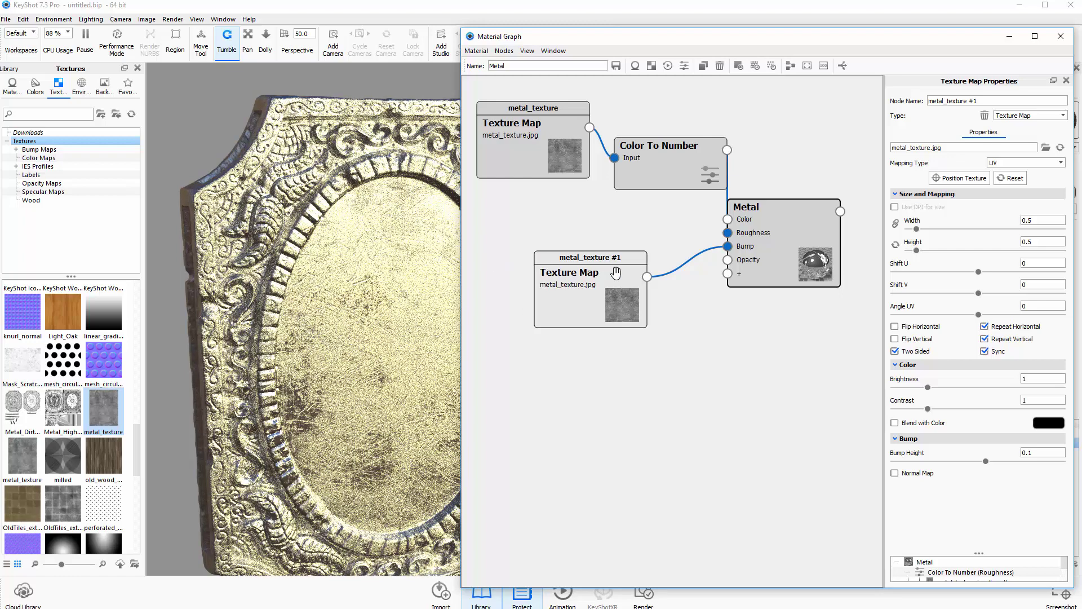
left_click_drag(706, 172, 688, 168)
left_click_drag(743, 209, 763, 245)
left_click_drag(557, 156, 542, 139)
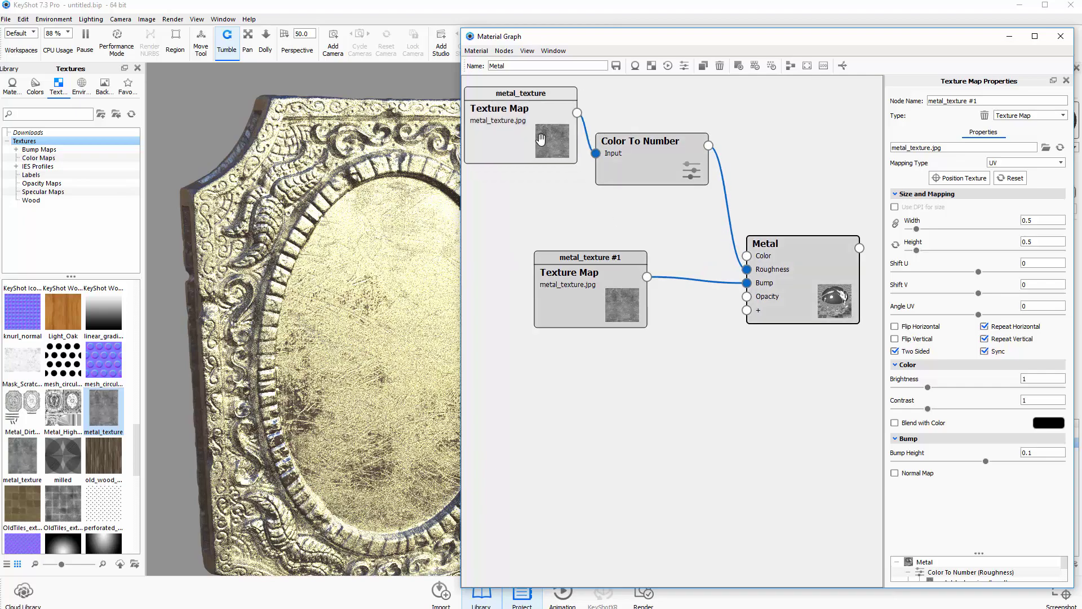
left_click_drag(633, 182, 648, 189)
left_click_drag(607, 293, 623, 276)
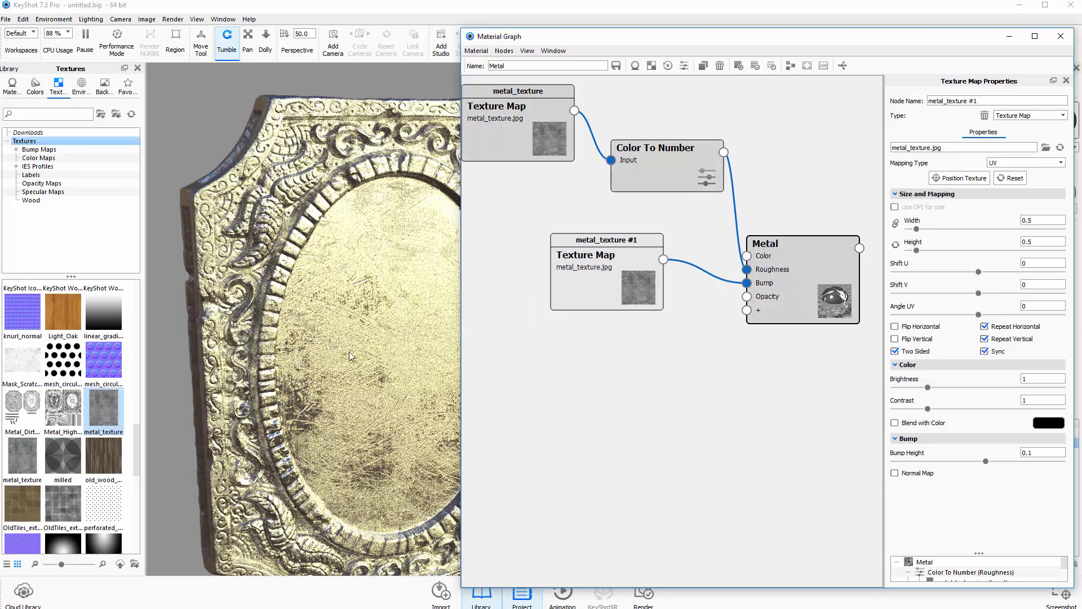
left_click_drag(350, 352, 303, 352)
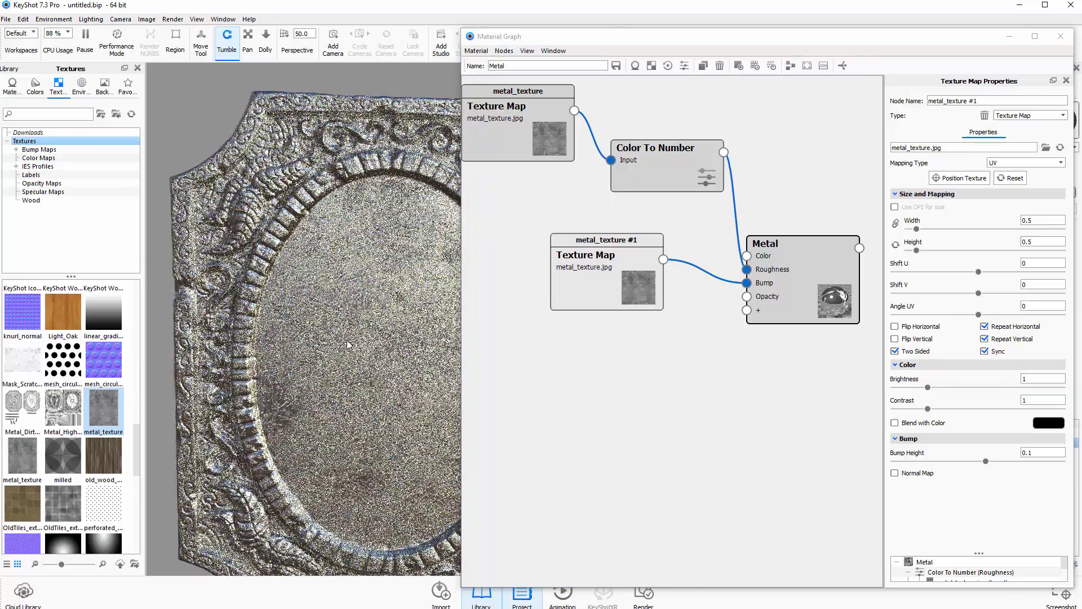
left_click_drag(298, 329, 234, 332)
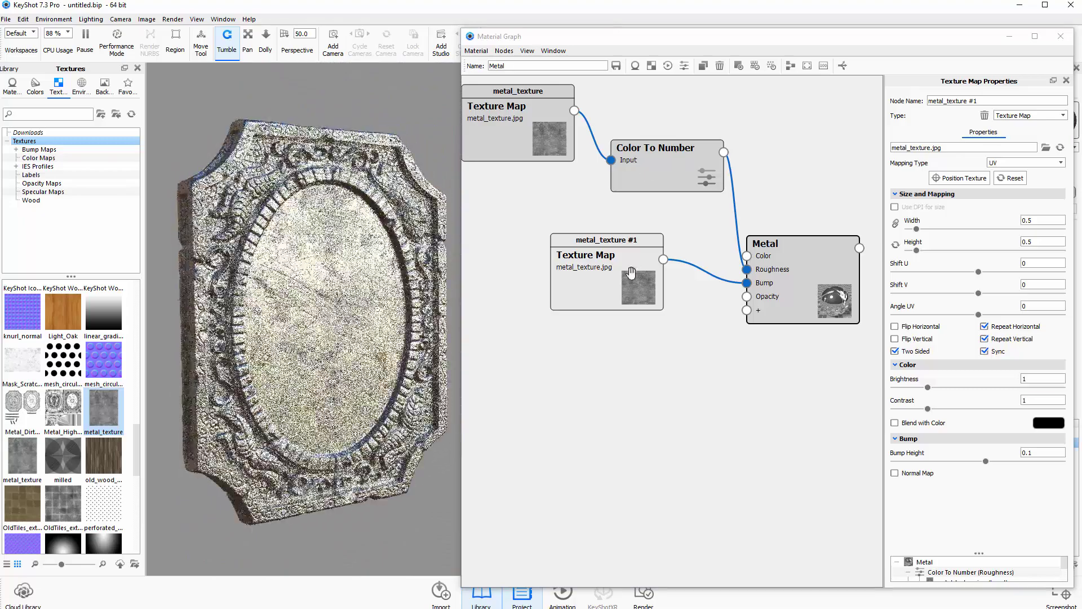
Step: Line up the metal_texture and Color To Number nodes beside the Metal node's Roughness input, with the bump texture below them
left_click_drag(627, 273, 615, 365)
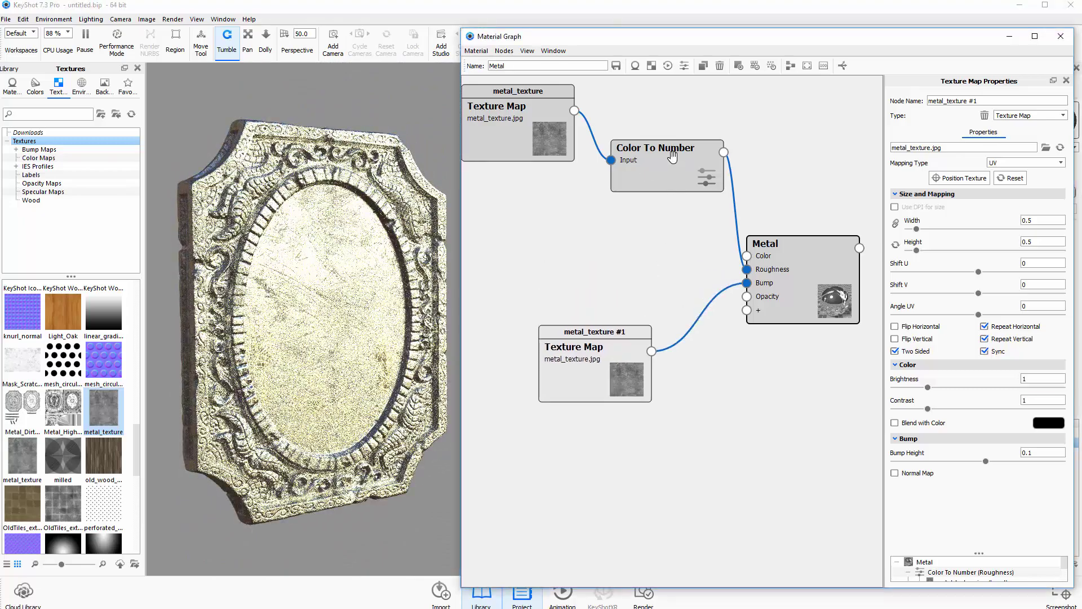
left_click_drag(670, 157, 620, 258)
left_click_drag(524, 118, 499, 199)
left_click_drag(788, 286, 805, 326)
left_click_drag(639, 258, 667, 269)
left_click_drag(615, 357, 654, 386)
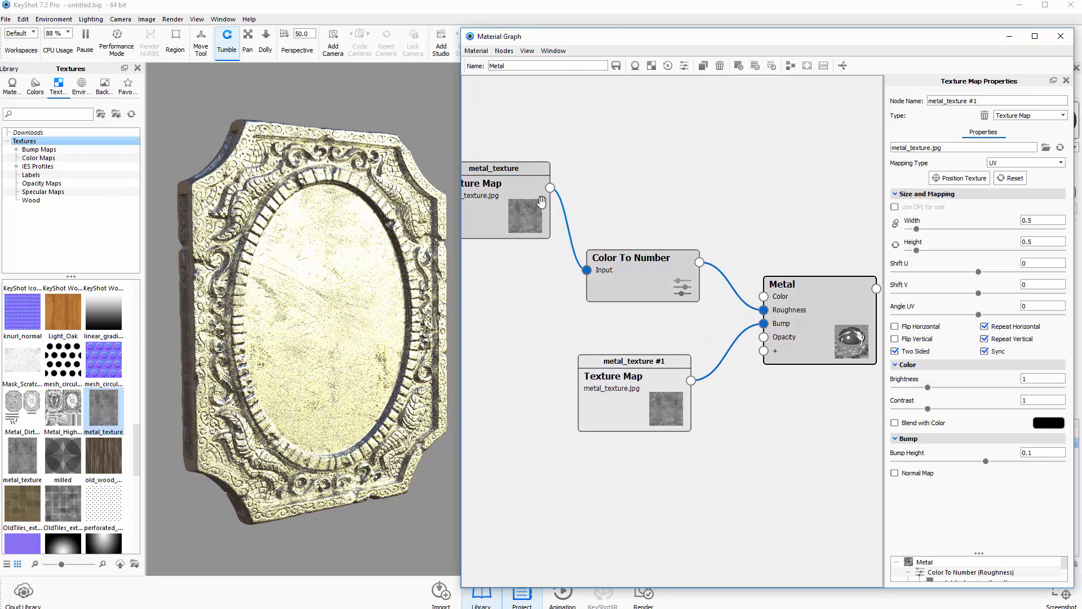
left_click_drag(543, 200, 558, 255)
left_click_drag(624, 276, 632, 318)
left_click_drag(554, 257, 552, 299)
Step: Try a reddish Color of RGB 218, 124, 124 on the Metal node, view the tinted amulet, and cancel the color change
left_click_drag(809, 314, 809, 307)
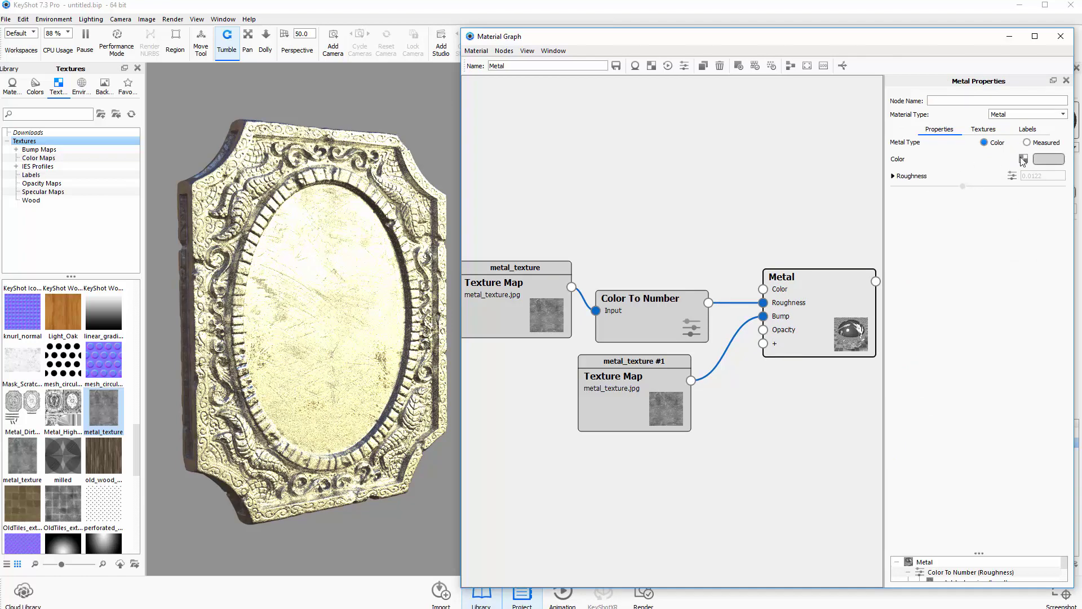
left_click(1050, 160)
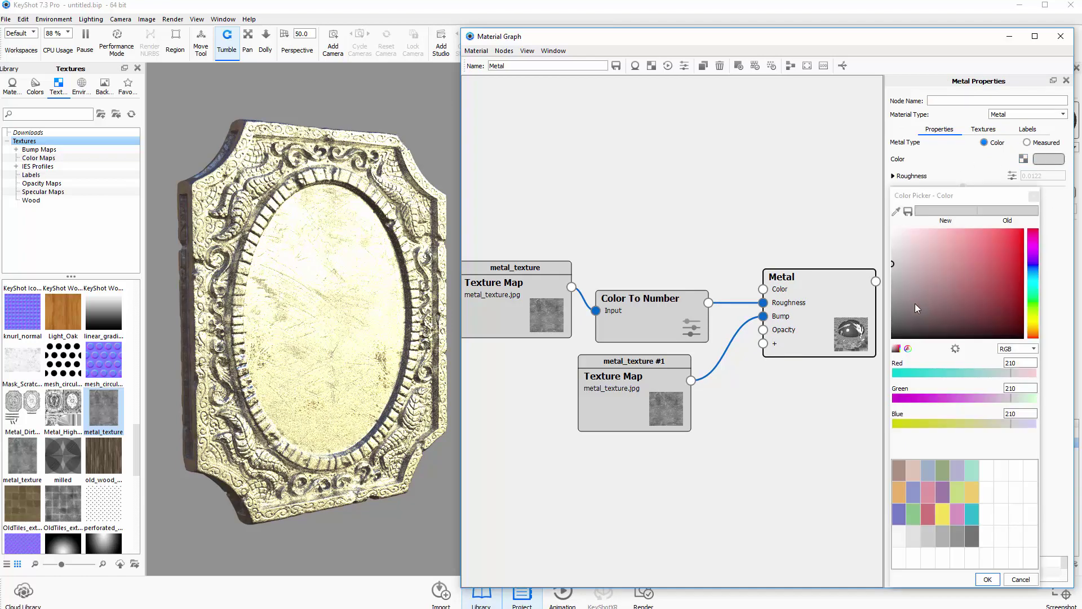
left_click_drag(947, 276, 981, 258)
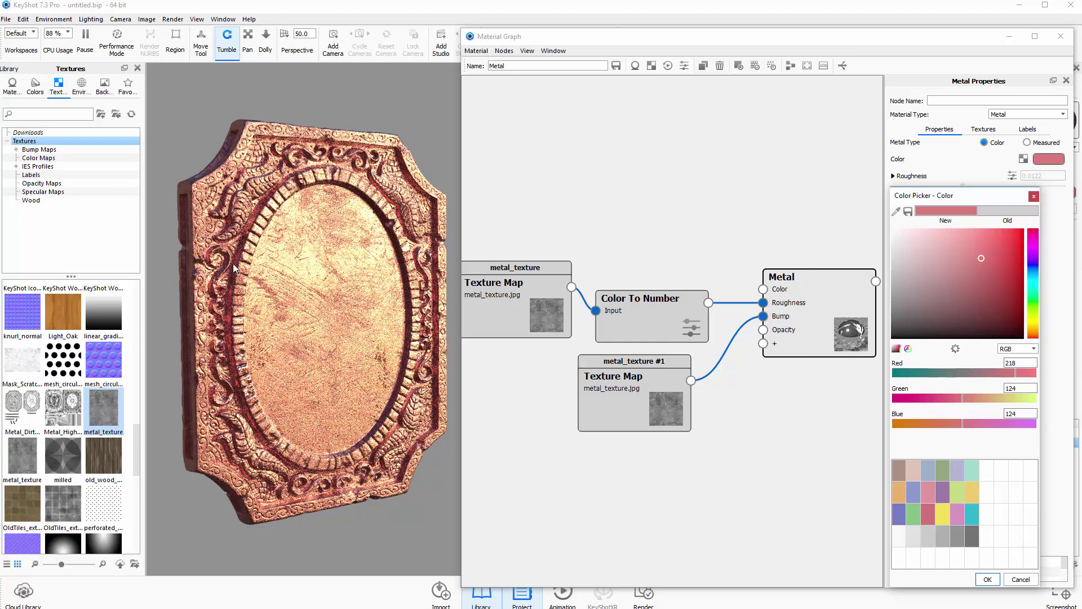
mouse_move(236, 268)
left_mouse_down()
mouse_move(371, 275)
mouse_move(180, 266)
mouse_move(239, 263)
left_mouse_up()
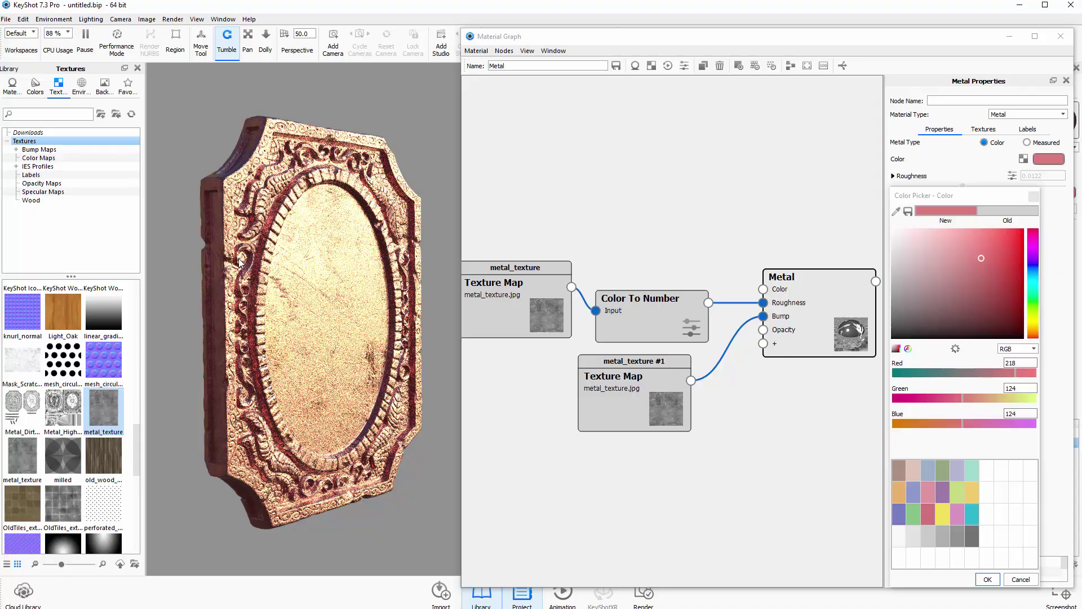
left_click_drag(241, 262, 390, 304)
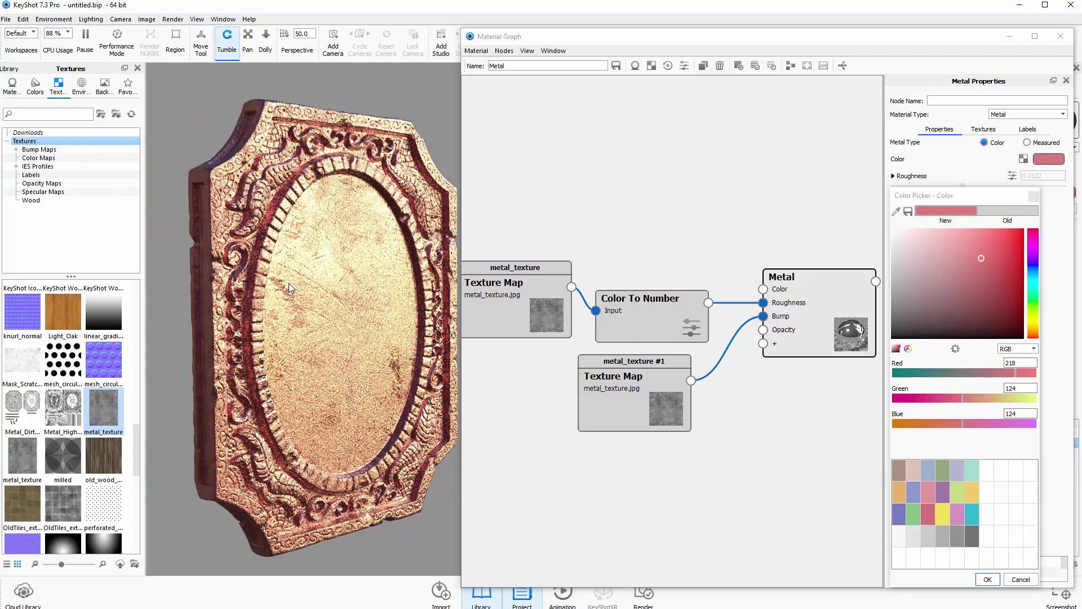
left_click_drag(309, 282, 332, 307)
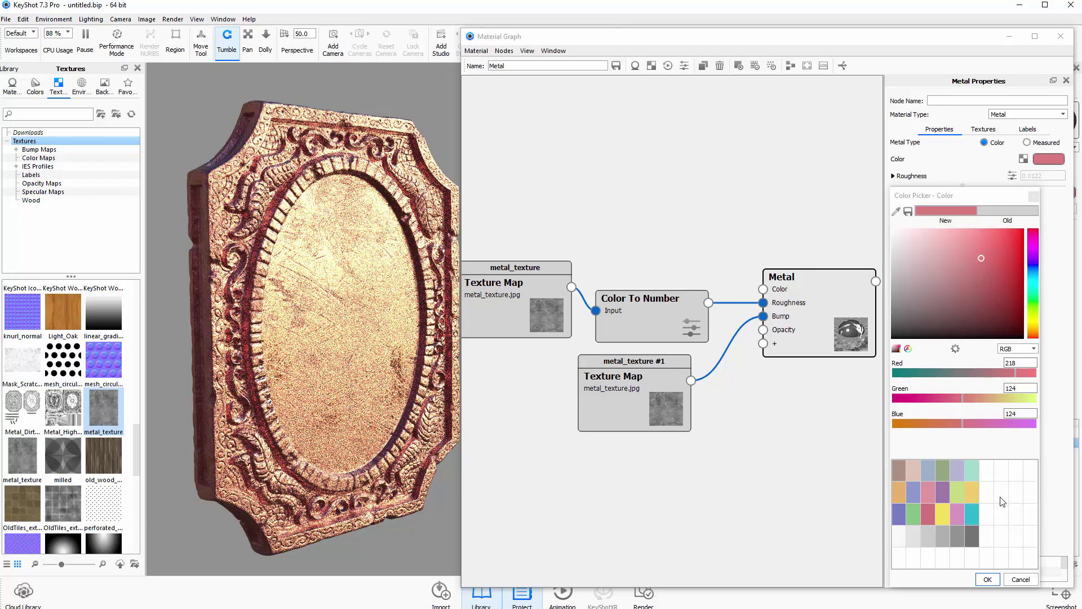
left_click(1021, 580)
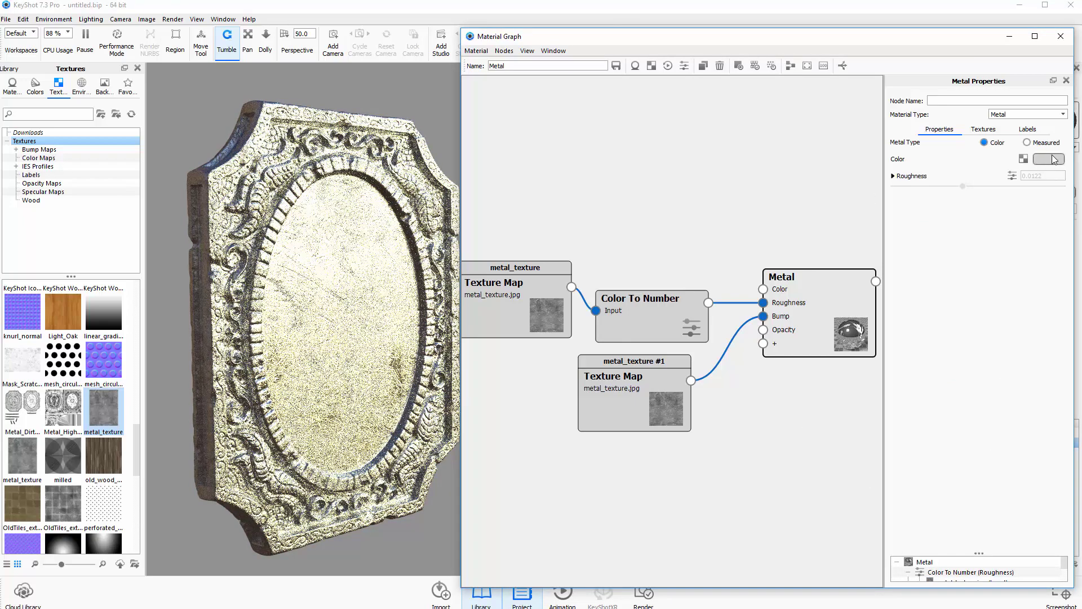
Step: Try driving the Metal node's Color with another duplicate of the metal_texture map, and delete that duplicate
left_click_drag(537, 307, 764, 289)
right_click(535, 300)
left_click(581, 319)
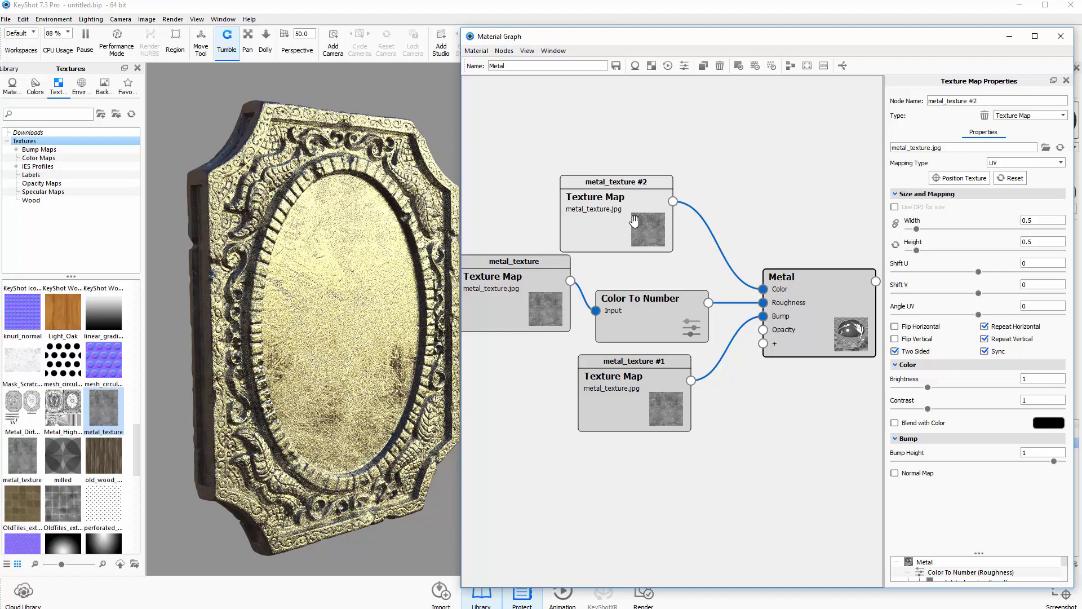
left_click_drag(639, 228, 617, 205)
key("c")
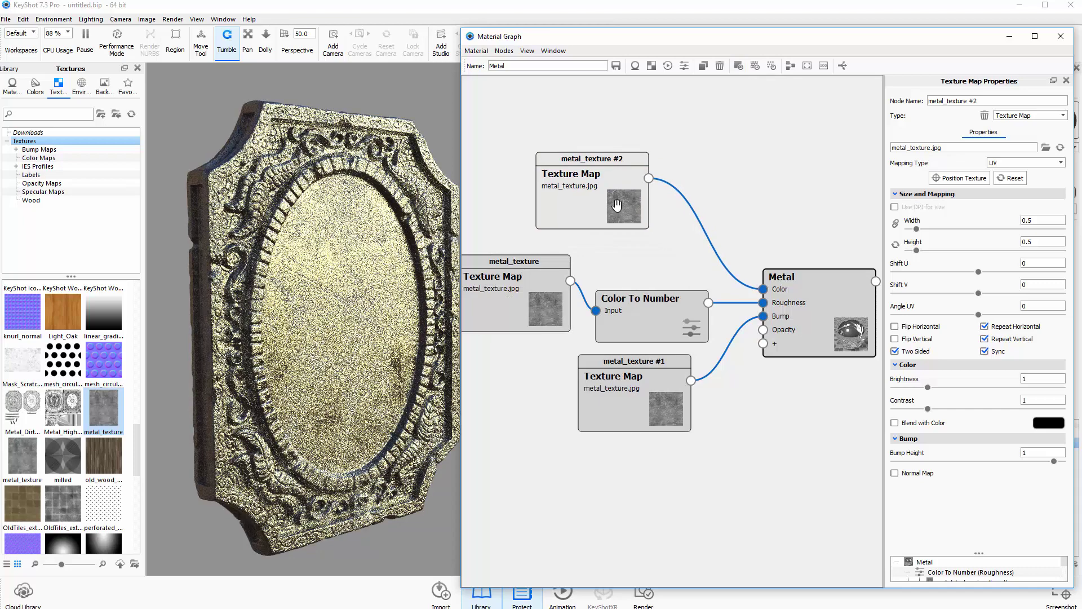
key("Delete")
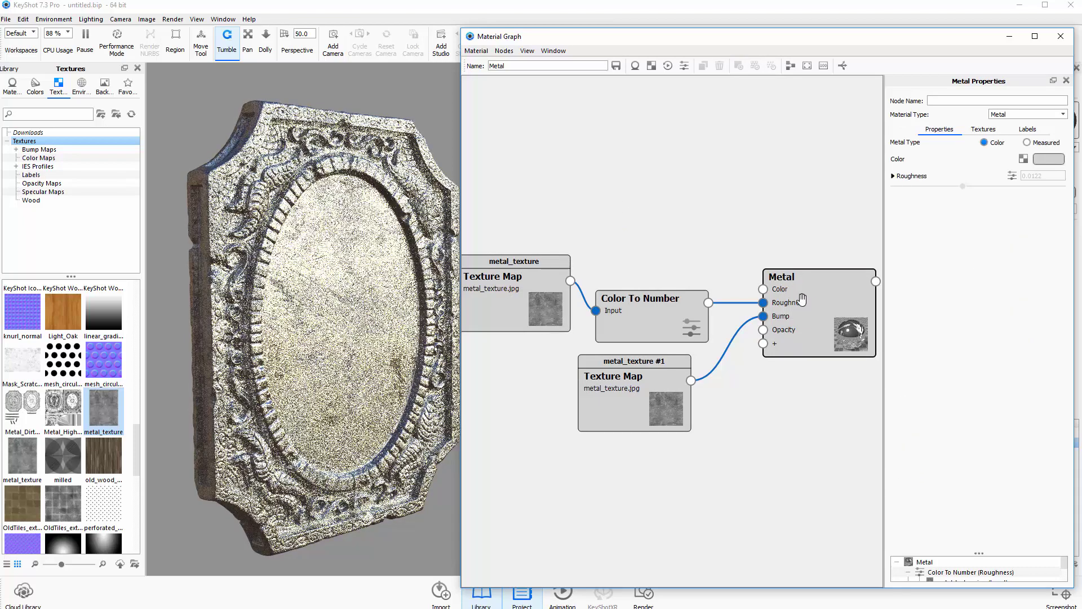
Step: Space out the nodes so the roughness branch sits above the bump texture, with the Metal node lower beside them
left_click_drag(802, 299, 802, 319)
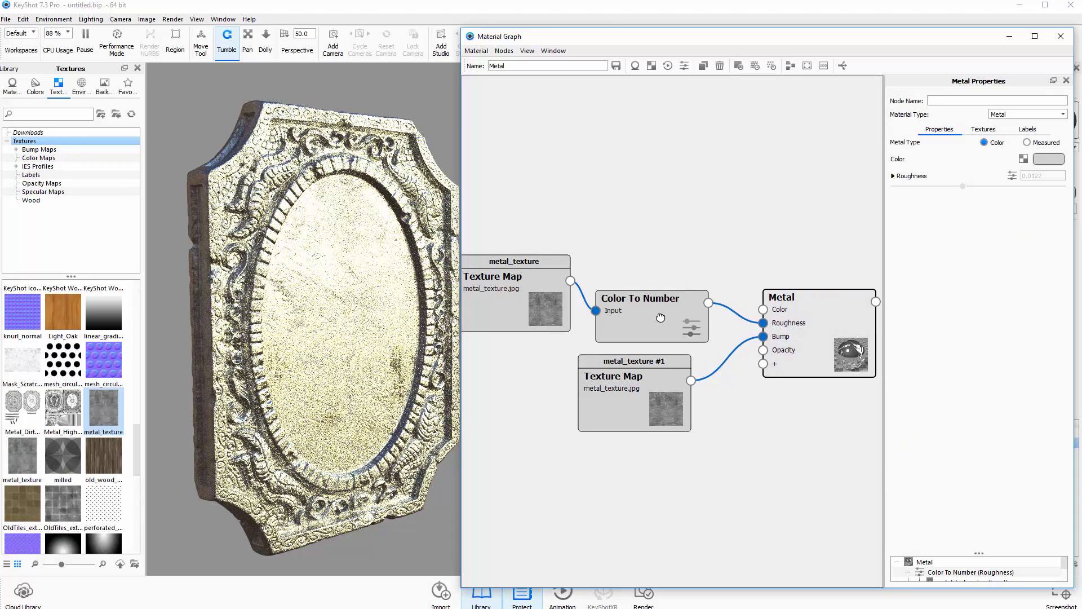
left_click_drag(522, 279, 539, 239)
left_click_drag(621, 309, 640, 276)
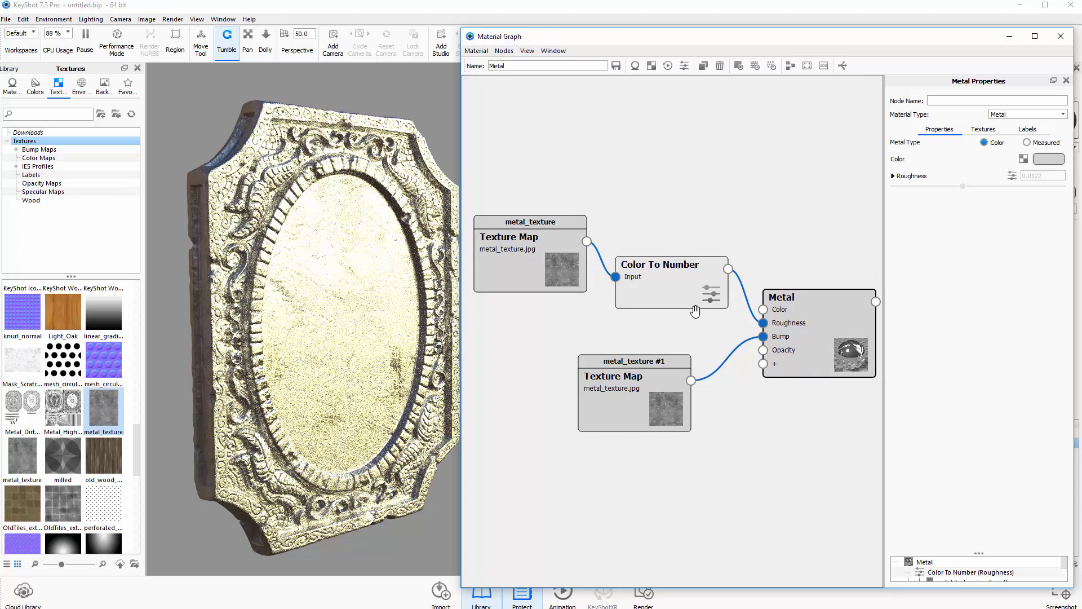
left_click_drag(659, 379, 695, 358)
left_click_drag(797, 354, 793, 370)
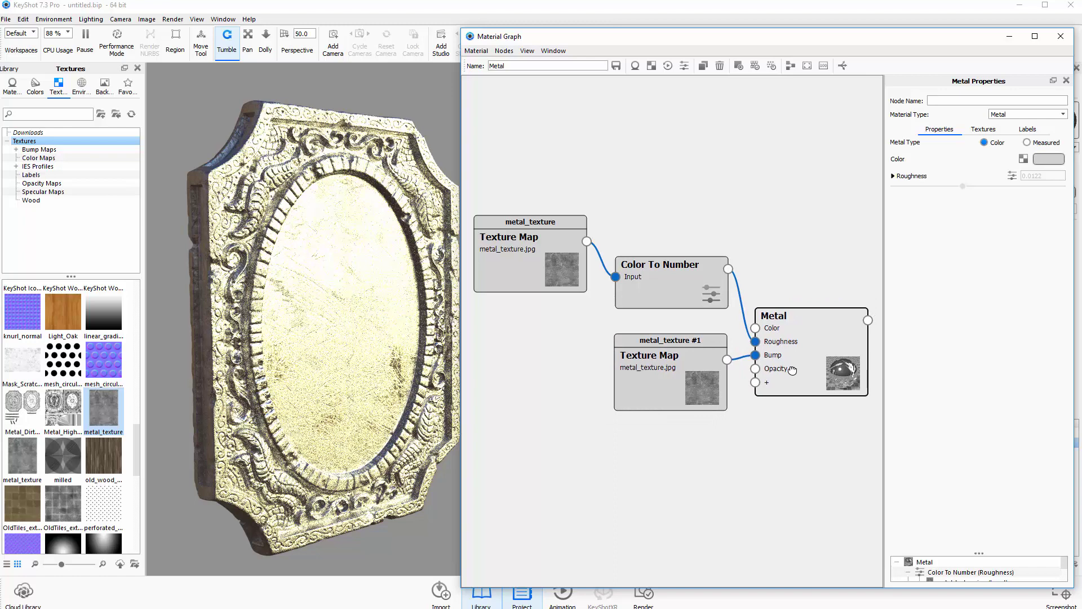
left_click_drag(680, 344, 662, 349)
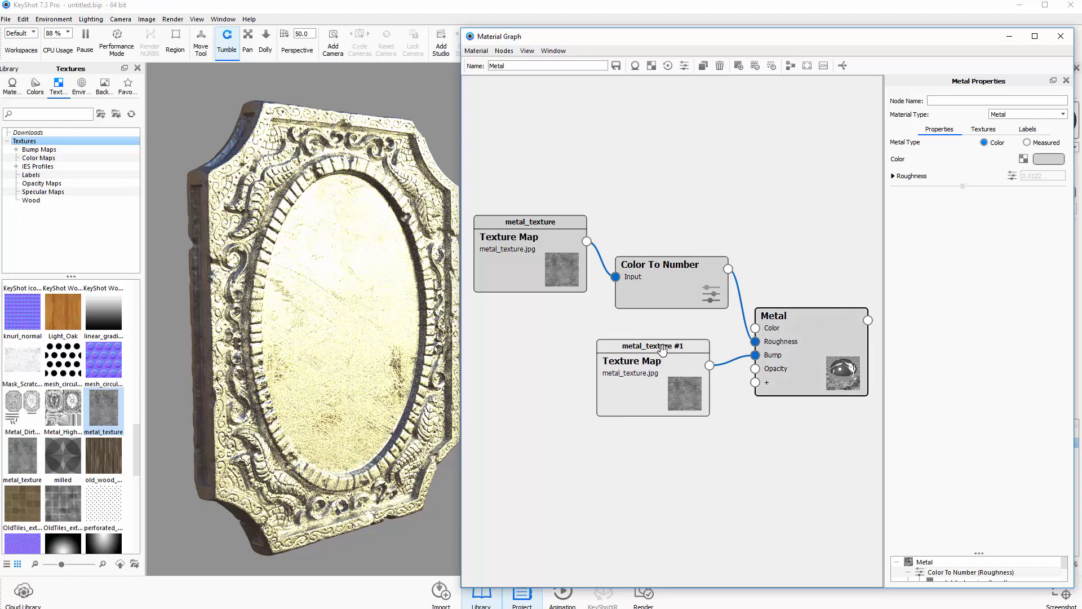
Step: Rename the bump texture node Metal Bump and the roughness texture node metal_Roughness
double_click(662, 349)
left_click_drag(988, 103, 944, 100)
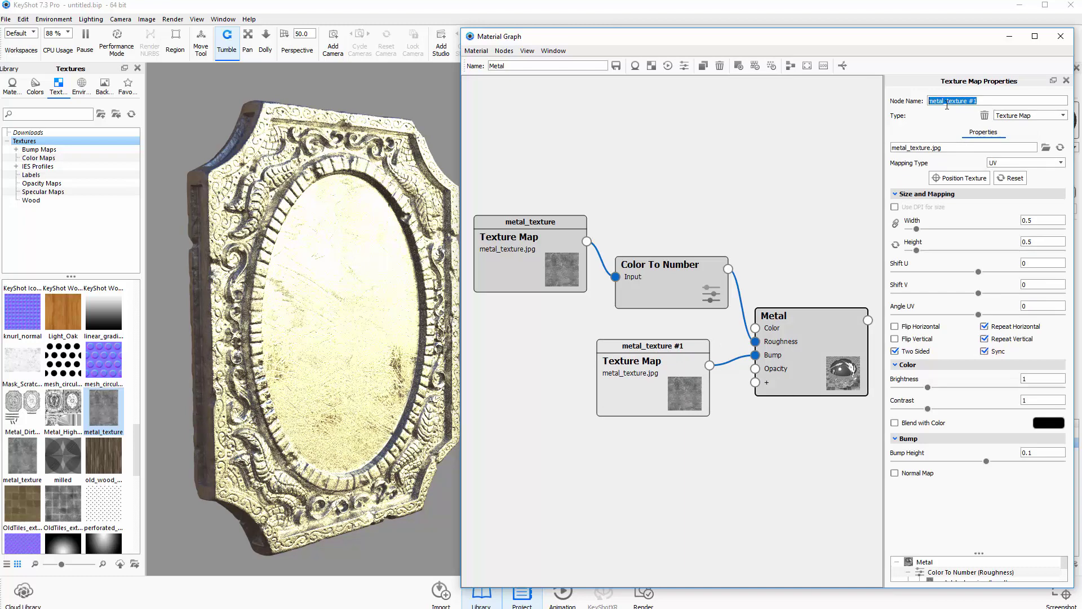
type("Metal Bump")
key("Return")
left_click(544, 240)
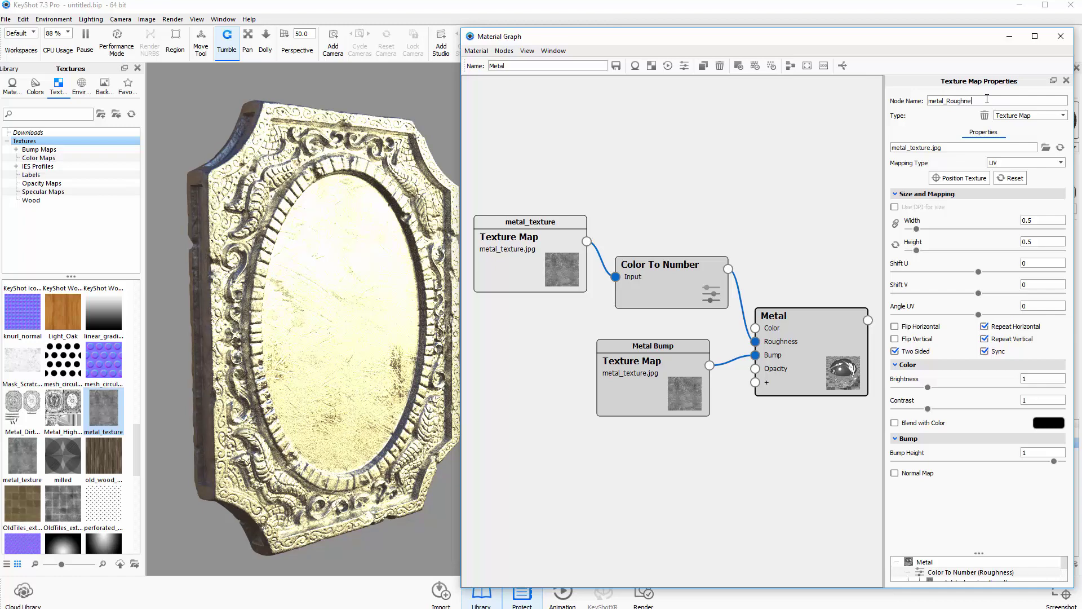
key("Return")
left_click_drag(823, 349, 823, 350)
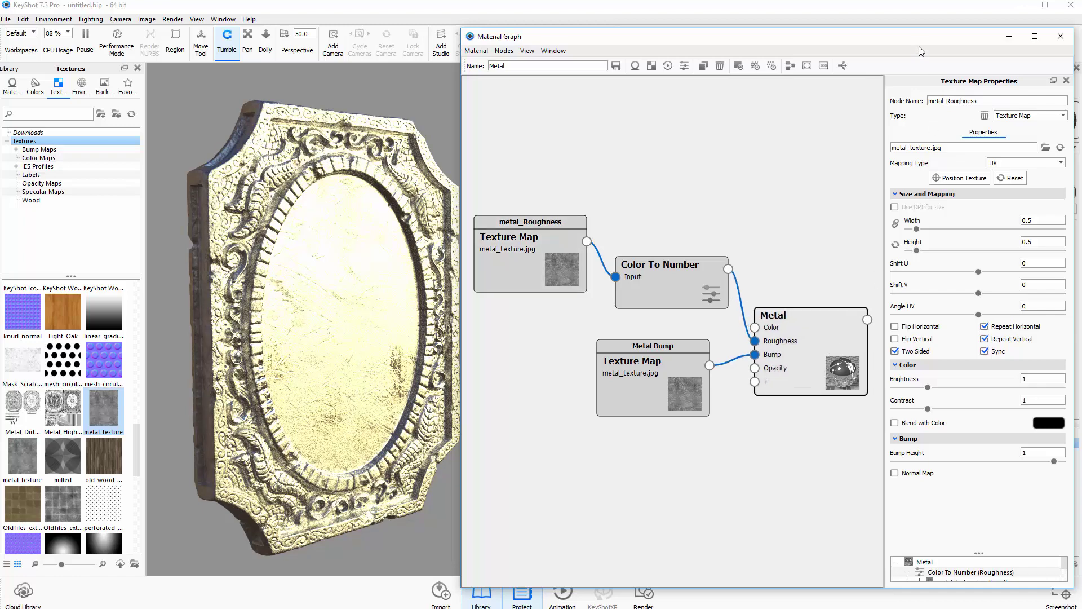
left_click_drag(918, 47, 889, 41)
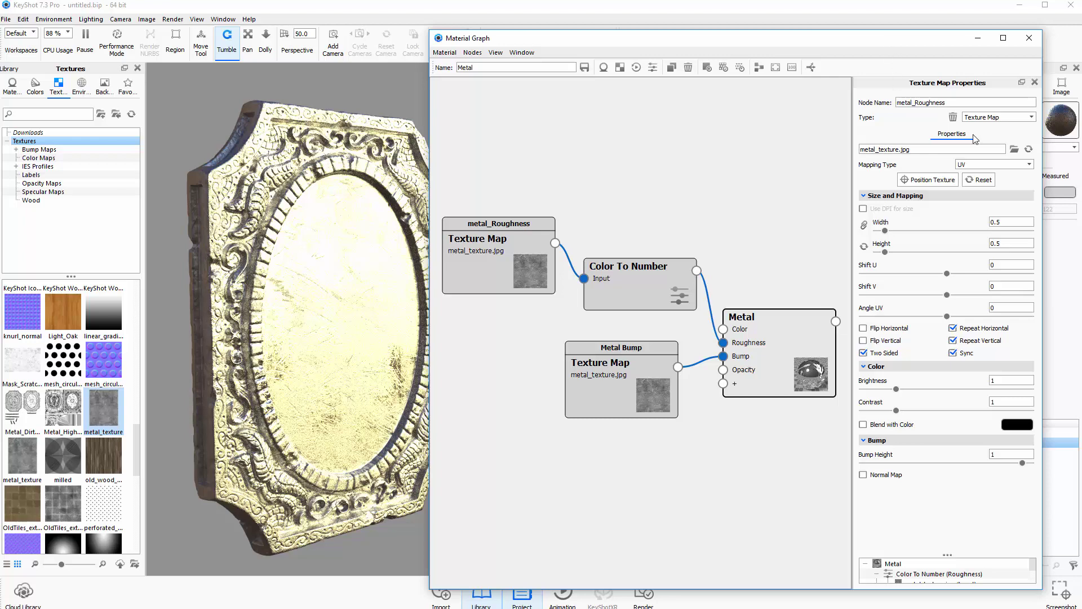
left_click(583, 68)
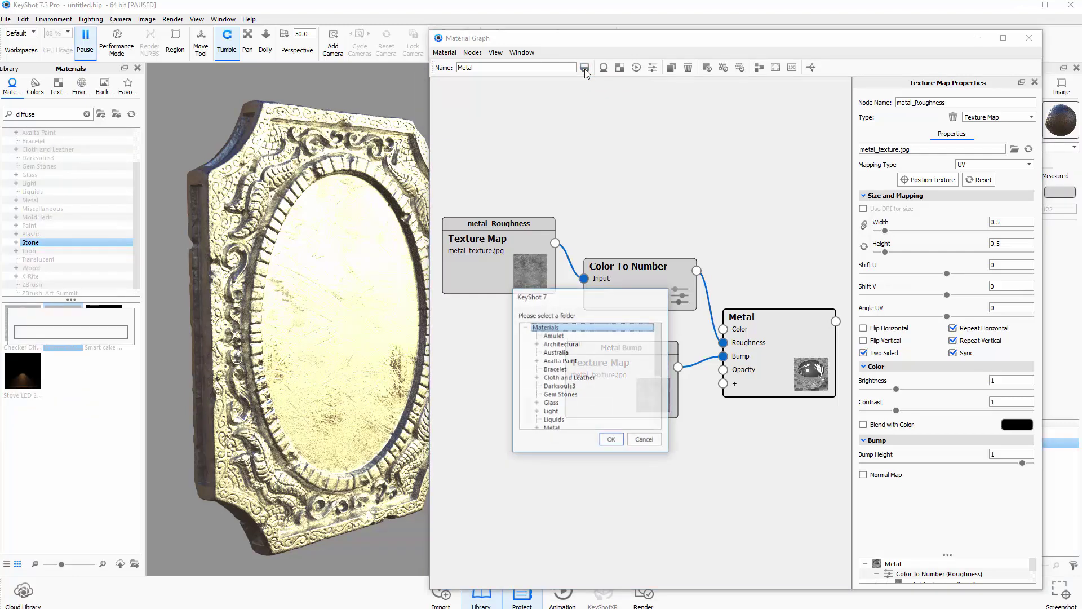
left_click_drag(599, 303, 584, 167)
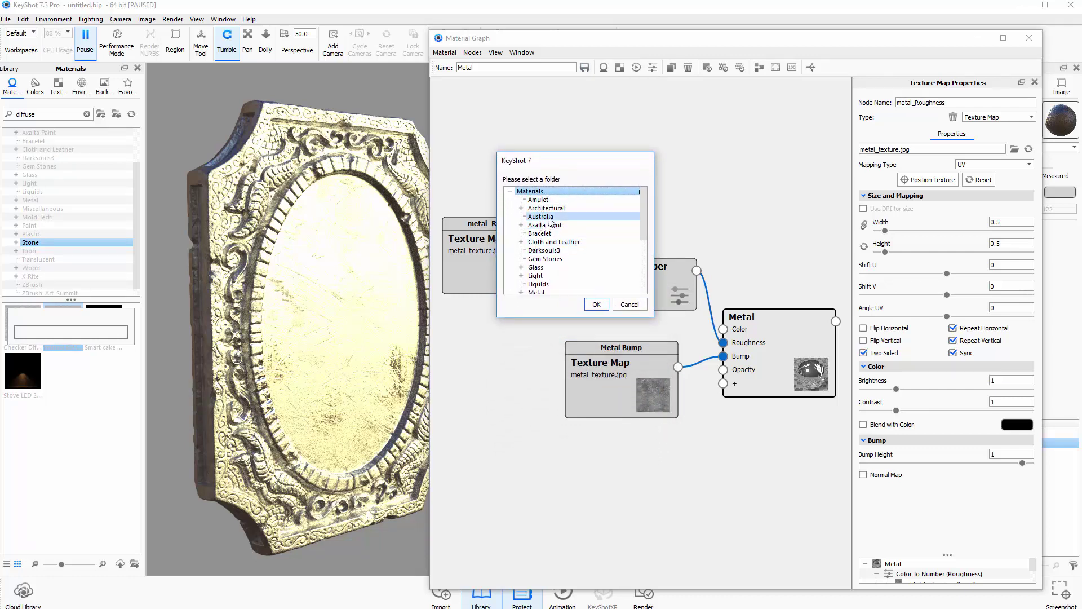
mouse_move(642, 219)
left_mouse_down()
mouse_move(638, 265)
mouse_move(637, 210)
left_mouse_up()
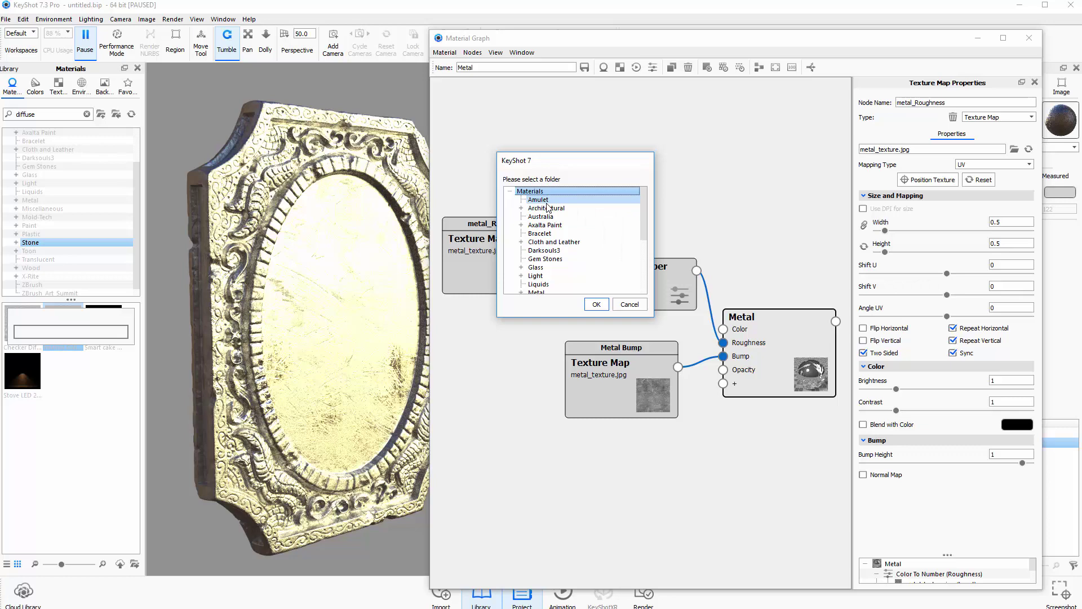
left_click(630, 305)
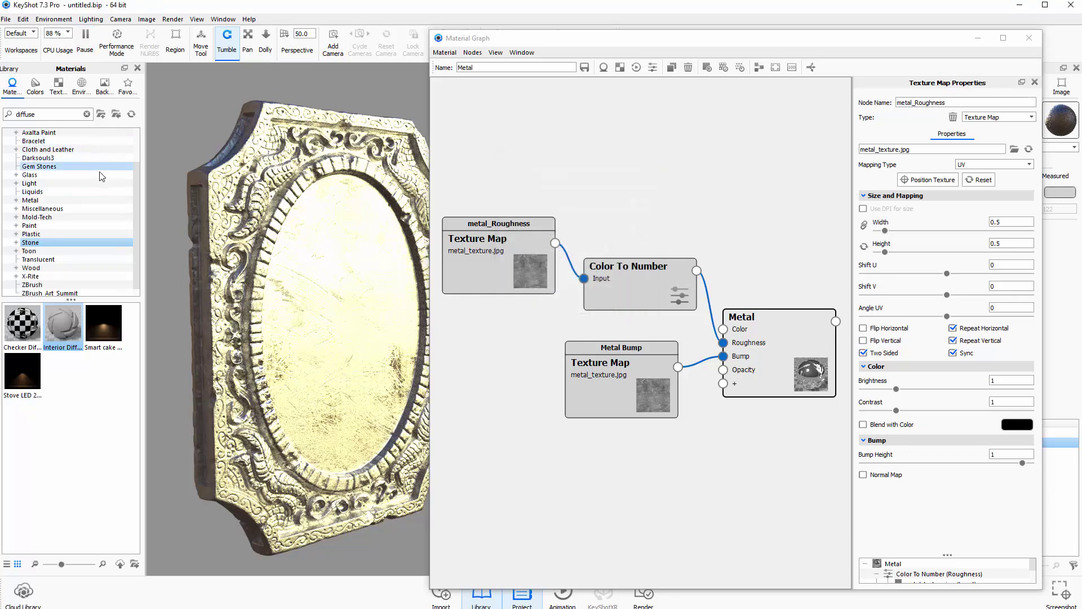
Step: Add a folder named Amulet_Demo to the Materials library and select it
left_click(66, 149)
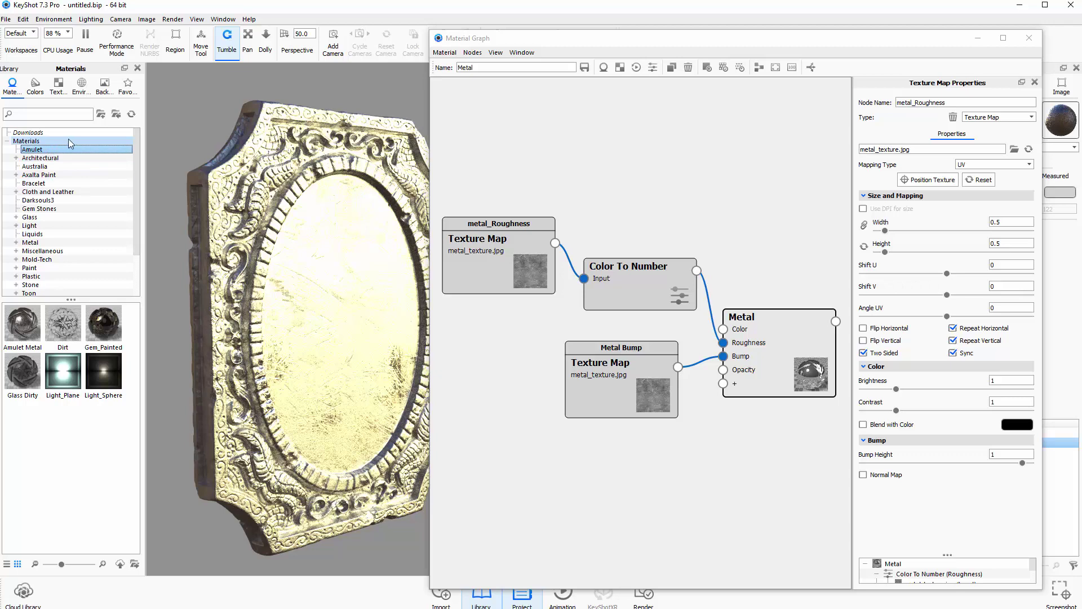
left_click(31, 143)
right_click(32, 143)
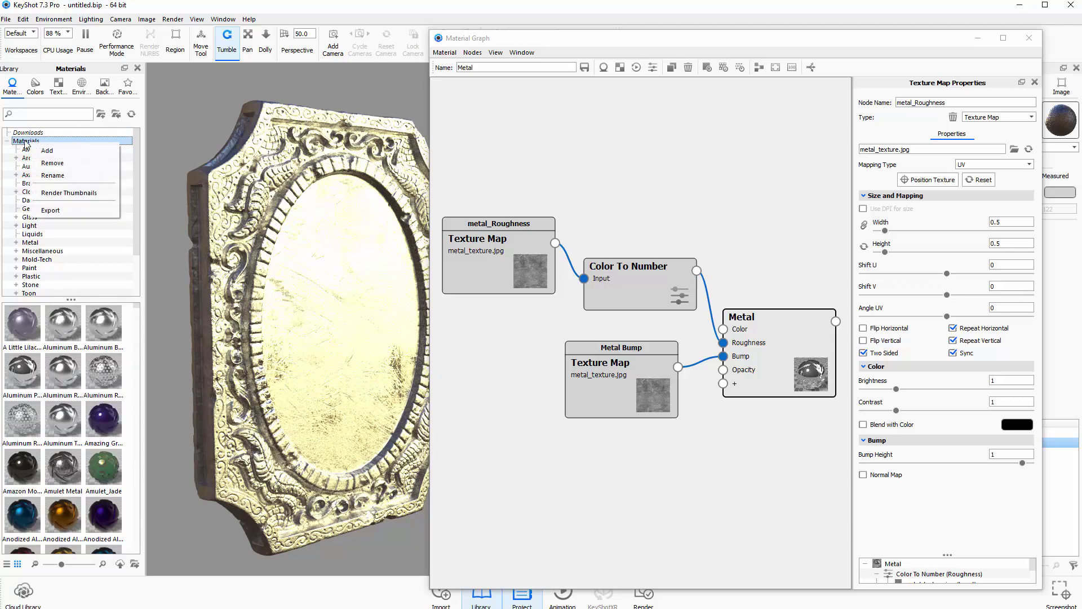
left_click(45, 151)
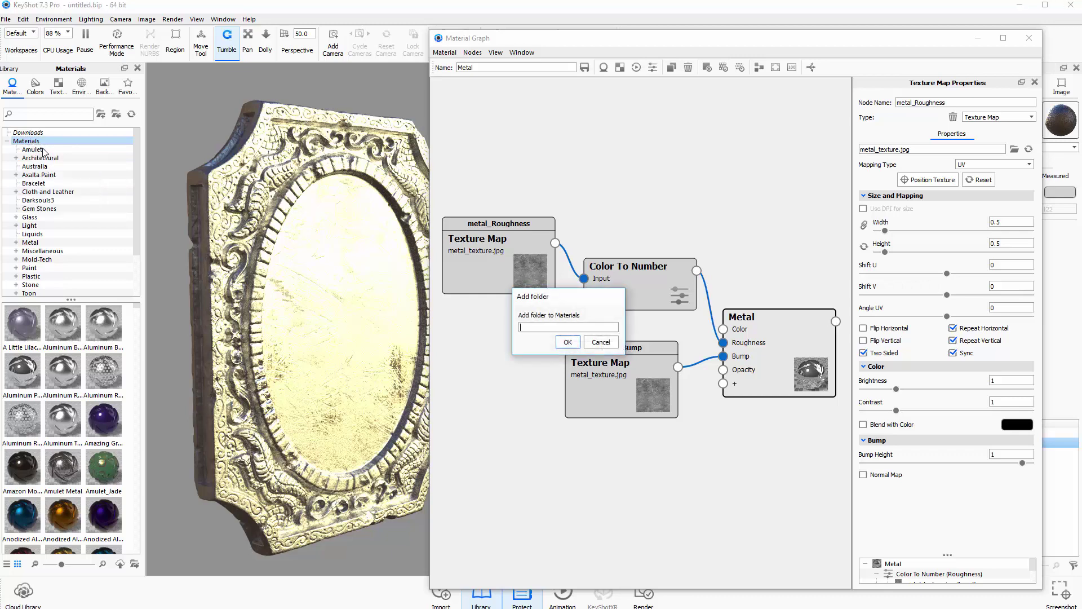
left_click_drag(561, 295, 193, 225)
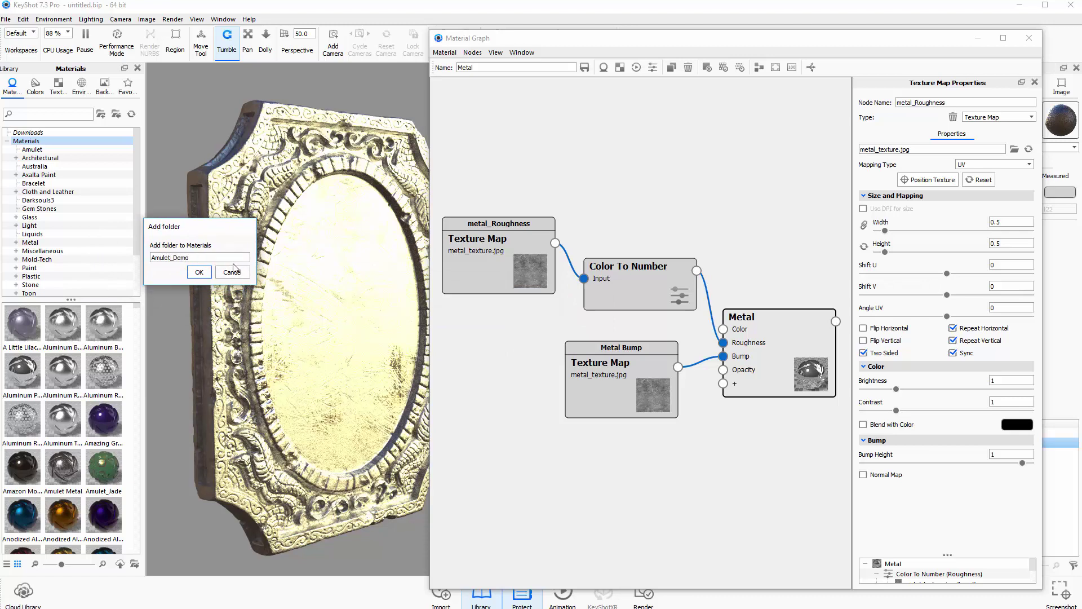
left_click(199, 272)
left_click(30, 158)
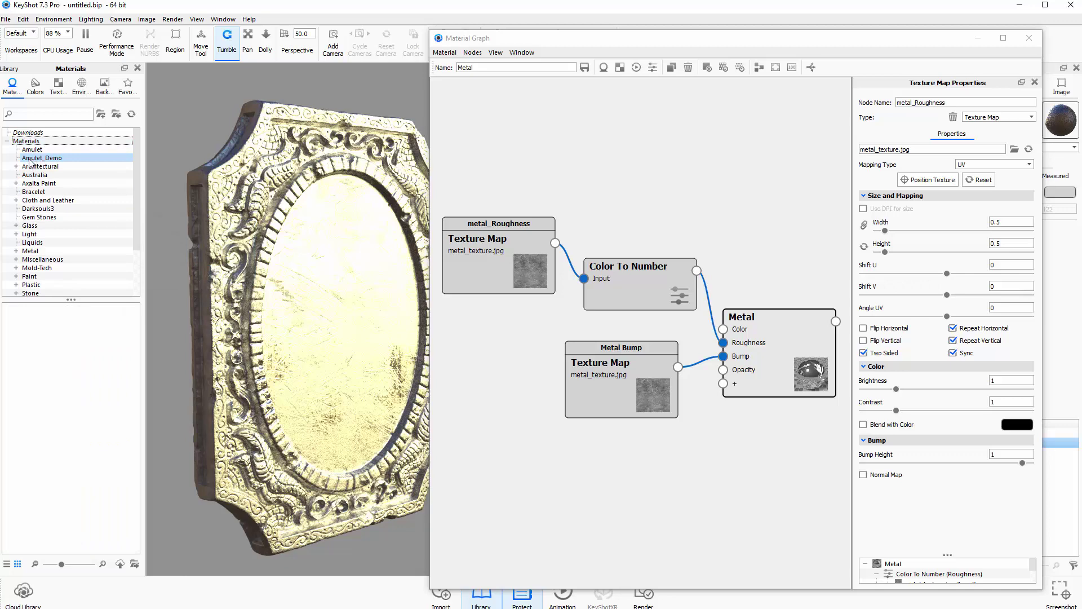
left_click(35, 149)
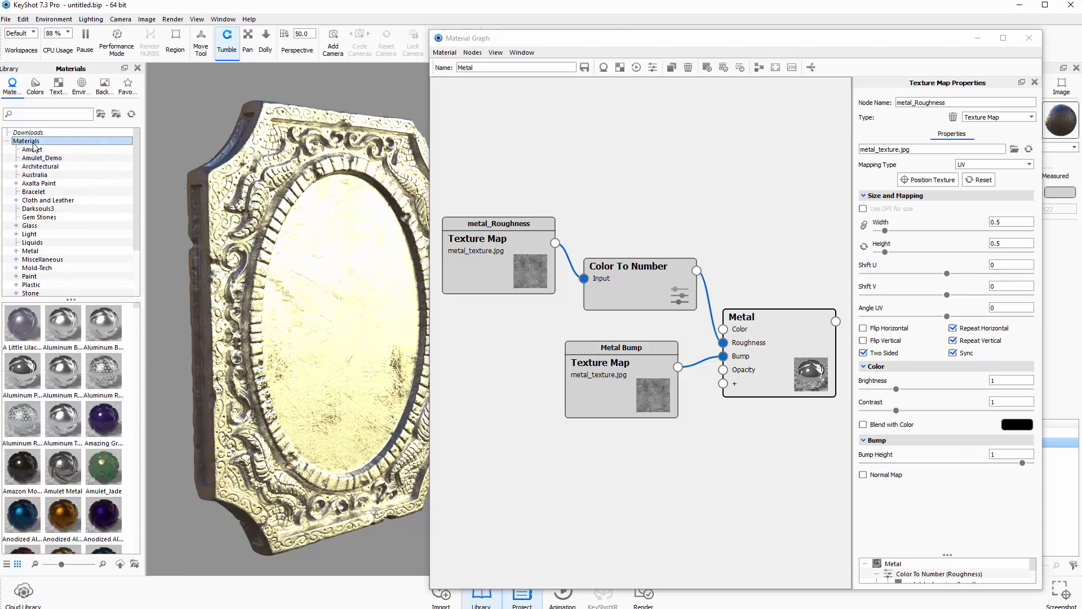
left_click(43, 158)
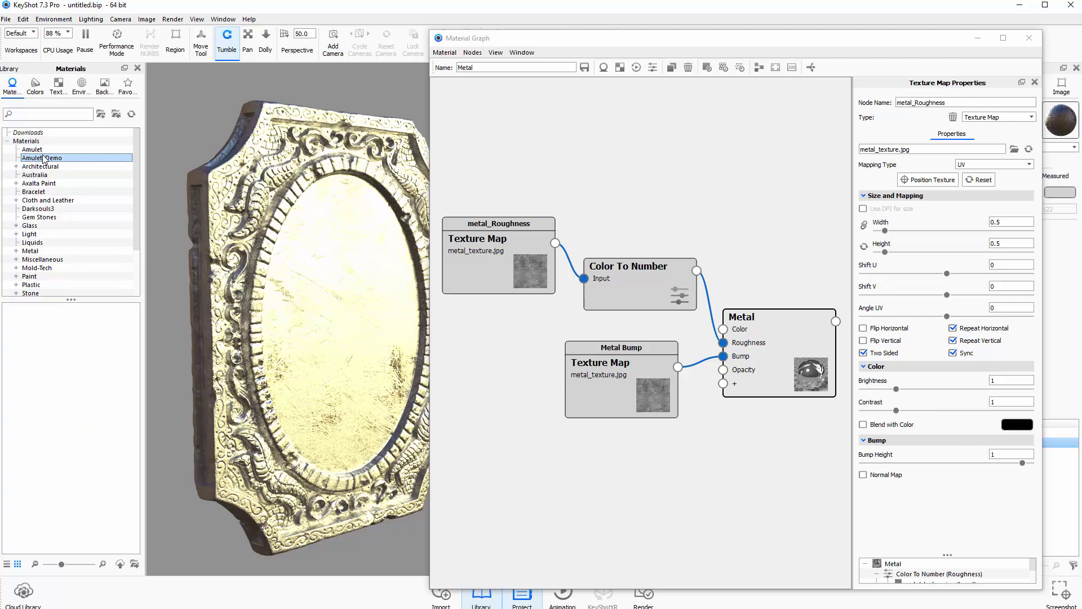
right_click(47, 162)
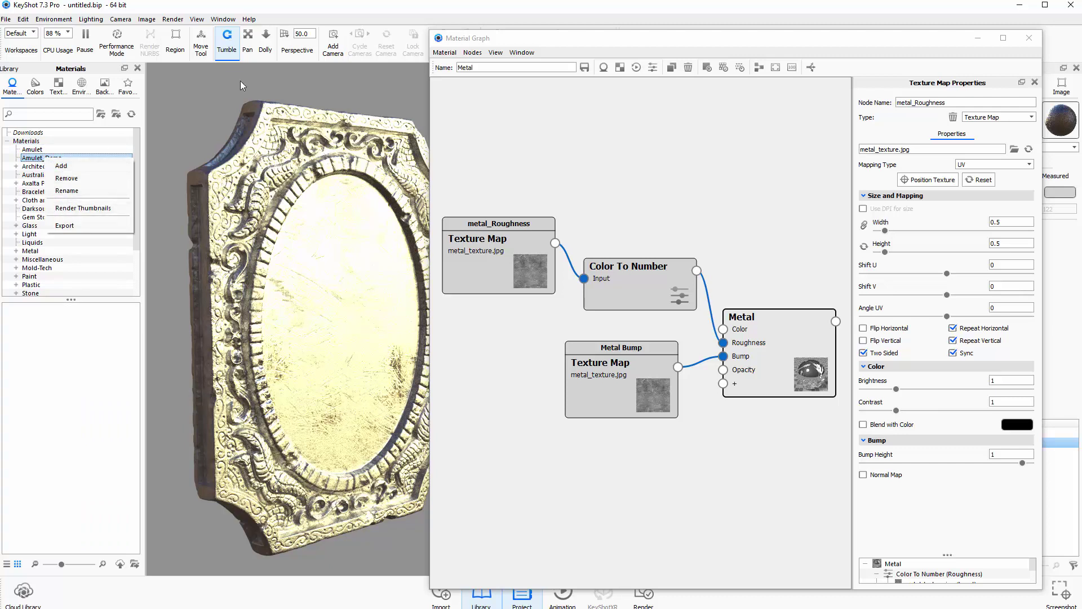
left_click(362, 8)
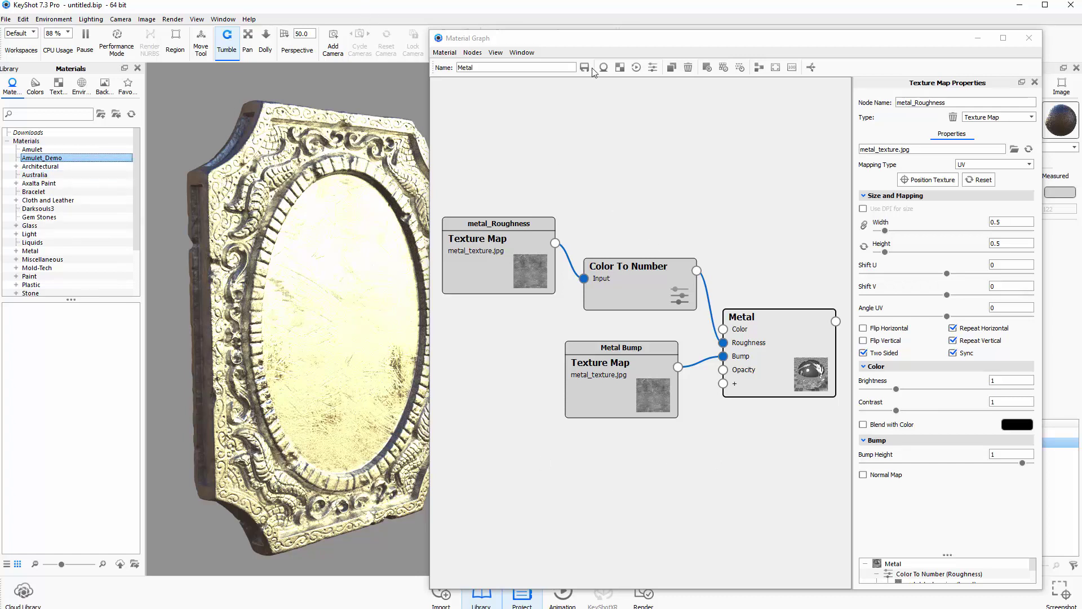
Step: Save the Metal material to the Amulet_Demo library folder without overwriting the existing Metal material
left_click_drag(589, 44, 568, 39)
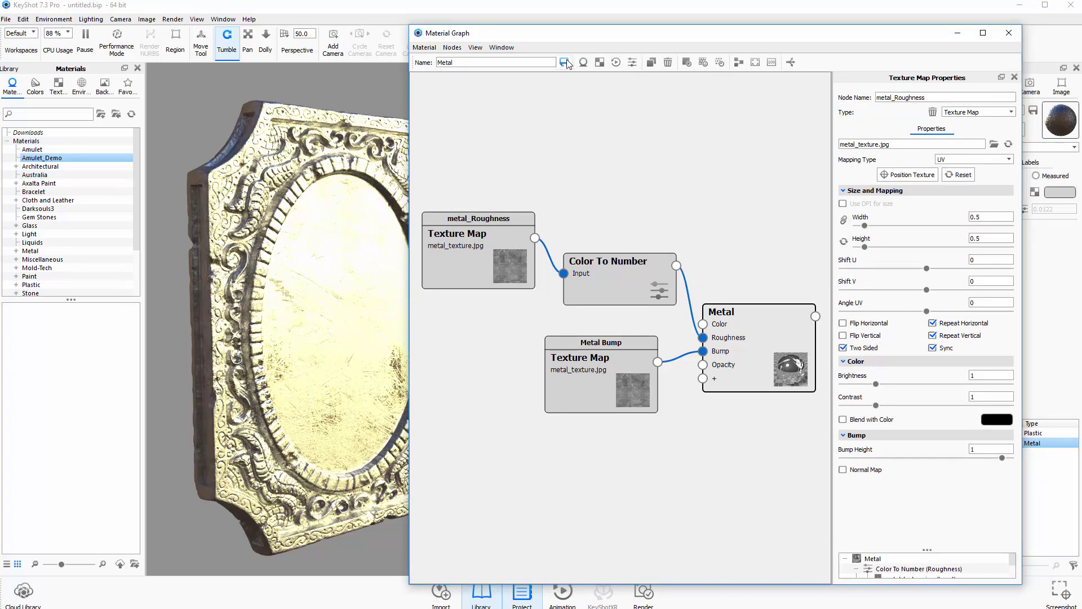
left_click(564, 62)
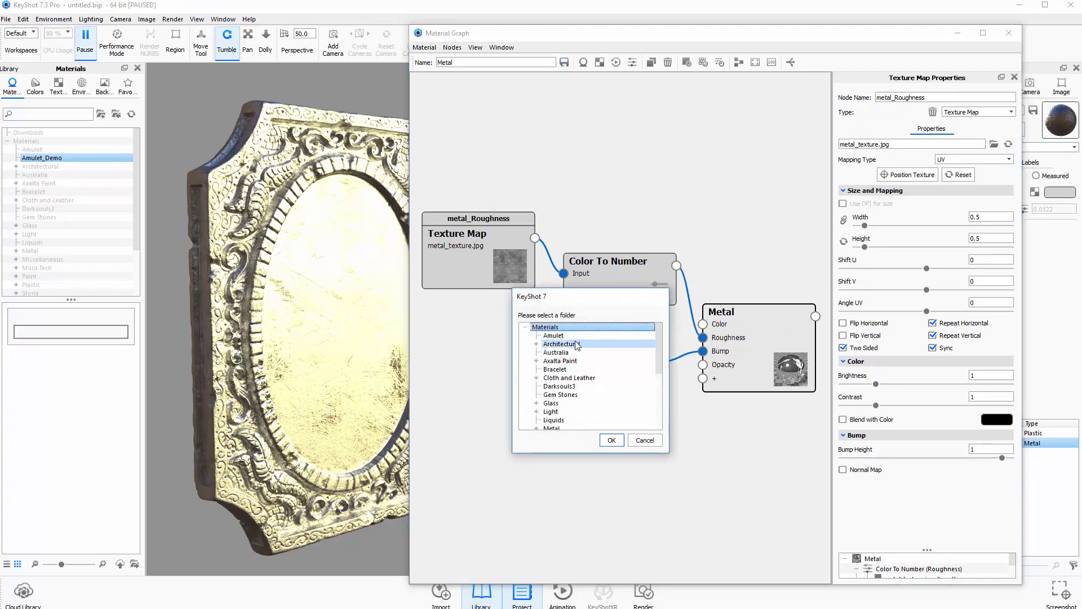
left_click_drag(657, 348, 660, 411)
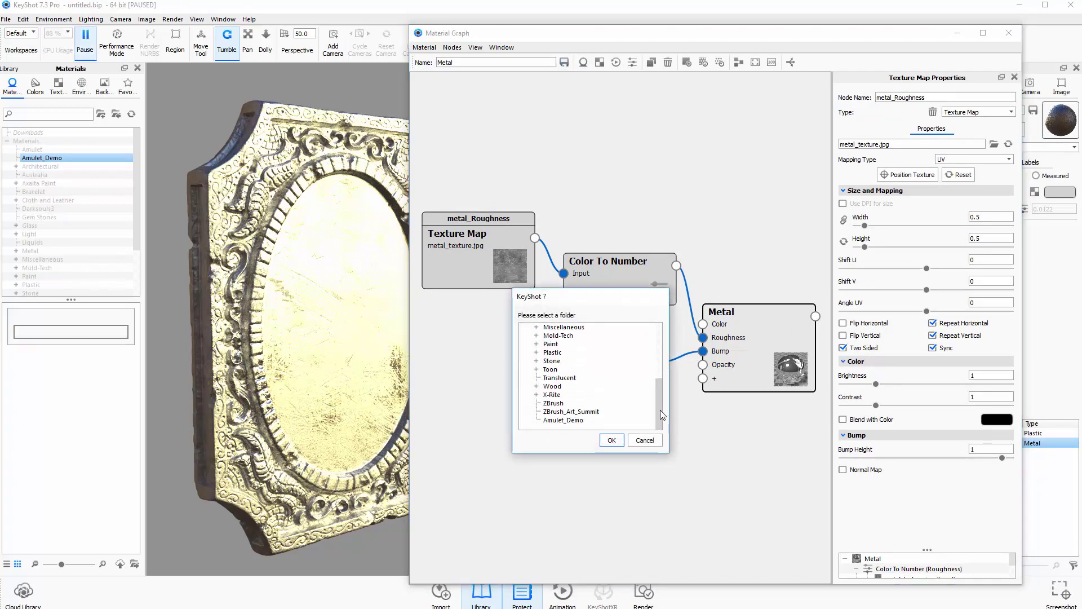
left_click(577, 421)
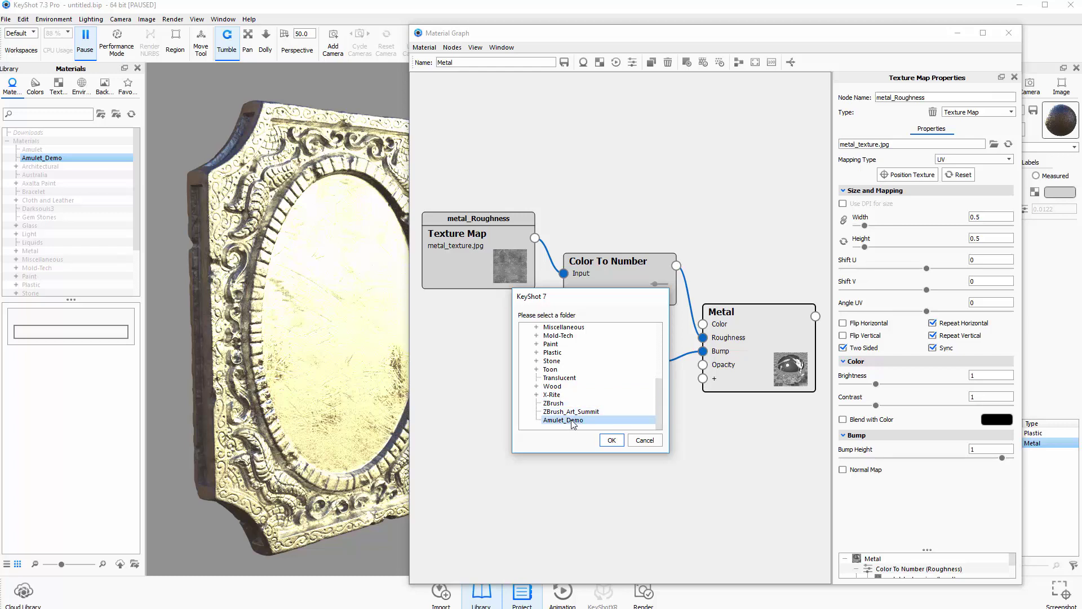
left_click_drag(658, 394, 666, 433)
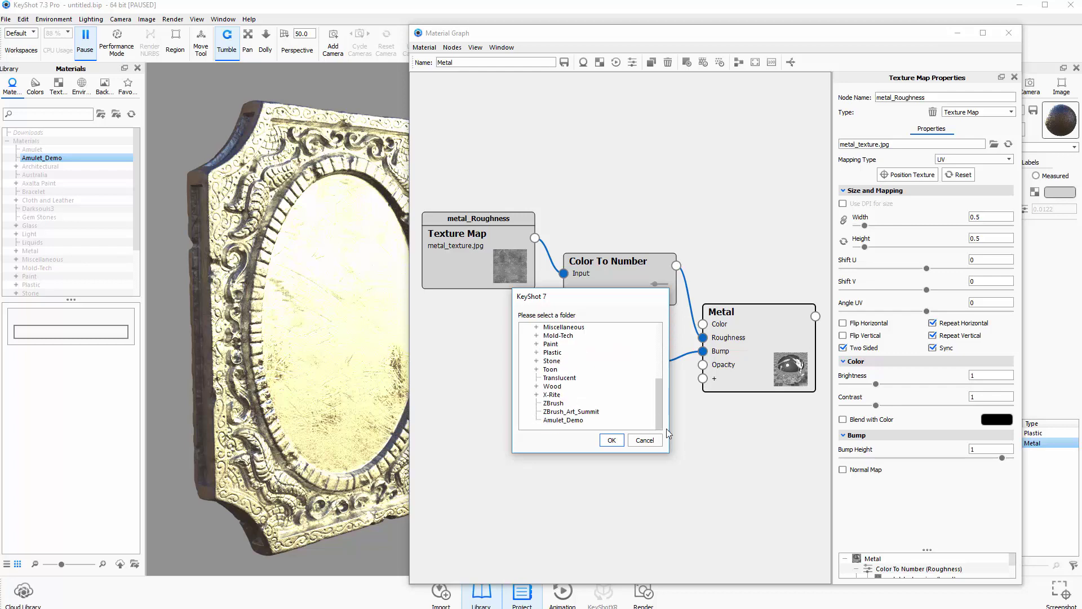
left_click(593, 420)
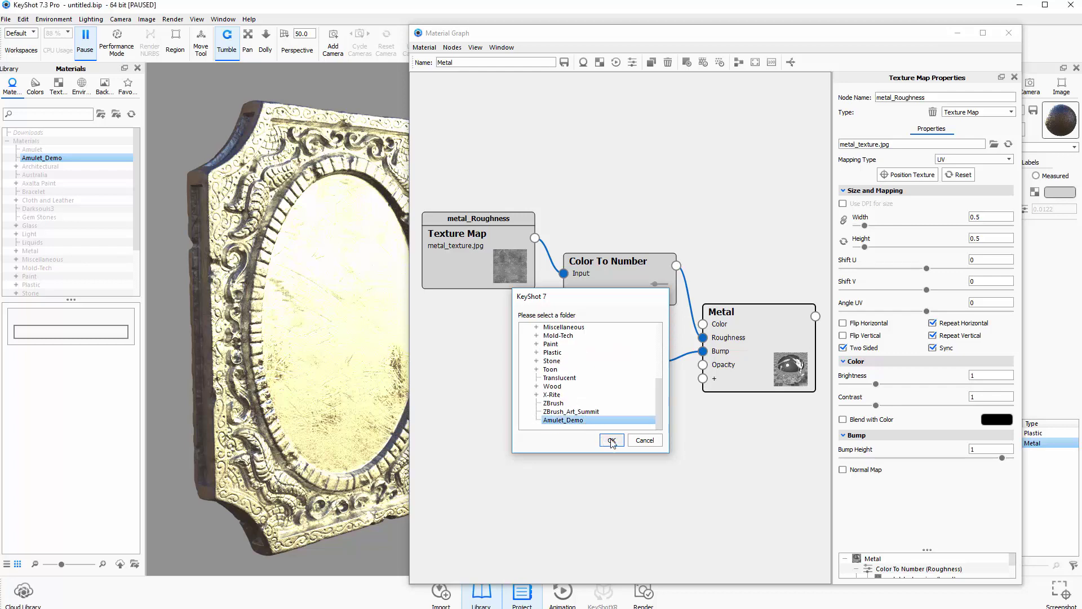
left_click(611, 441)
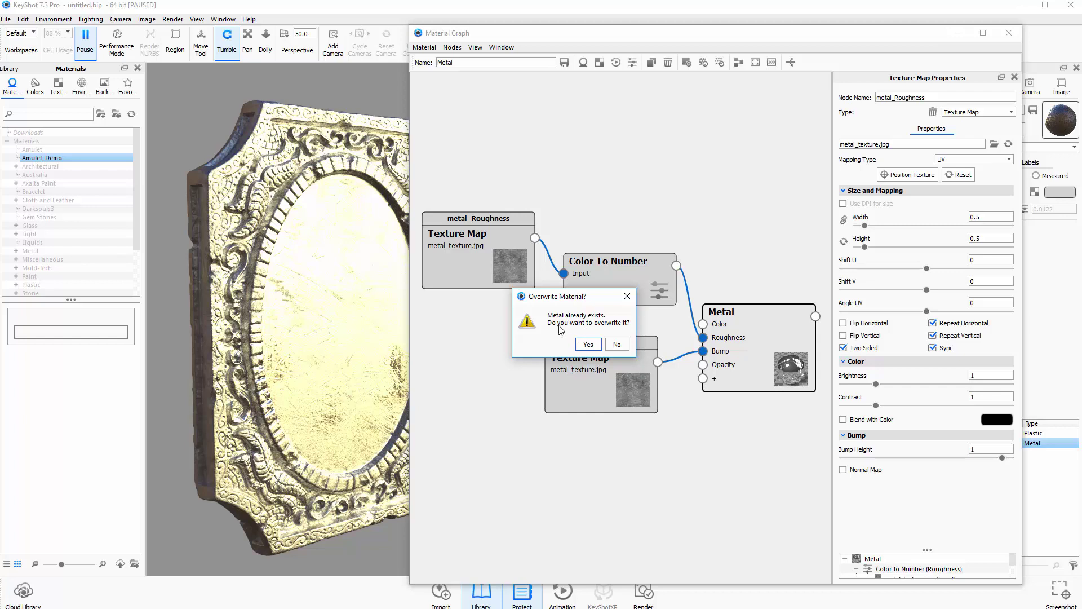
left_click(614, 345)
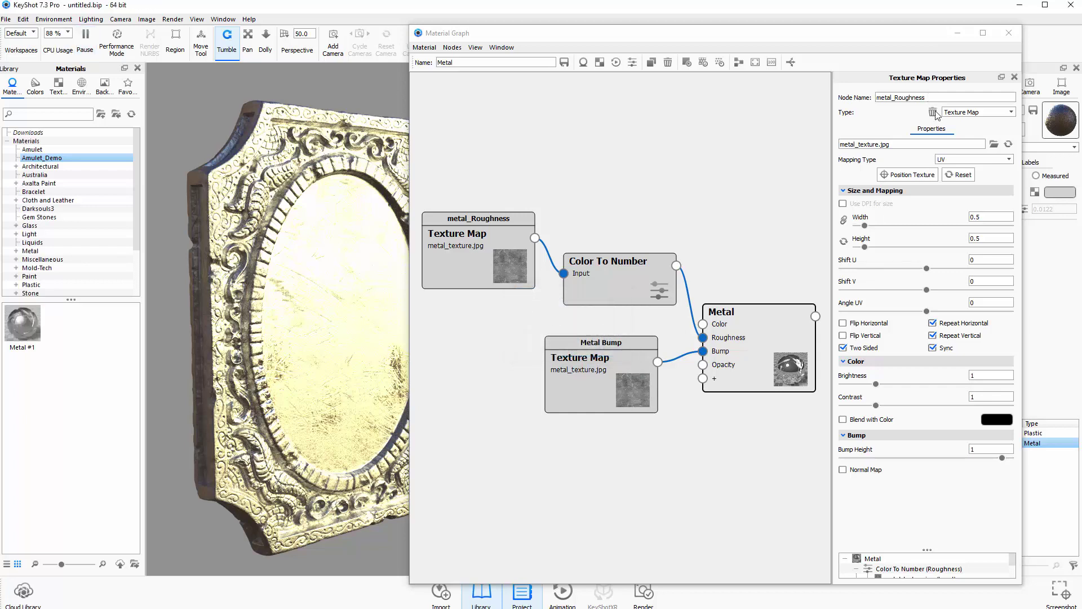
Step: Rename the material Metal_Amulet_Demo and save it to the Amulet_Demo library folder
left_click(761, 343)
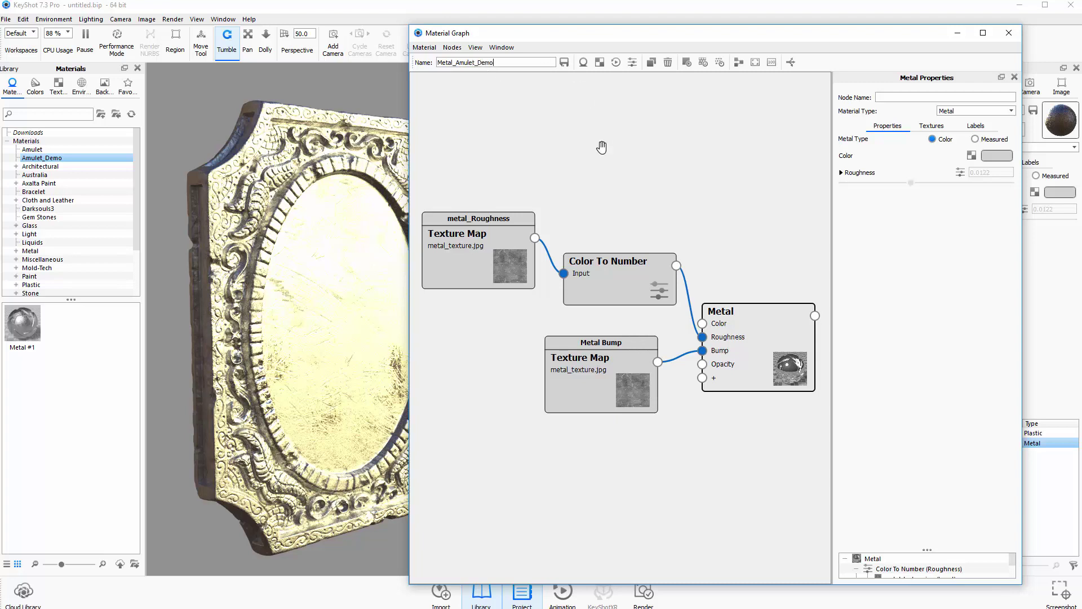
left_click(564, 62)
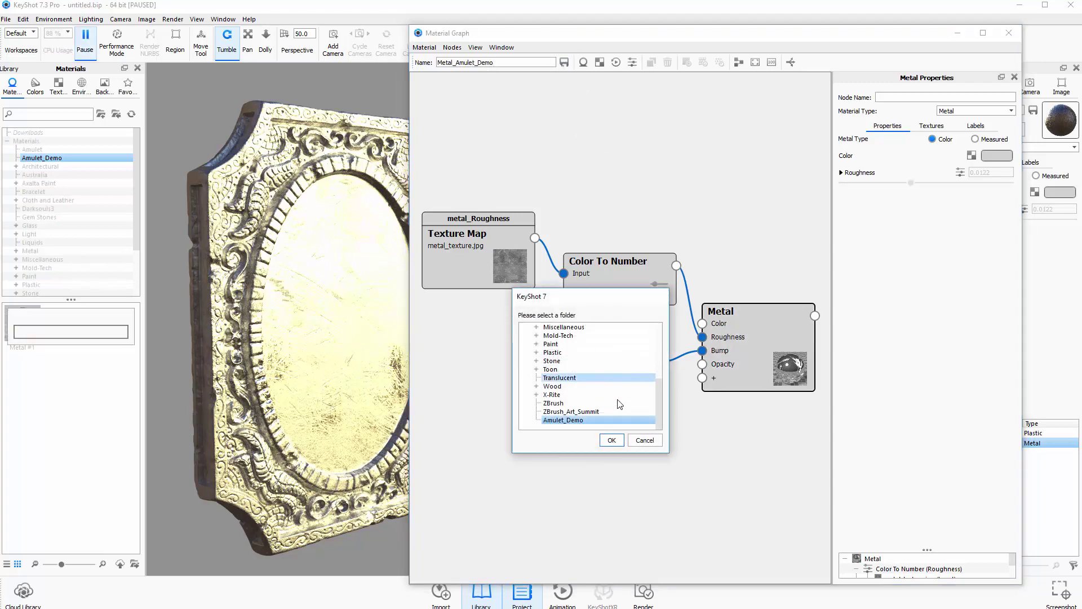
left_click(611, 439)
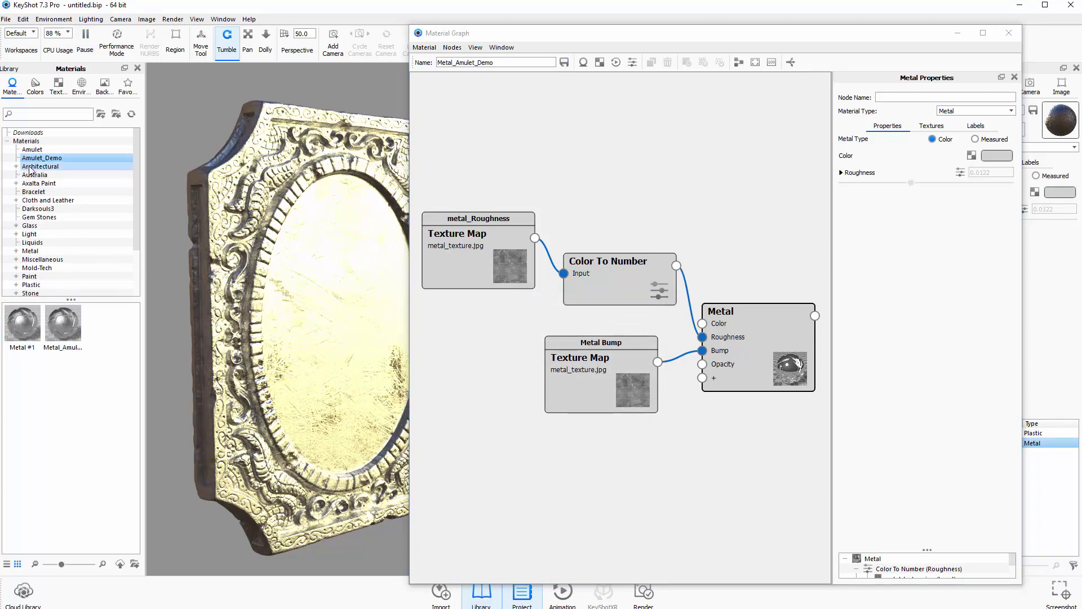
Step: Delete the Metal #1 material from the Amulet_Demo library folder and close the Material Graph
right_click(32, 320)
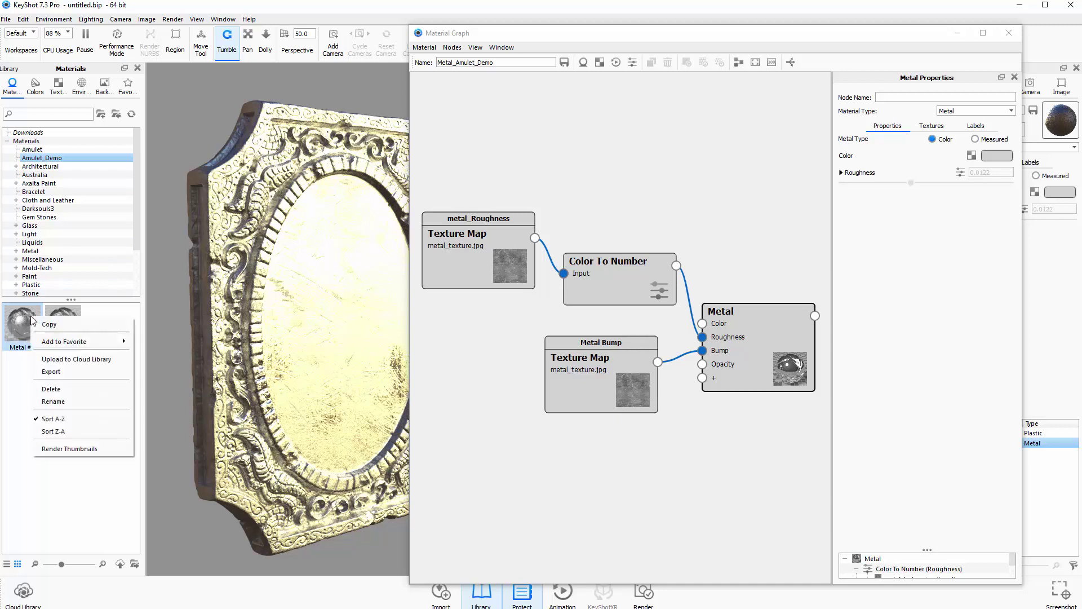
left_click(51, 389)
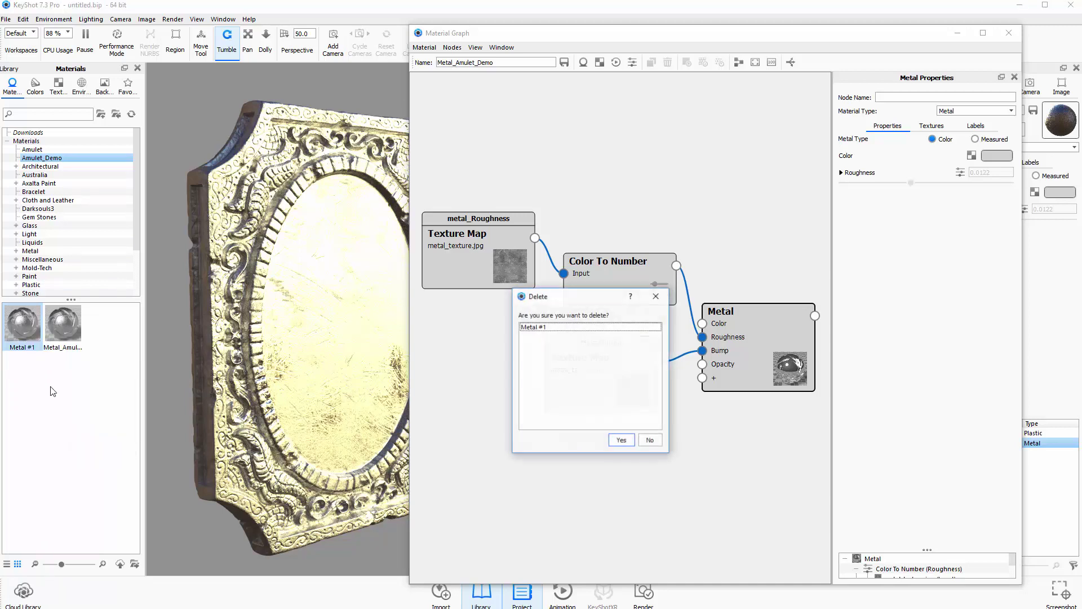
left_click(619, 442)
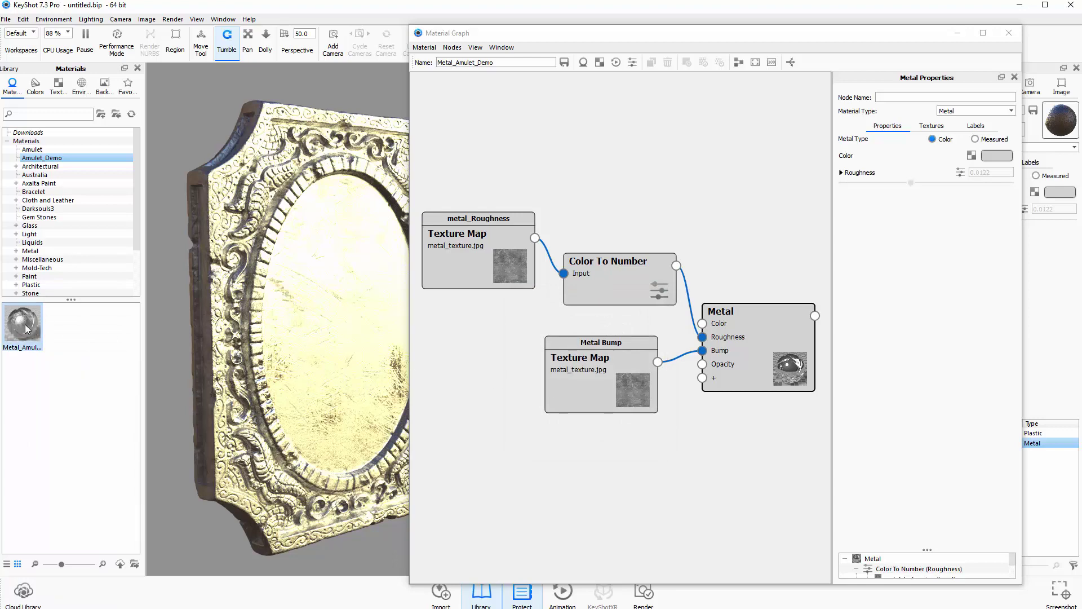
left_click(1008, 33)
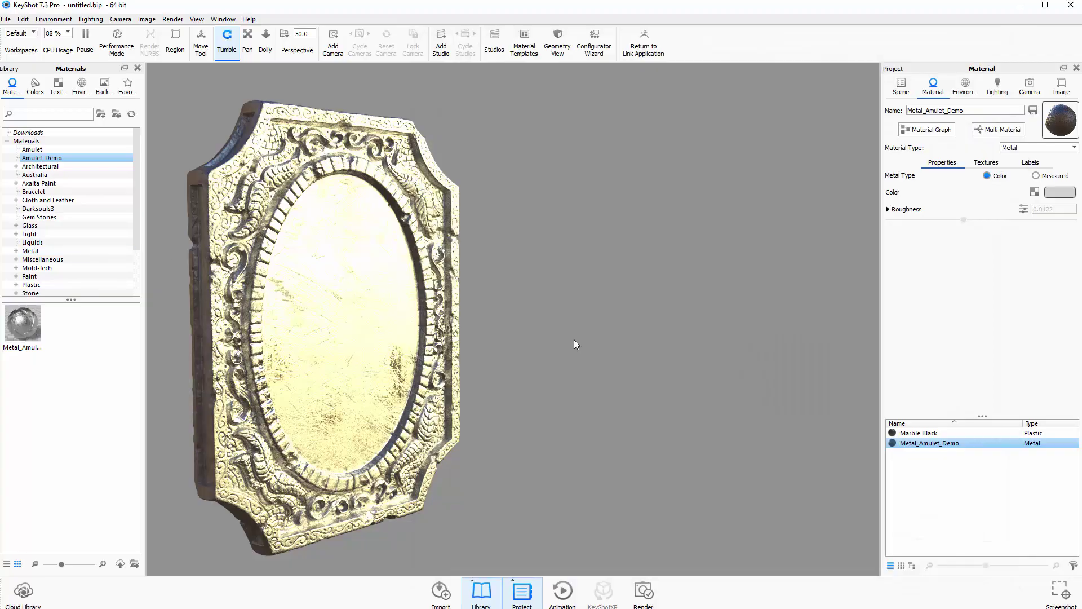
Step: Try lighting the amulet with the Dosch-Design_Harbor environment from the library and view its reverse side
left_click_drag(576, 344, 655, 322)
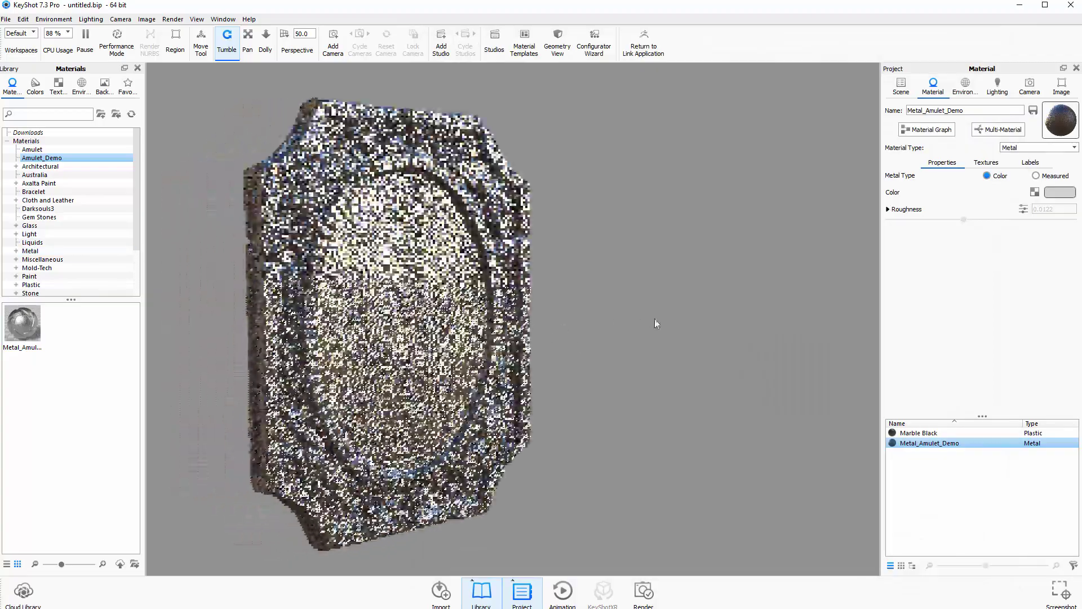
left_click(81, 86)
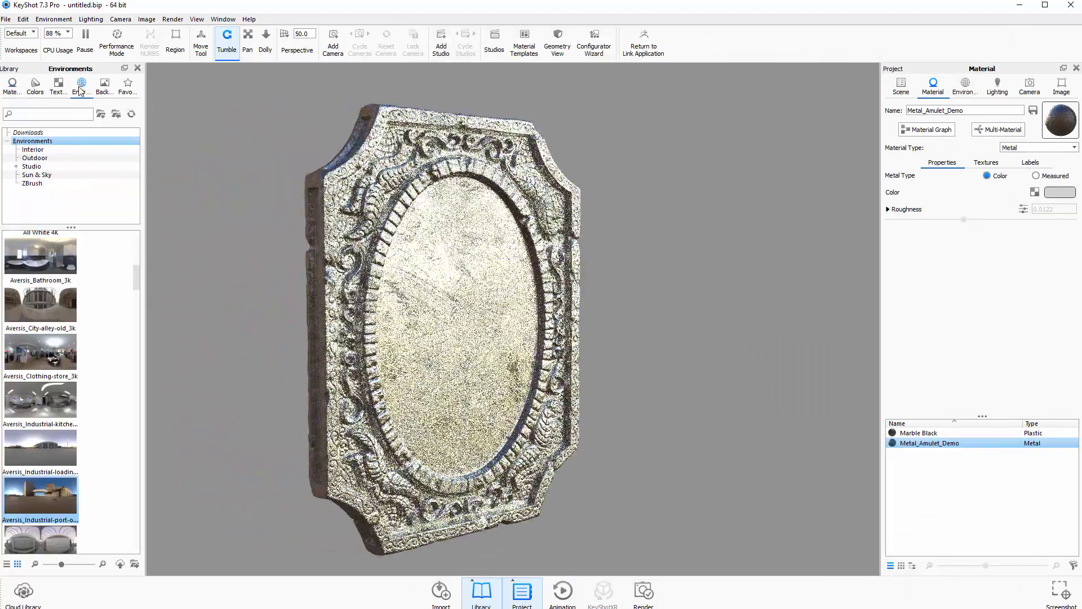
left_click_drag(140, 274, 134, 330)
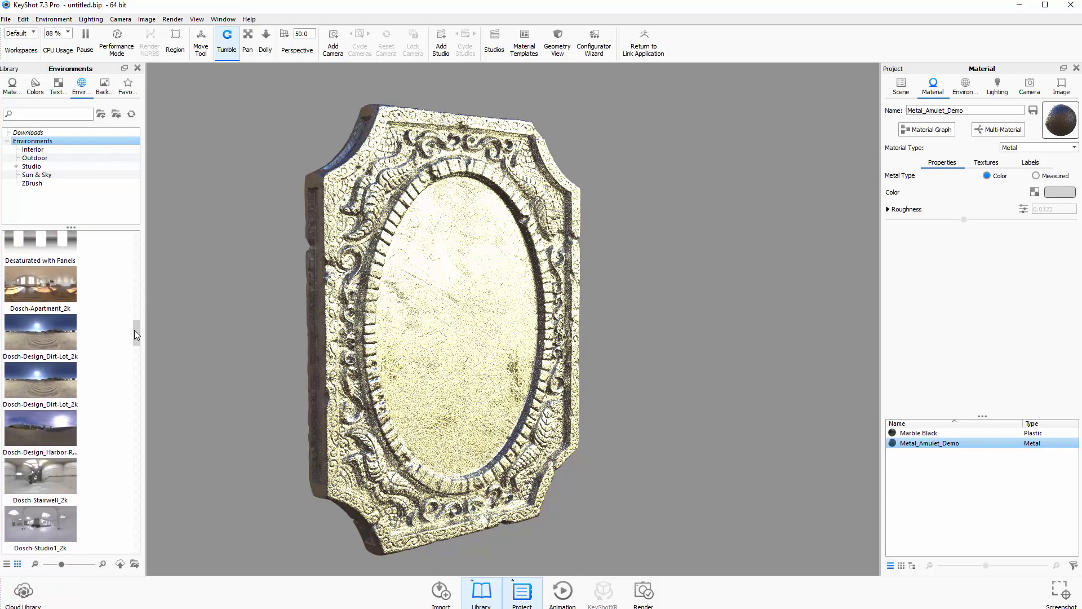
double_click(59, 427)
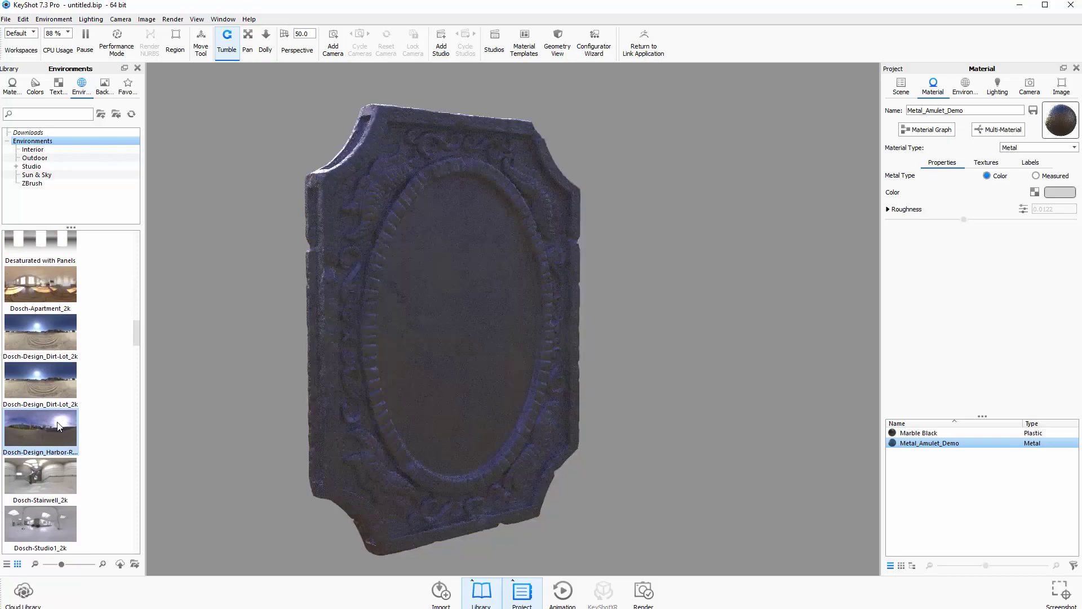
left_click_drag(259, 337, 841, 337)
Step: Light the amulet with the second Dosch-Design_Dirt-Lot_2k environment and view the frame side
double_click(67, 374)
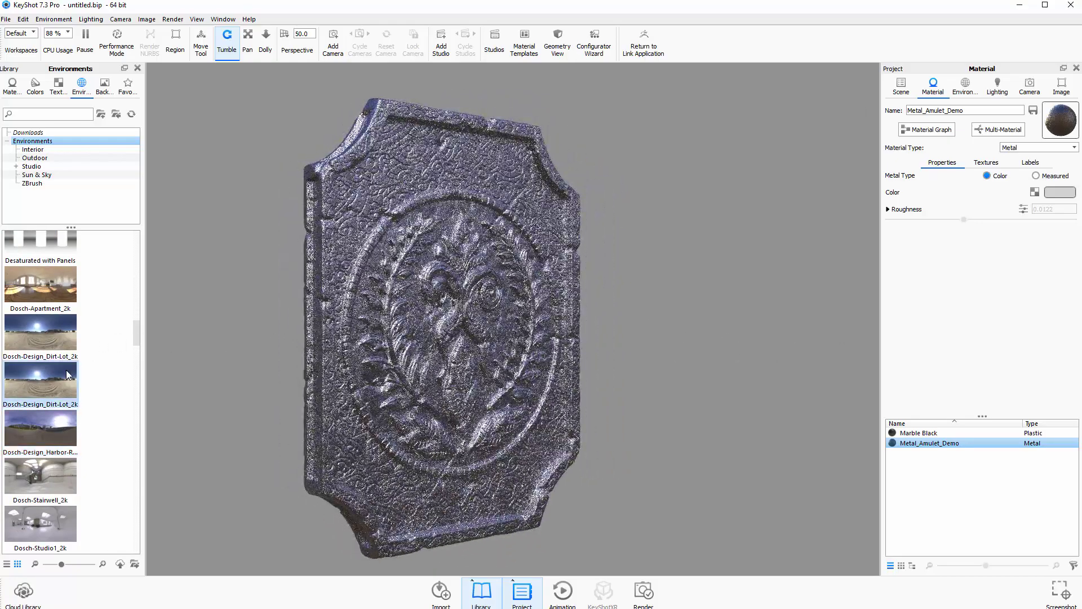
left_click_drag(235, 323, 715, 309)
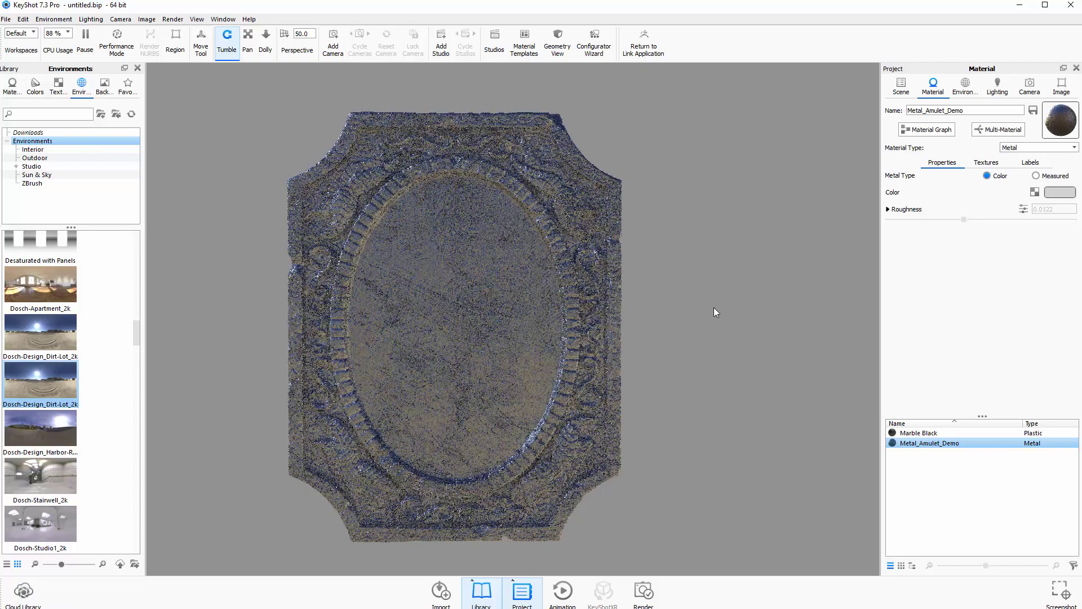
Step: Light the amulet with the Dosch-Design_Harbor environment from the library and view its crest side at an angle
double_click(52, 433)
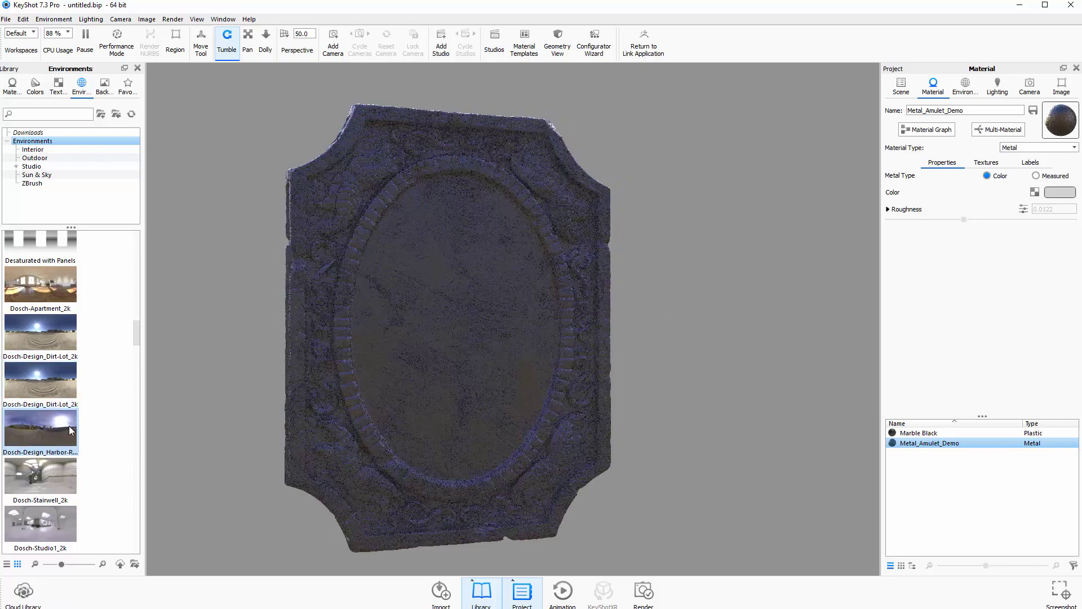
left_click_drag(773, 254, 689, 283)
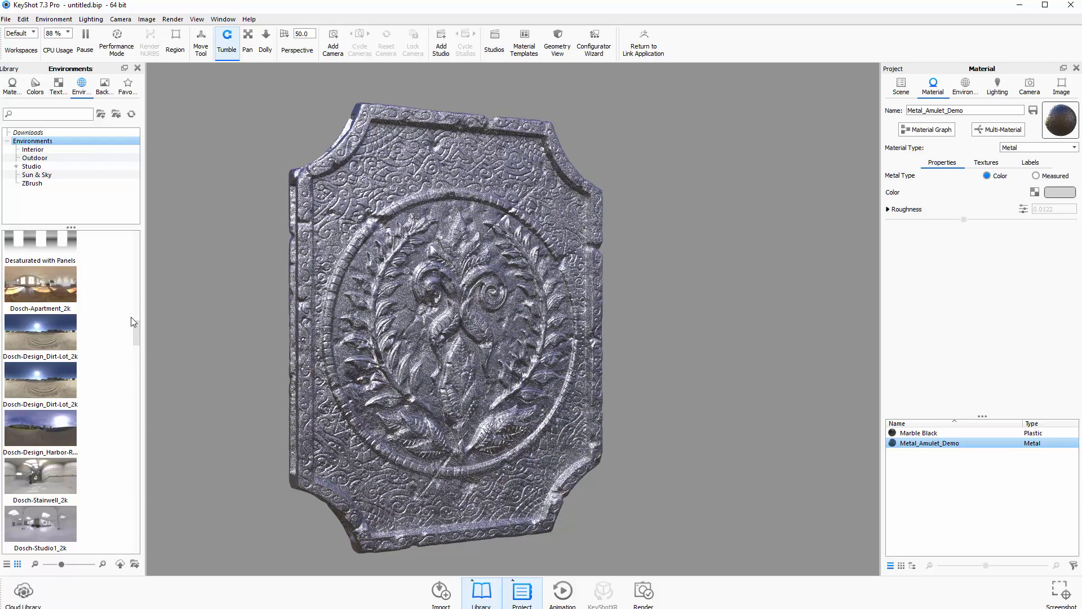
left_click_drag(135, 336, 136, 320)
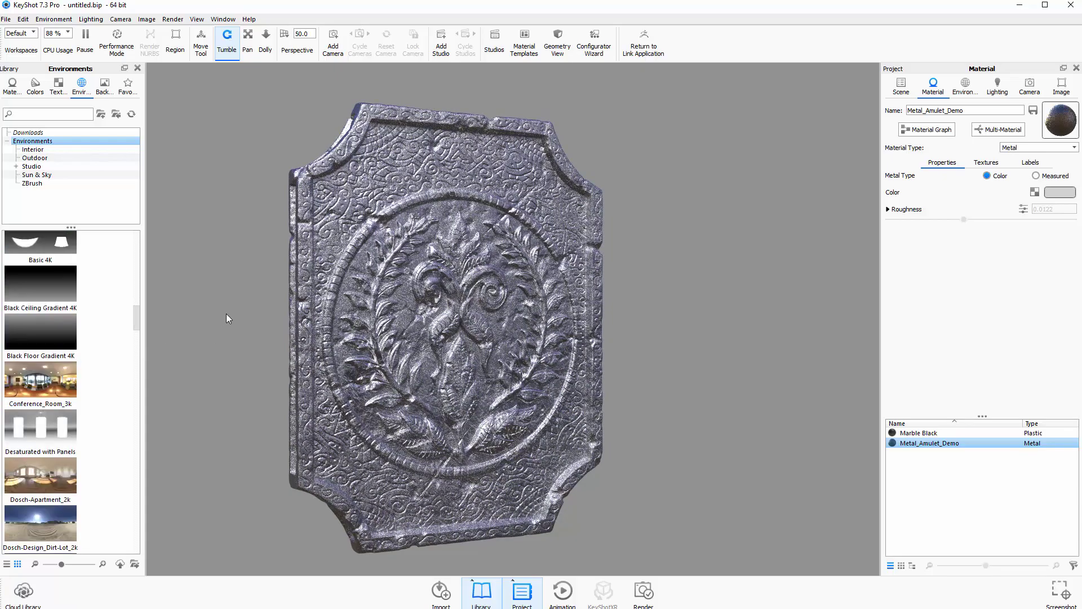
left_click_drag(226, 314, 256, 323)
left_click_drag(685, 367, 742, 355)
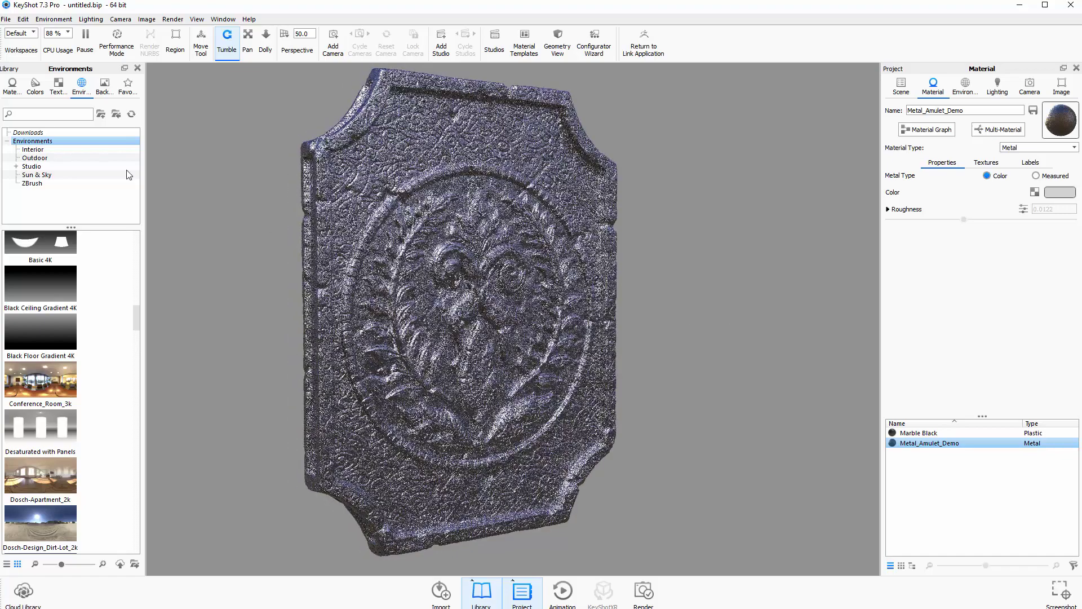
Step: Start saving the scene as a new BIP file in the Amulet_Tutorial project's Keyshot_Files folder
left_click(5, 20)
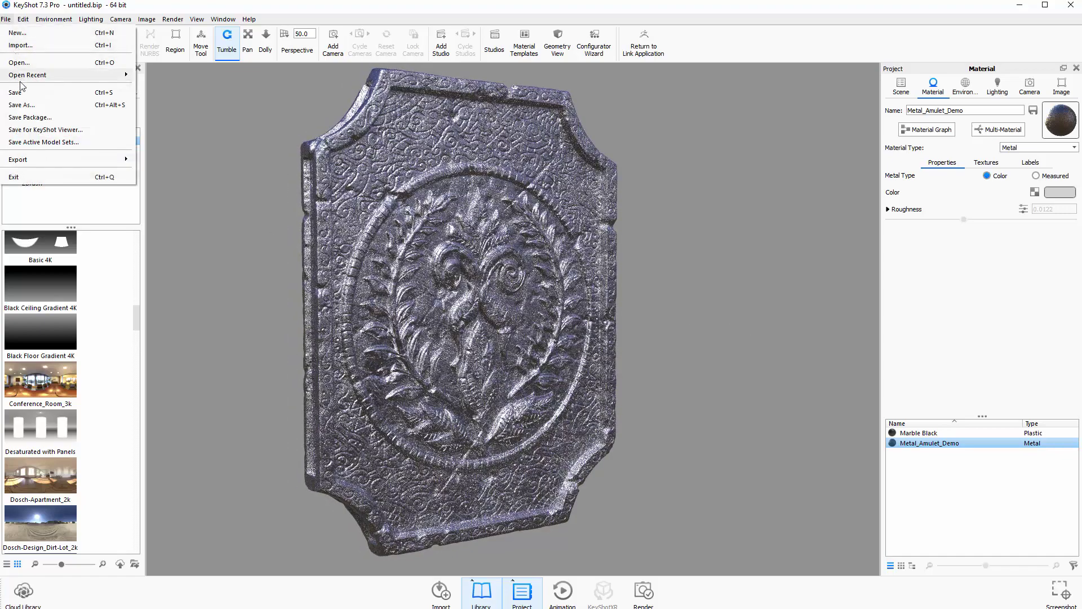
left_click(24, 107)
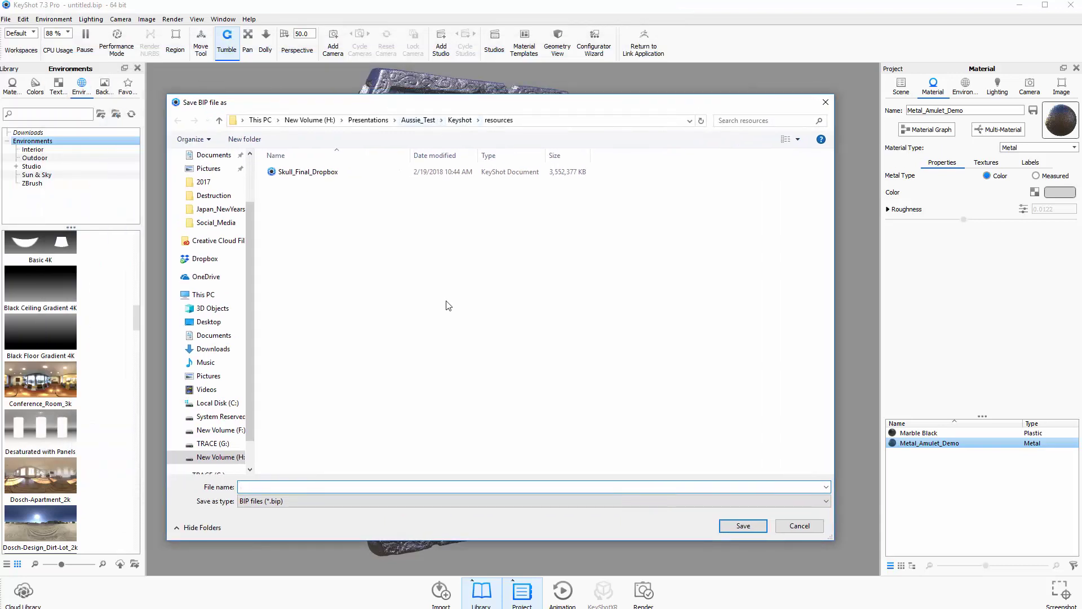
right_click(446, 301)
mouse_move(410, 393)
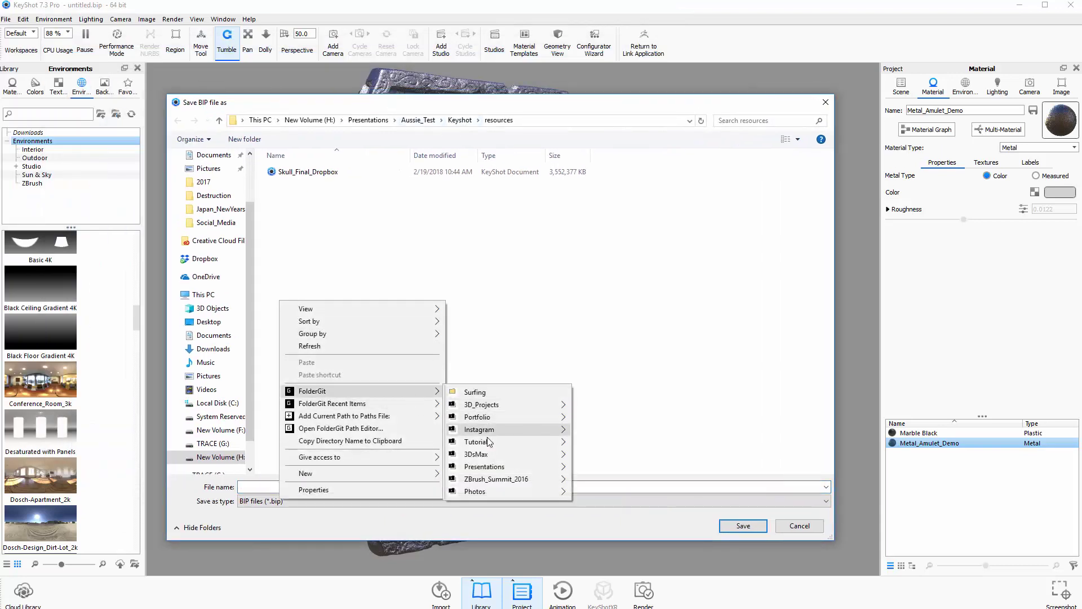
mouse_move(488, 454)
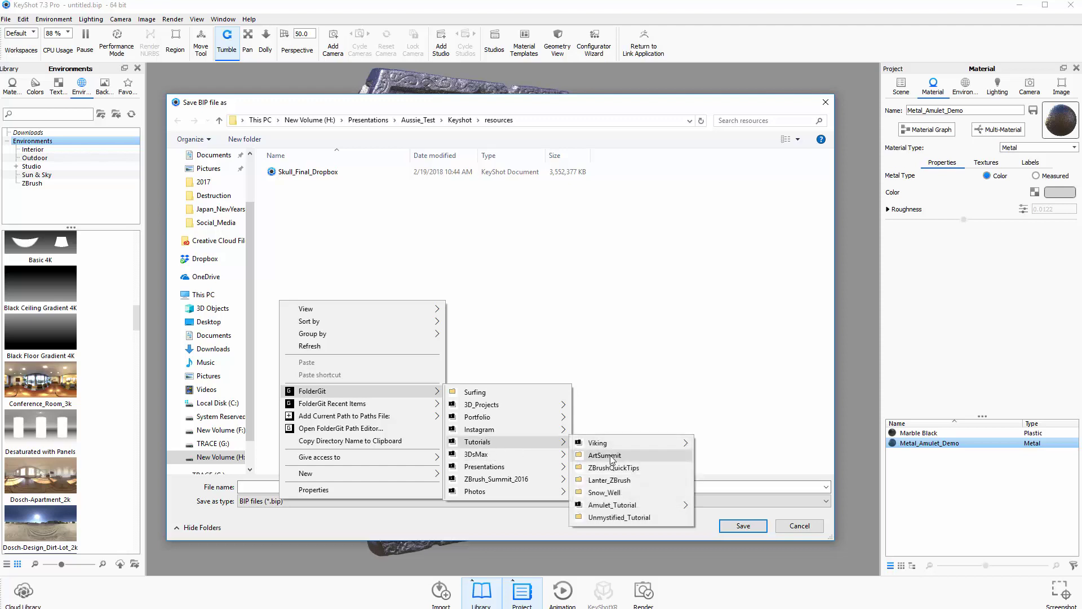
mouse_move(619, 505)
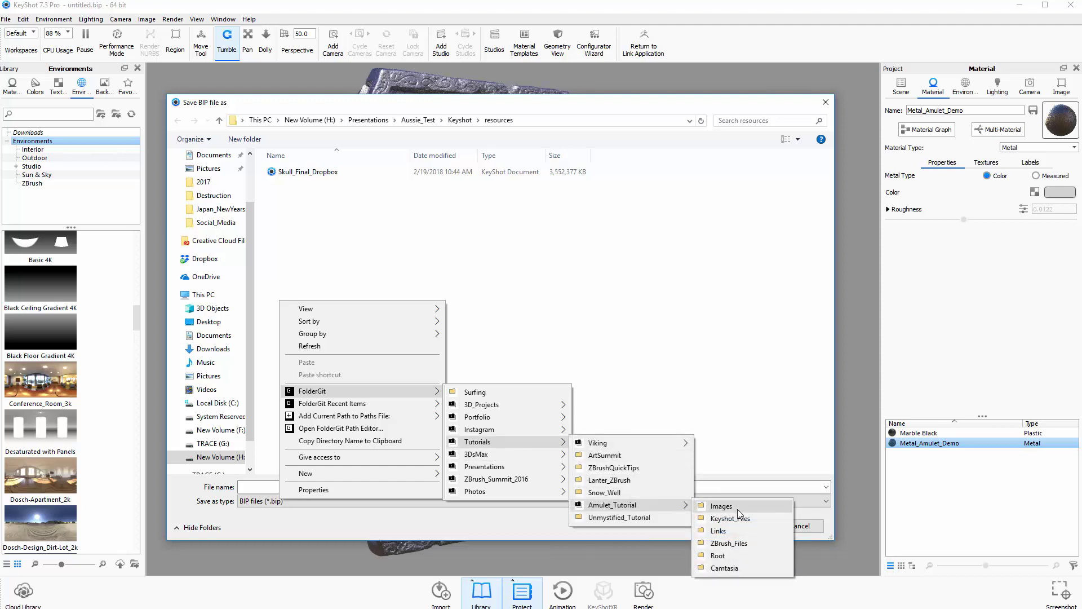
left_click(730, 518)
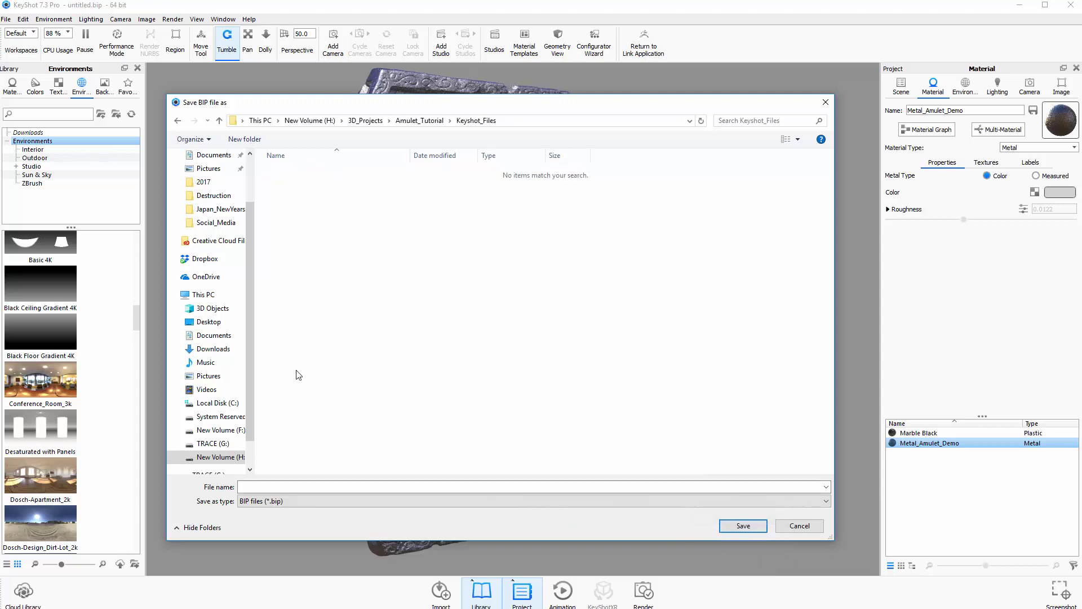
Step: Name the scene file Amulet_KeyshotDemo_A and save it
left_click(299, 488)
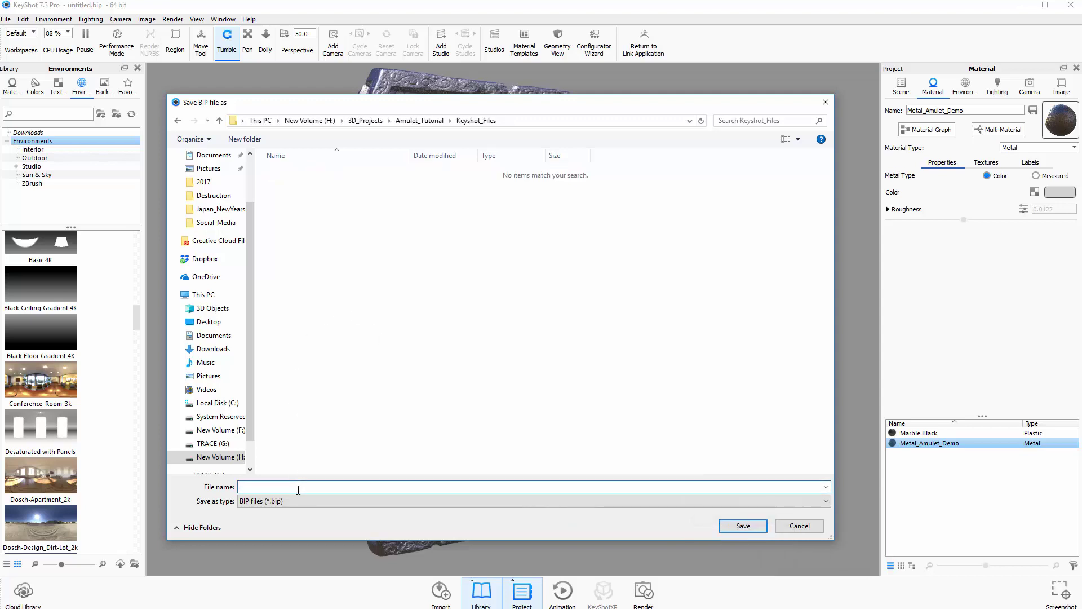
type("AMu")
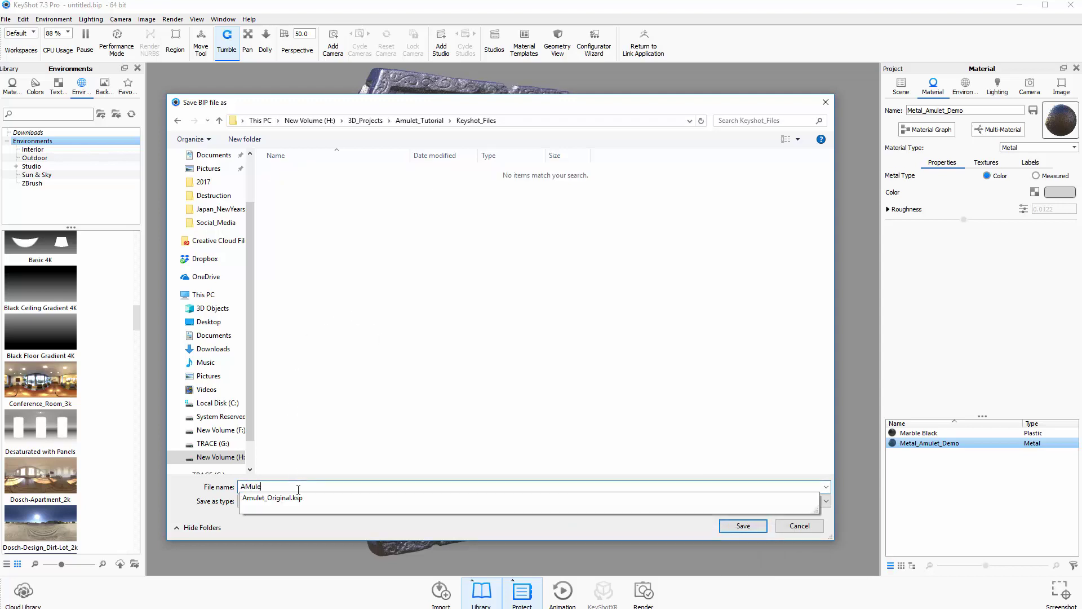
type("let+_")
key("BackSpace")
type("KeyshotDemo_A")
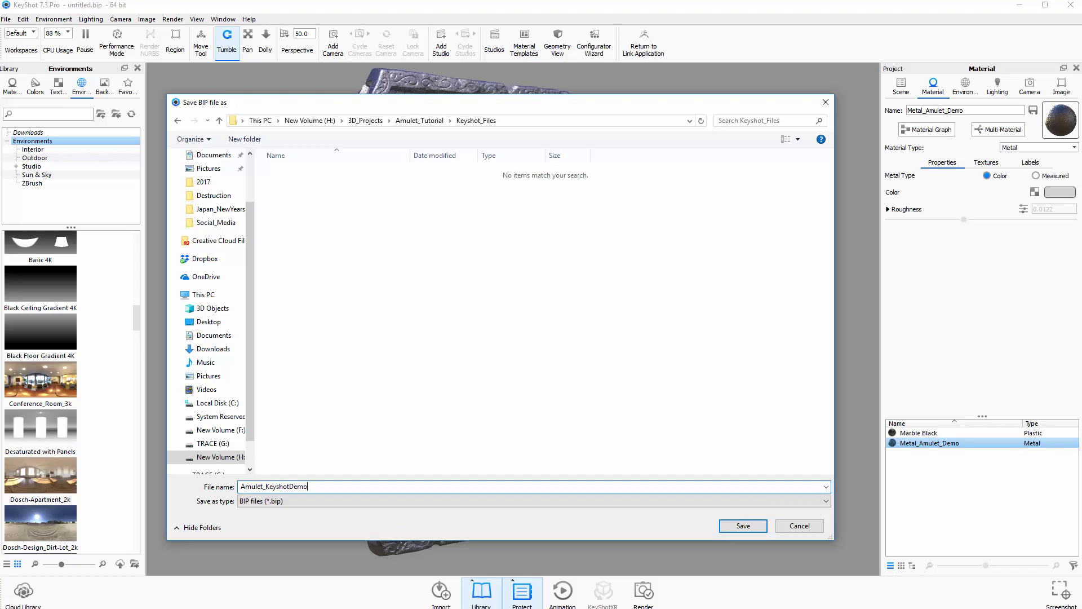
left_click(742, 526)
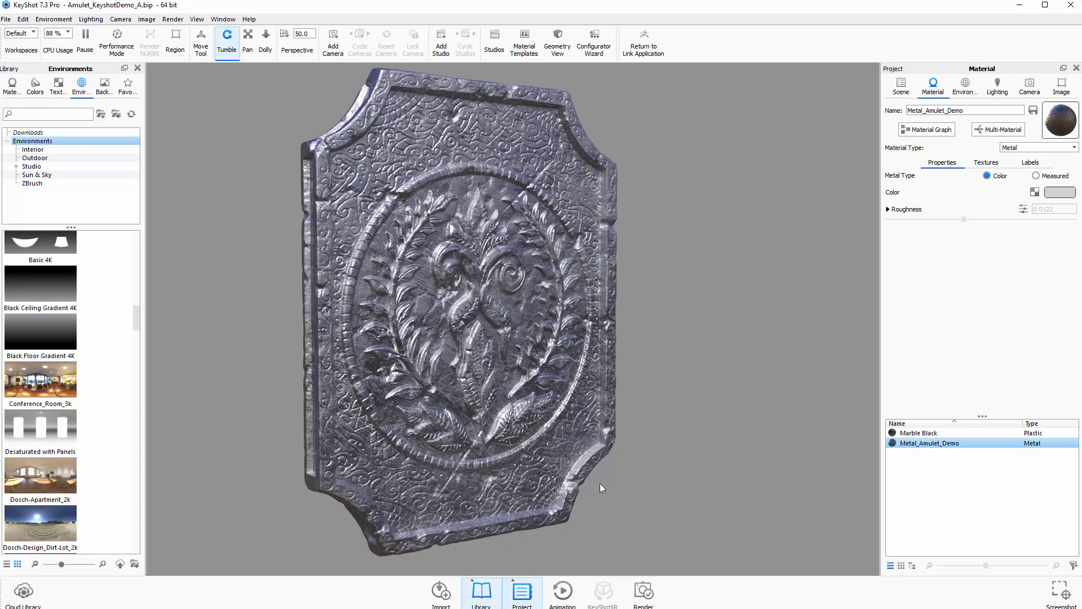
left_click_drag(653, 451, 630, 435)
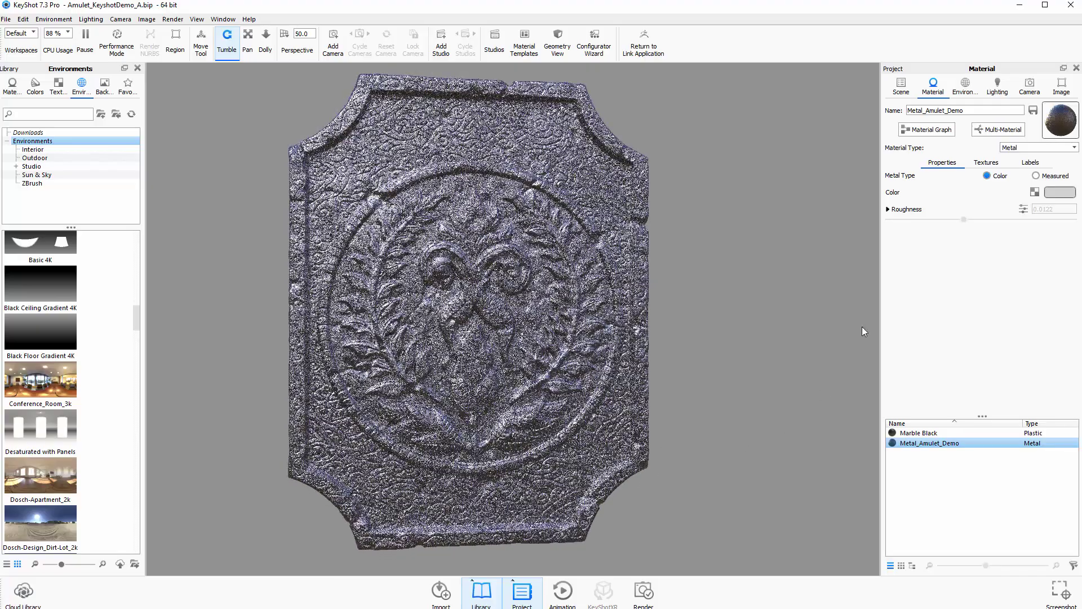
left_click_drag(750, 408, 755, 417)
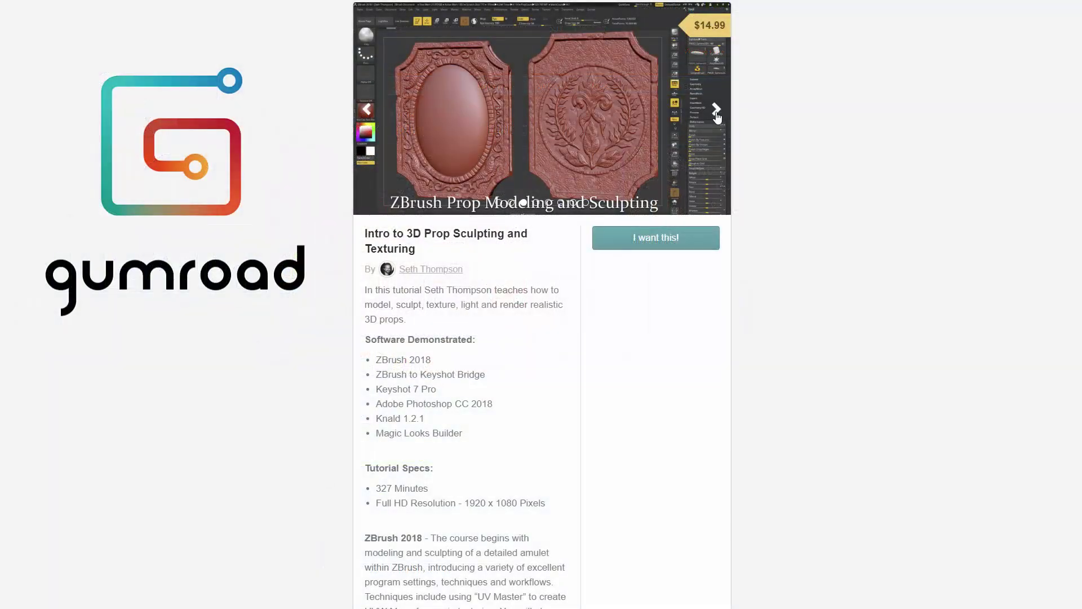
Step: Page through the preview images on the Gumroad page for Intro to 3D Prop Sculpting and Texturing
left_click(716, 110)
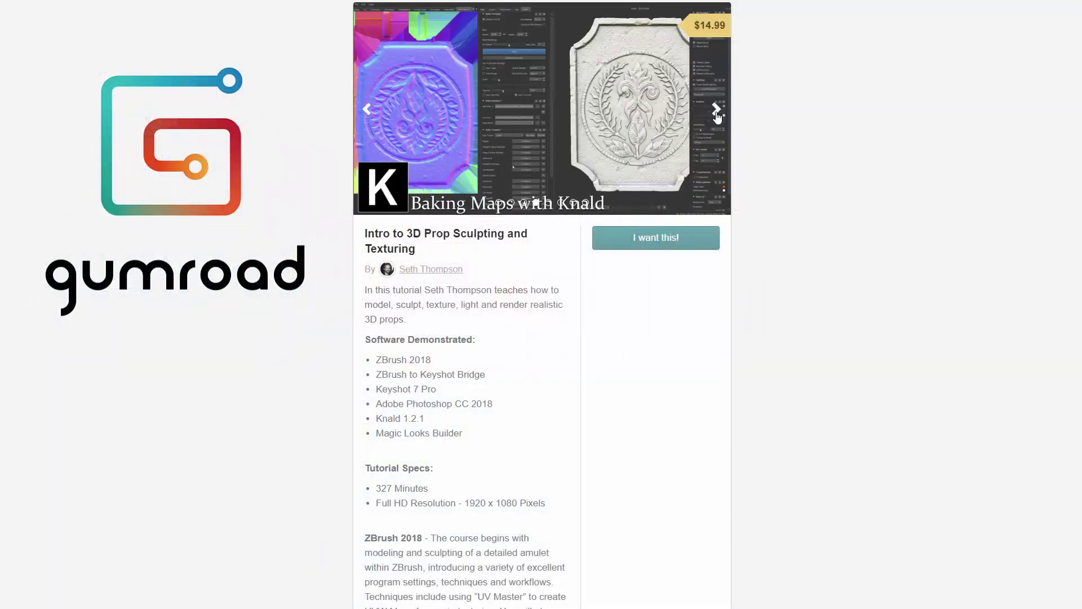
left_click(717, 110)
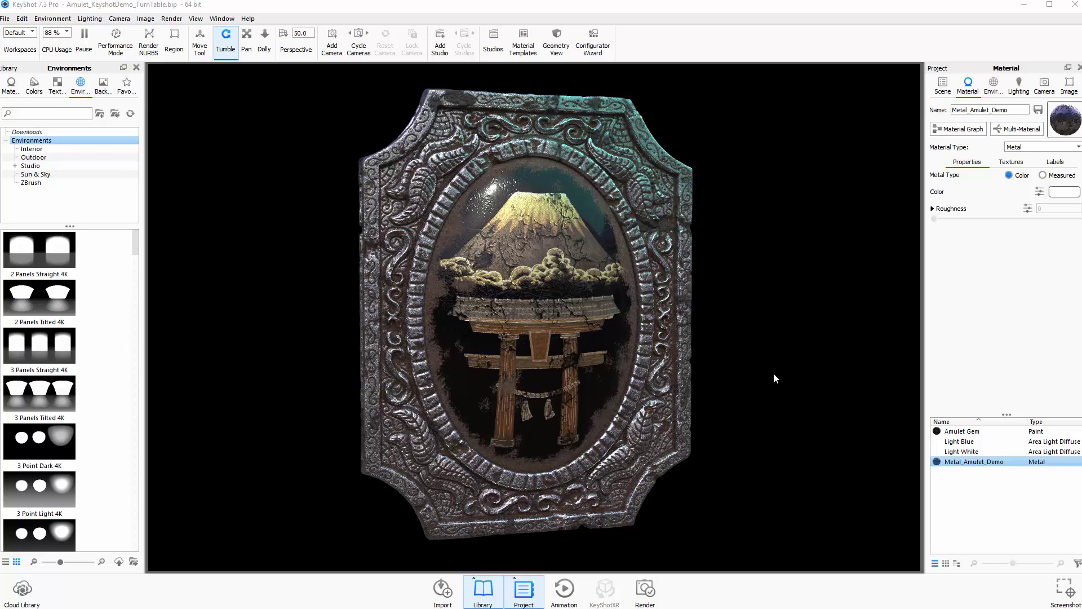
Step: In KeyShot's Amulet_KeyshotDemo_TurnTable scene, open the Metal_Amulet_Demo Material Graph, space out the rusted, Mask_Dirt_Spots #1 and Amulet_Dirt_FromZBrush texture nodes, and minimize the graph
left_click_drag(773, 373, 806, 384)
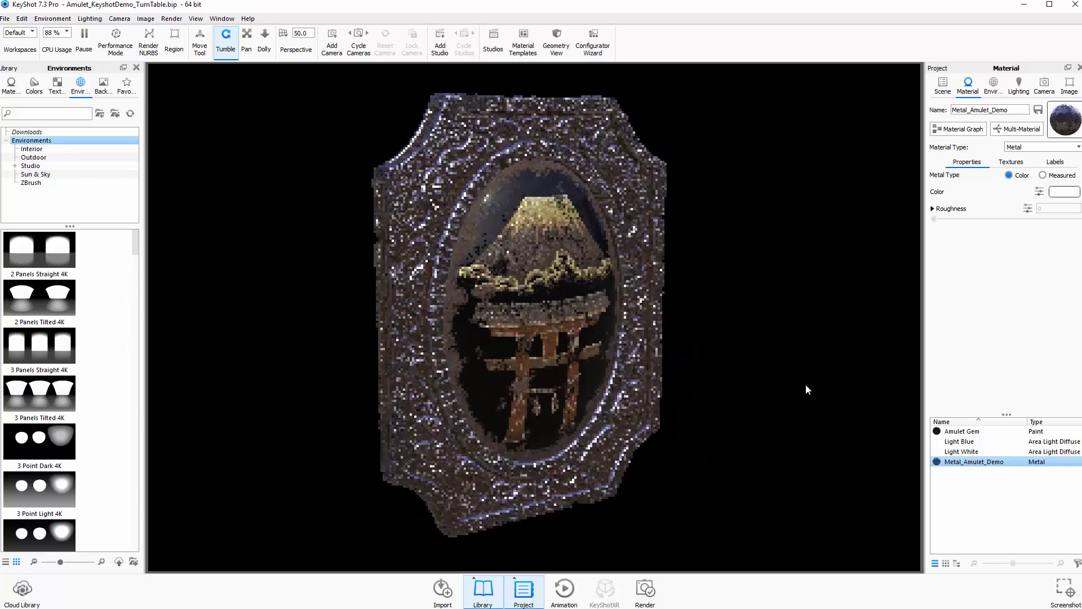
left_click_drag(730, 339, 665, 276)
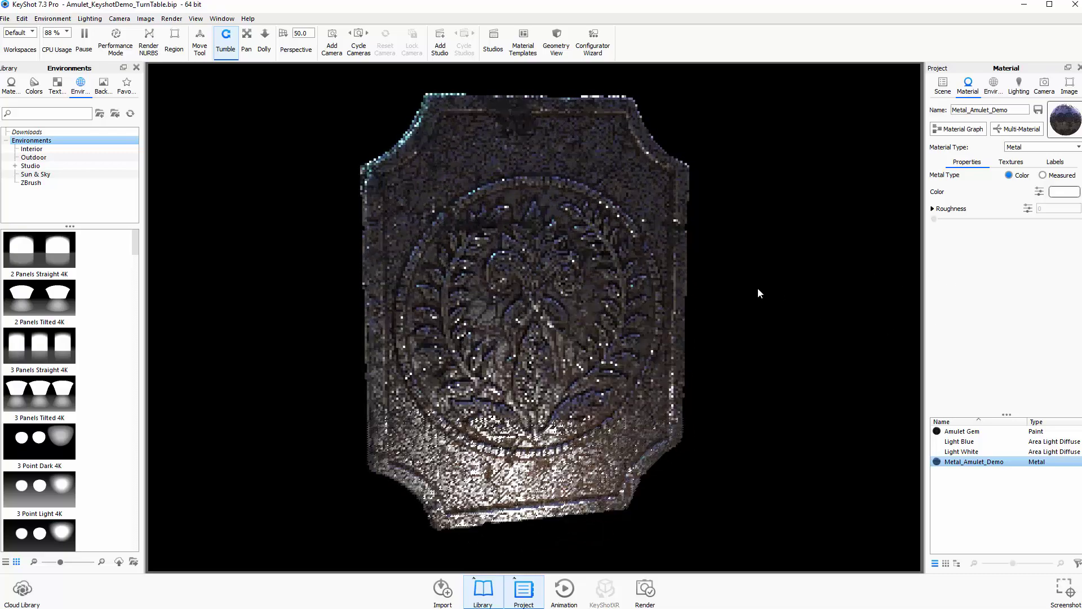
left_click(972, 129)
left_click_drag(848, 258, 850, 161)
left_click_drag(319, 314, 290, 291)
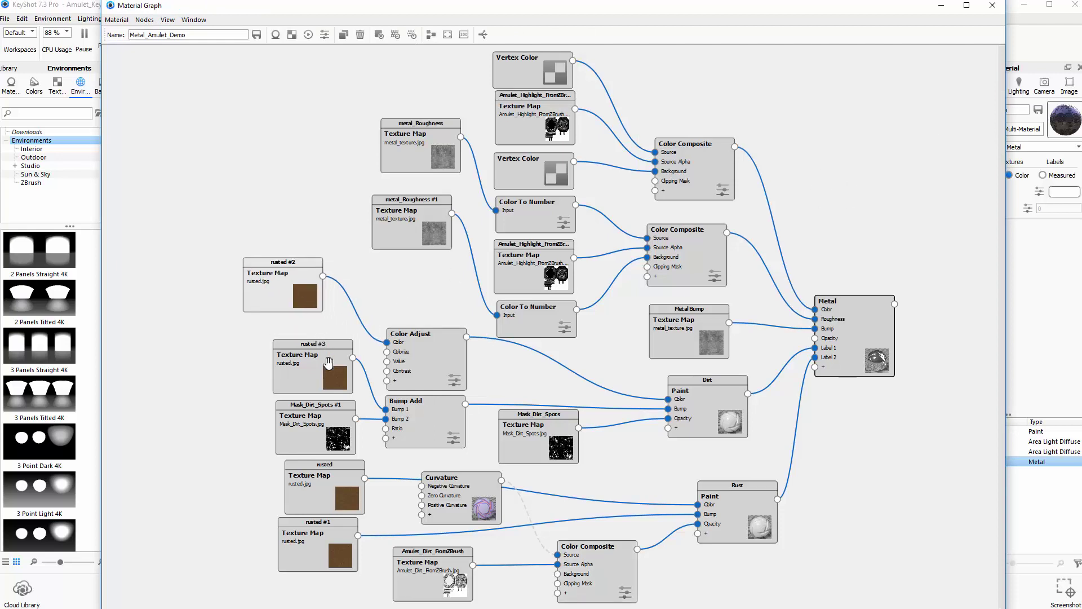
left_click_drag(327, 362, 288, 349)
left_click_drag(322, 424, 258, 418)
left_click_drag(322, 481, 296, 484)
left_click_drag(327, 548, 286, 558)
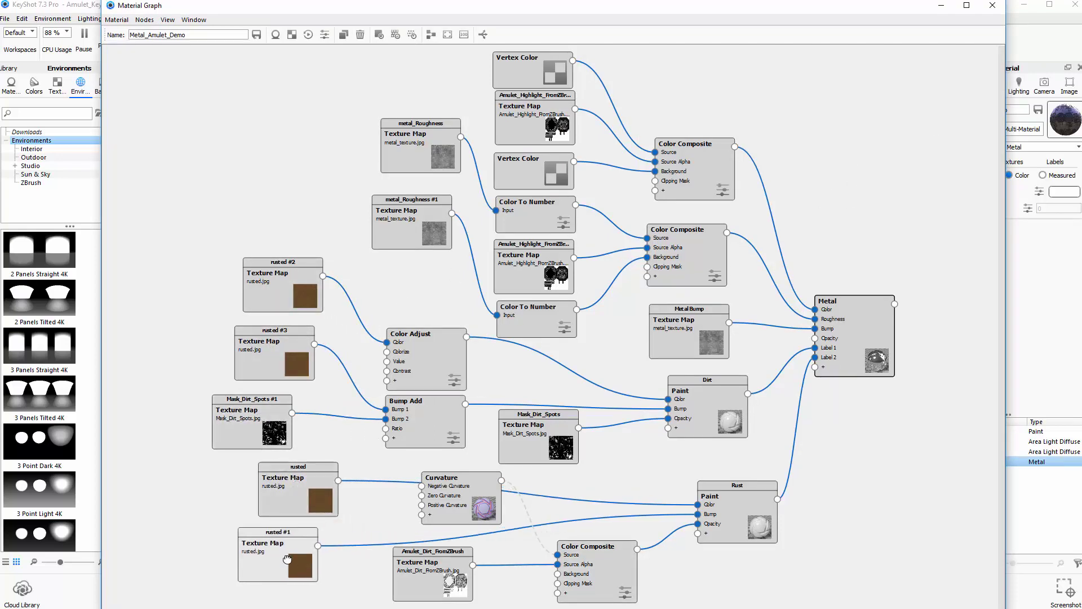
left_click_drag(453, 579, 468, 580)
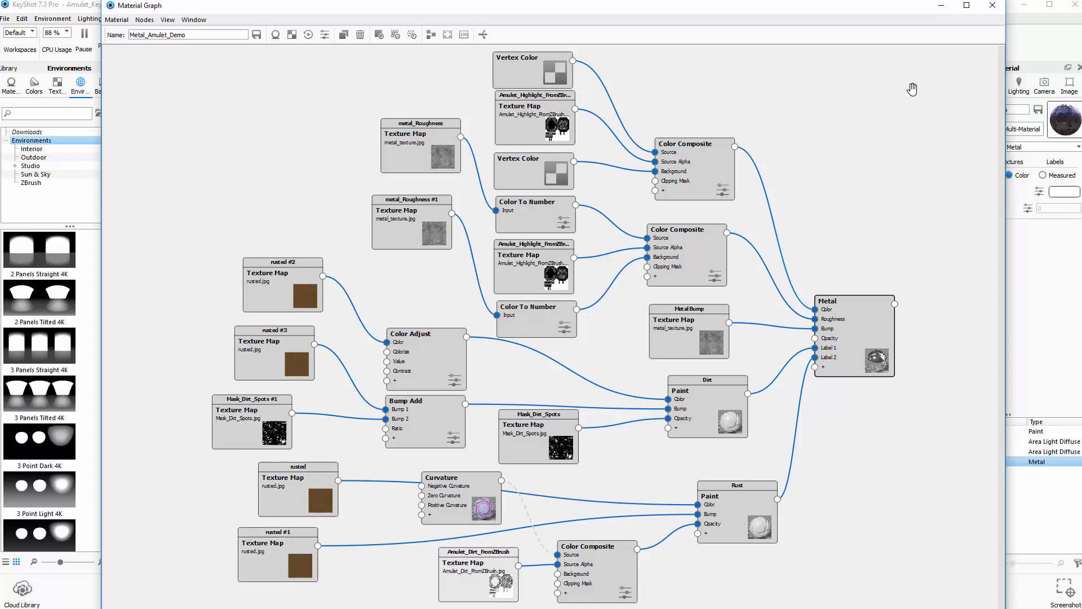
left_click(940, 5)
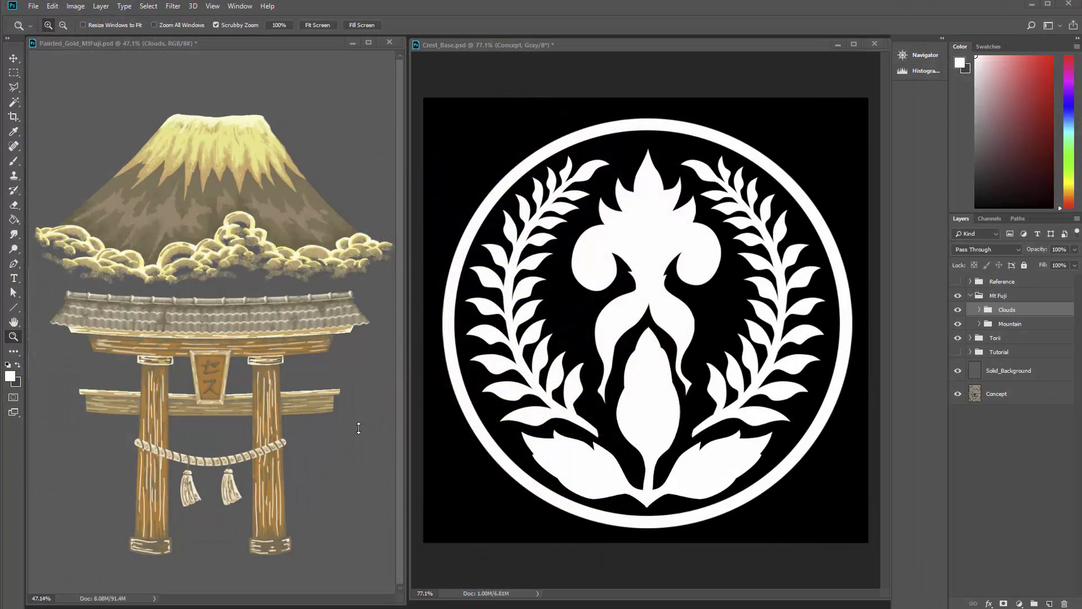
Step: Switch to Photoshop and briefly hide and show the Clouds and Mountain groups in Painted_Gold_MtFuji.psd to check each part
left_click(331, 424)
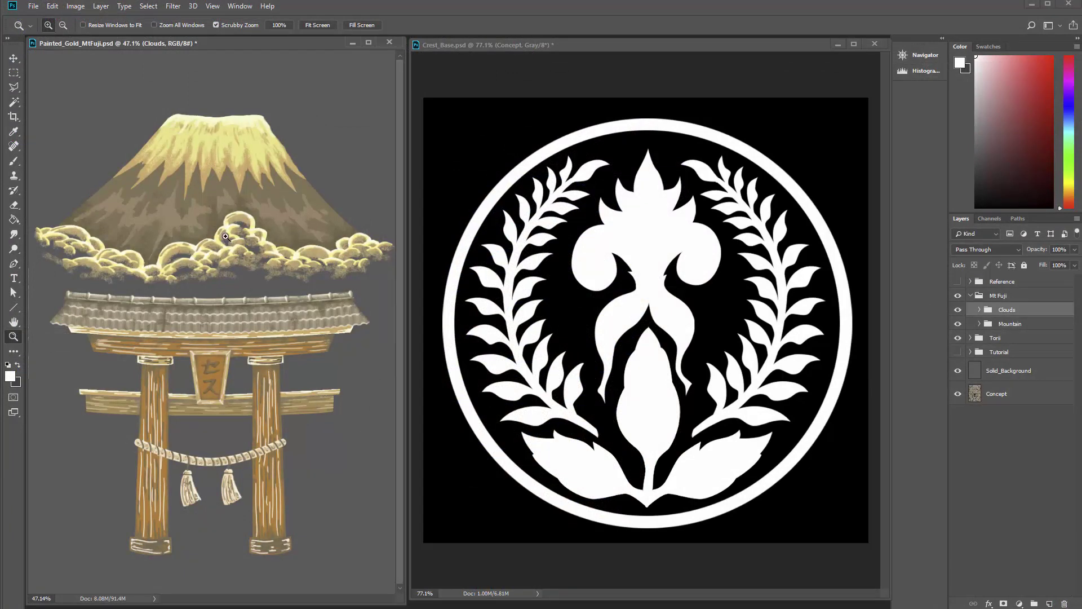
left_click(957, 309)
left_click(957, 310)
left_click(957, 323)
left_click(957, 324)
Step: In Crest_Base.psd, hide layer A and make layers B through G visible one after another
left_click(654, 49)
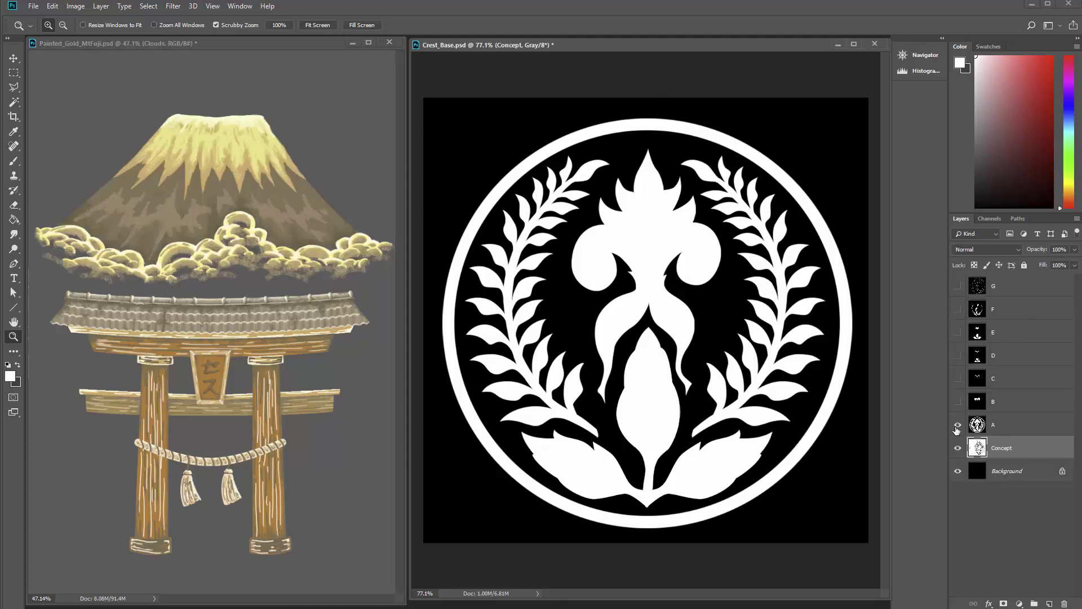
left_click(958, 424)
left_click(957, 401)
left_click(957, 379)
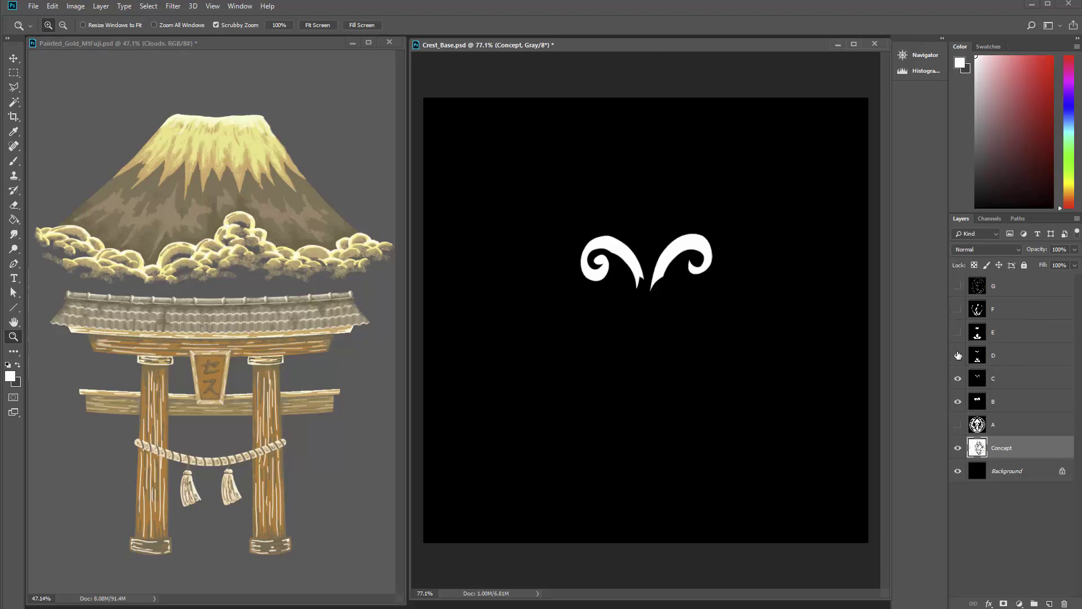
left_click(957, 355)
left_click(957, 332)
left_click(957, 309)
left_click(958, 286)
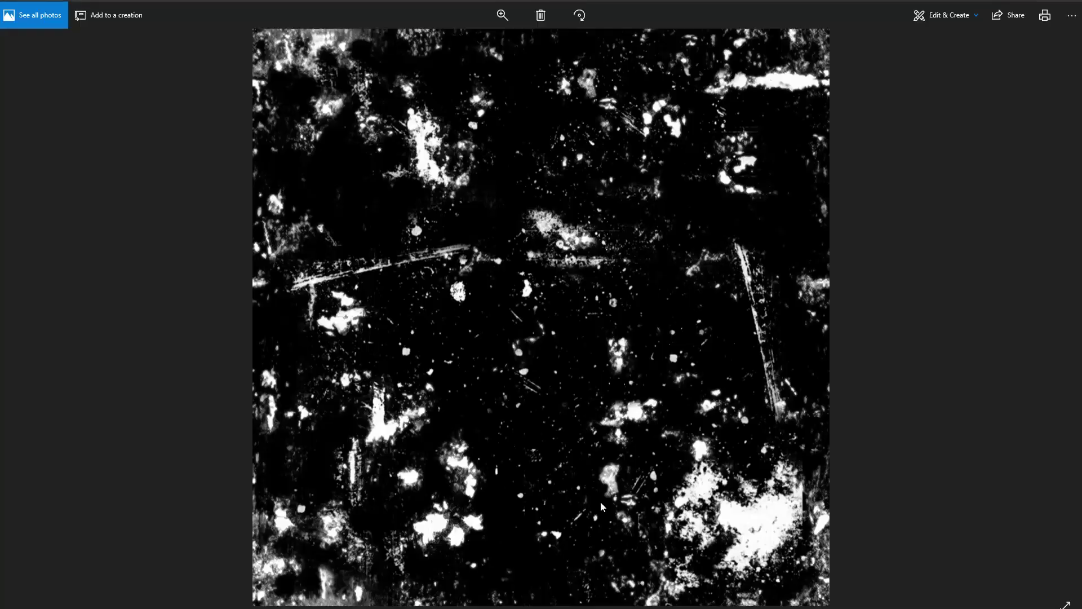
Step: Page through the black-and-white scratch and dirt mask images in the Photos viewer
left_click(1055, 319)
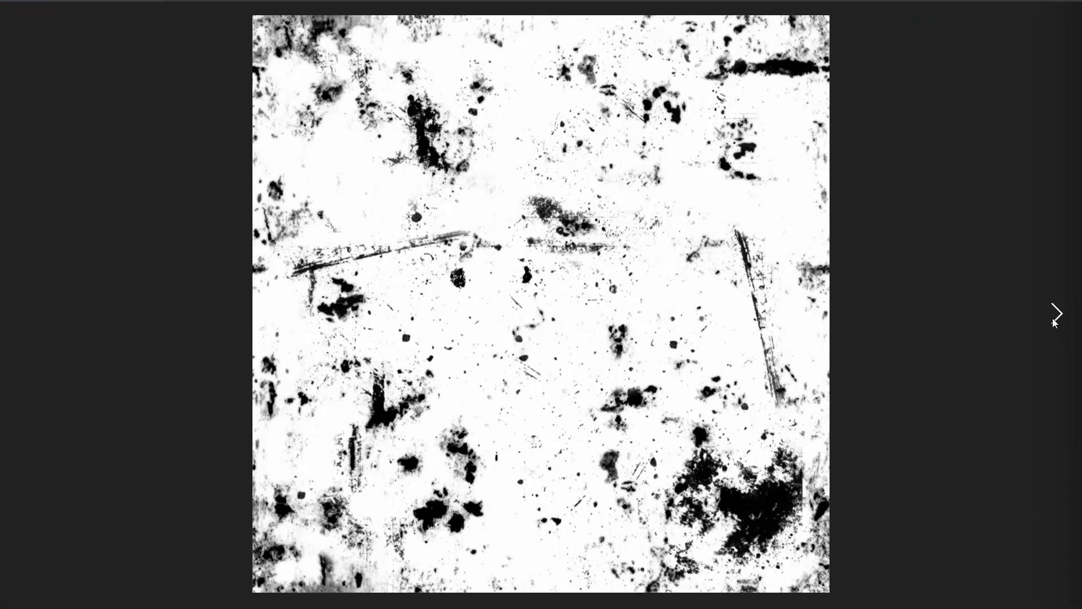
left_click(1055, 319)
left_click(1055, 319)
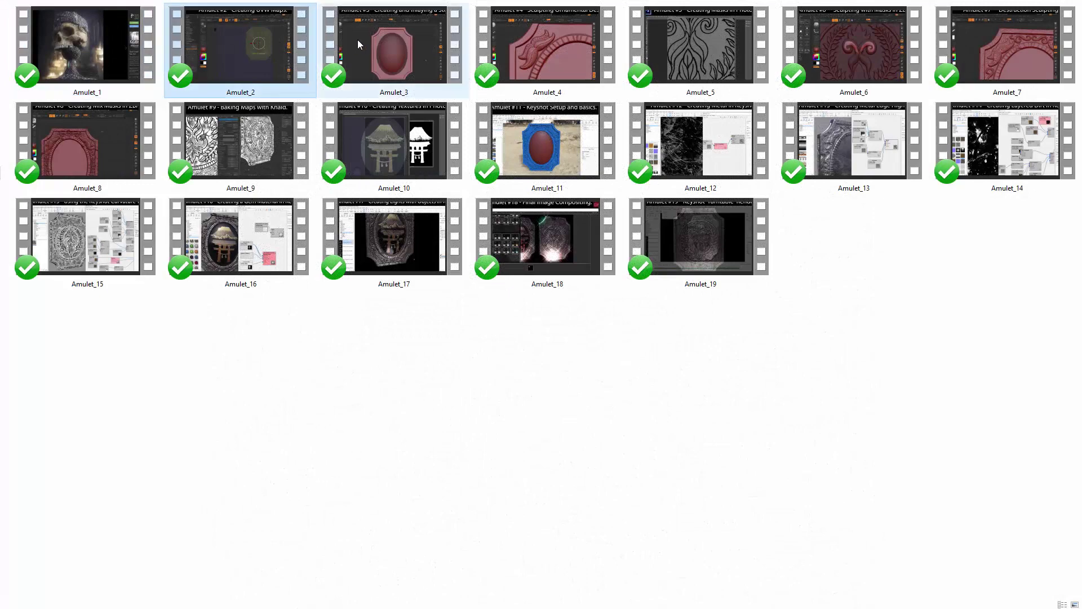
Step: Select the Amulet_3 video in the folder of tutorial chapters
double_click(359, 43)
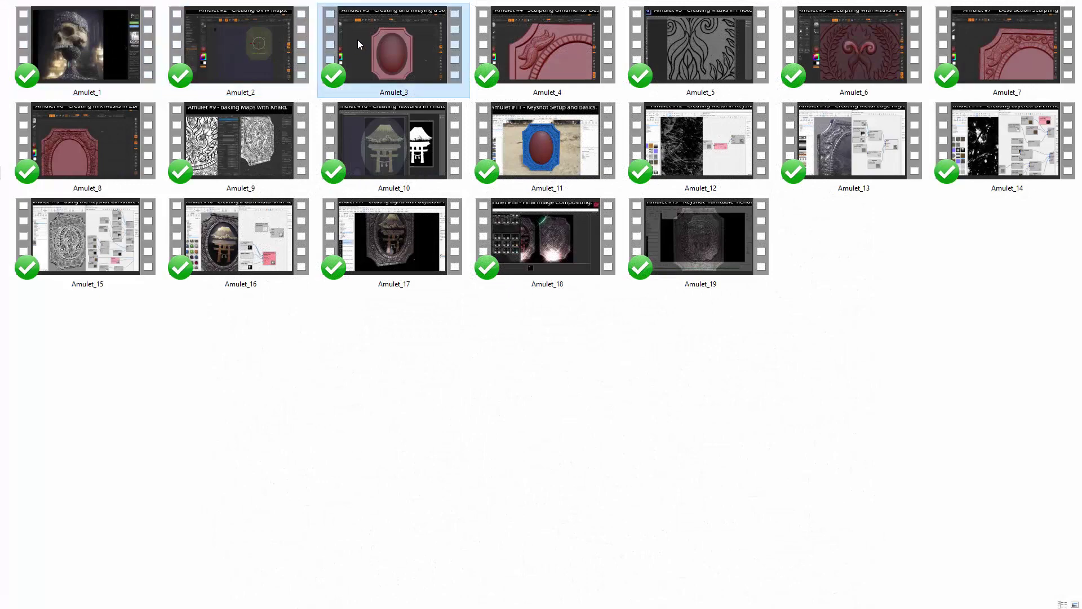